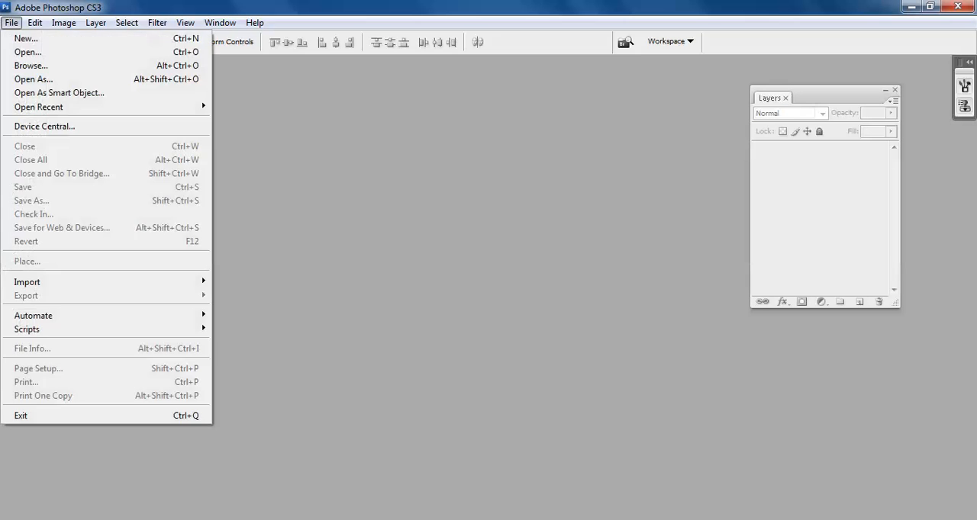
Start a new document and set its width to 1600 pixels.
click(31, 38)
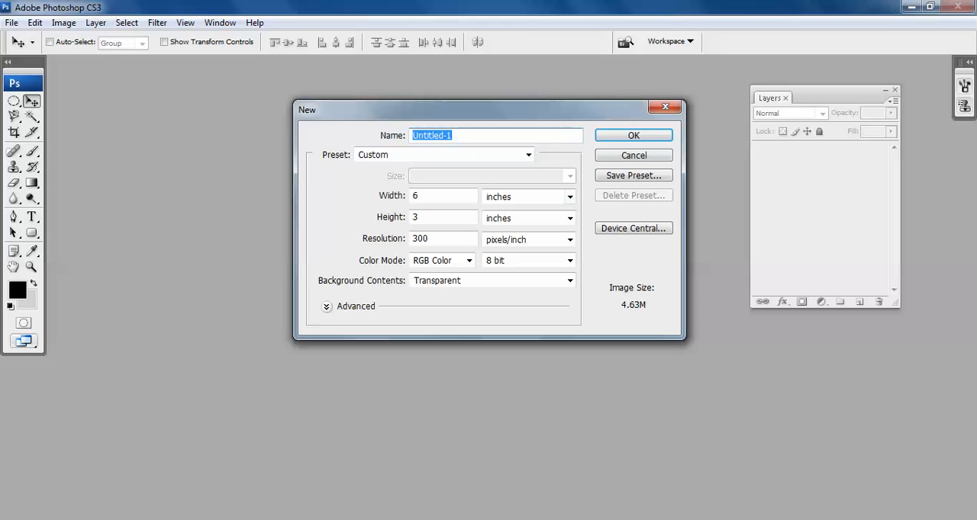
key(Tab)
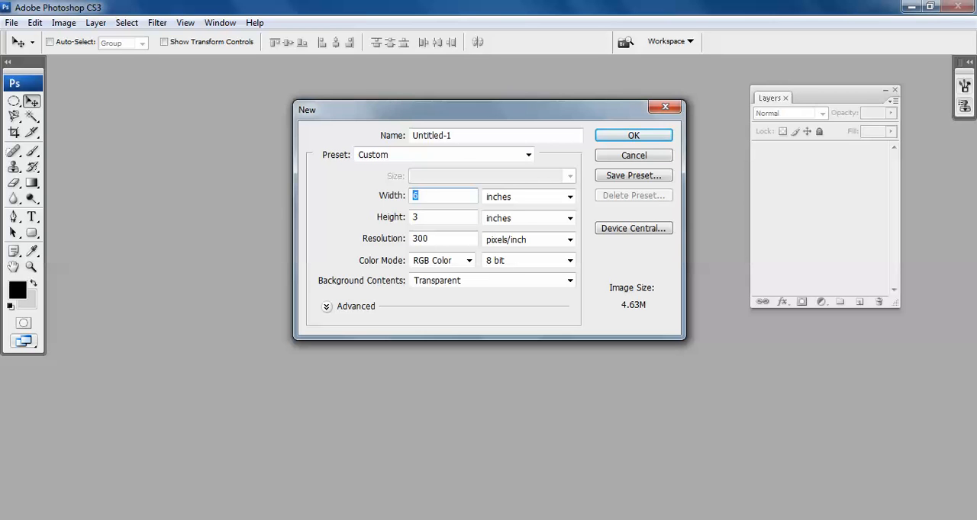
text(1600)
click(570, 197)
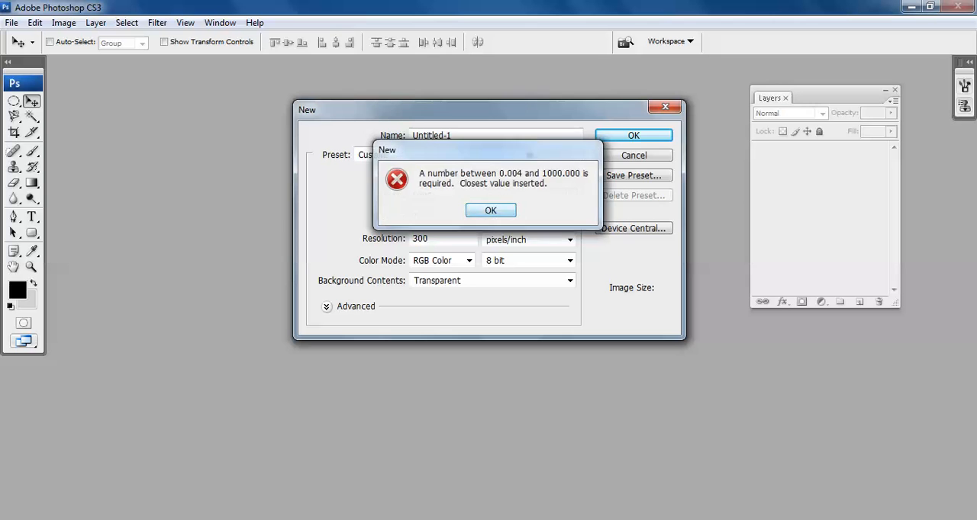
click(491, 211)
click(570, 197)
click(495, 212)
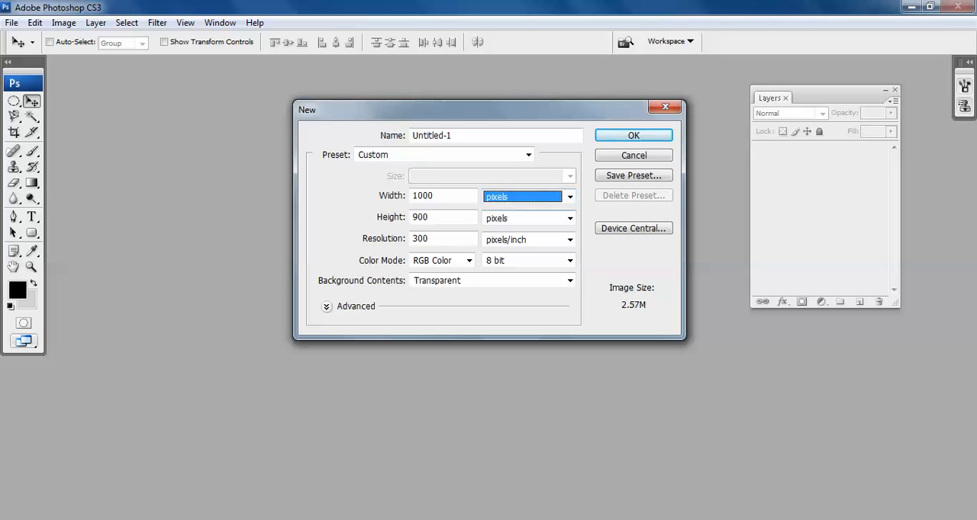
double_click(423, 196)
text(1600)
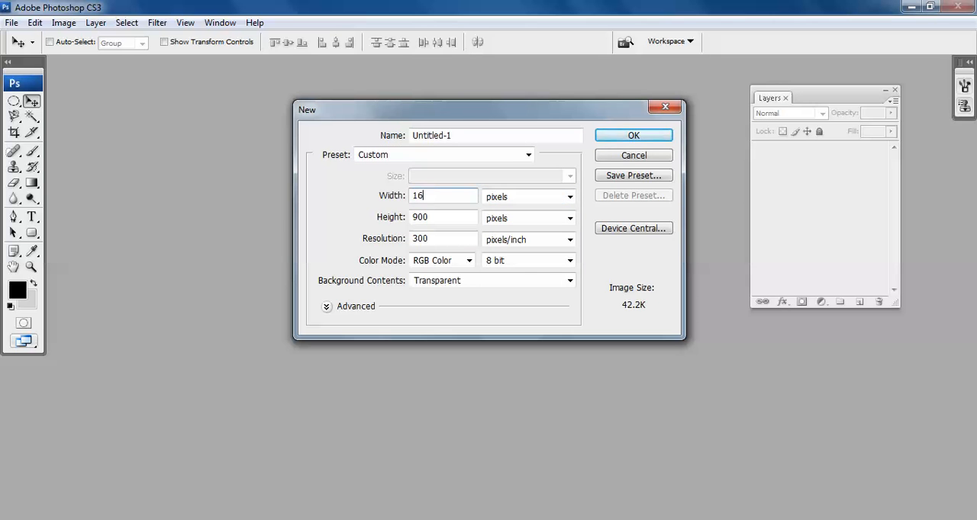
key(Tab)
key(Tab)
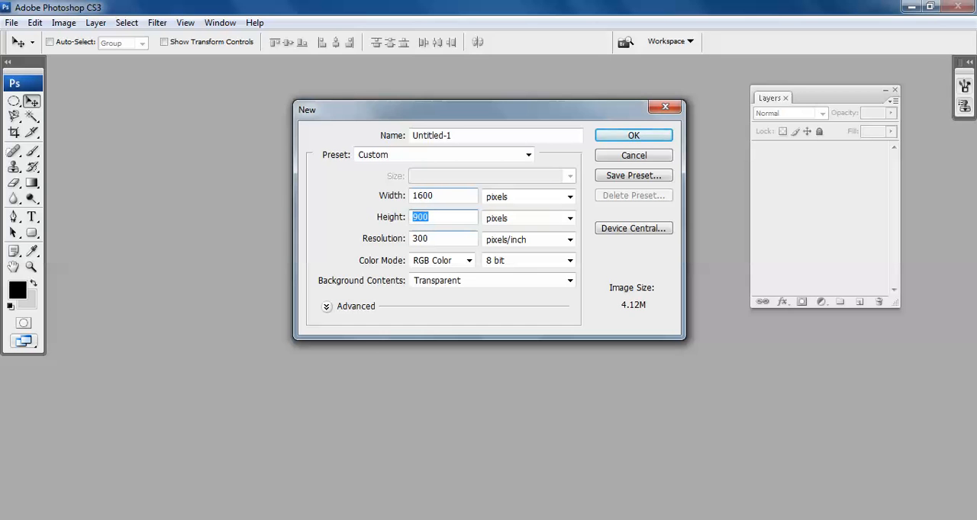
Set the new document's height to 800 pixels and resolution to 72 pixels/inch, and create it.
mouse_move(975, 519)
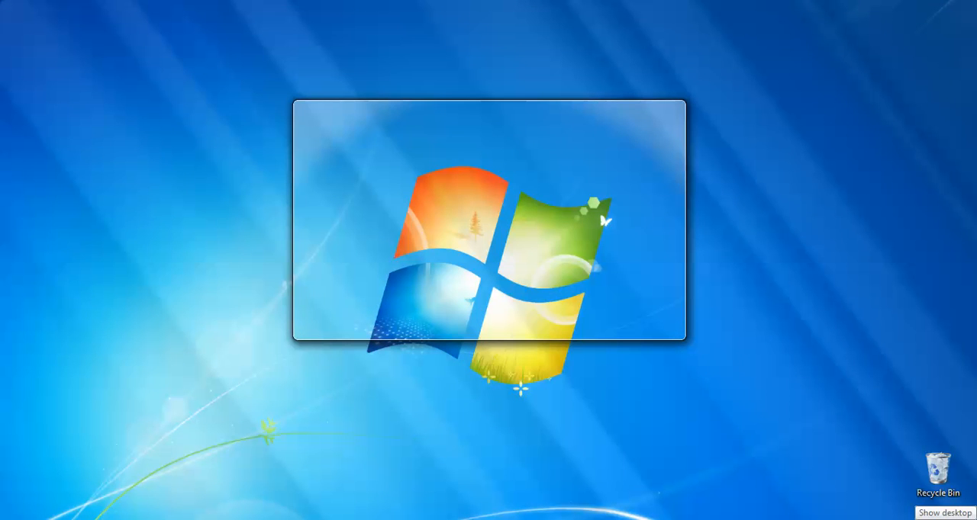
text(800)
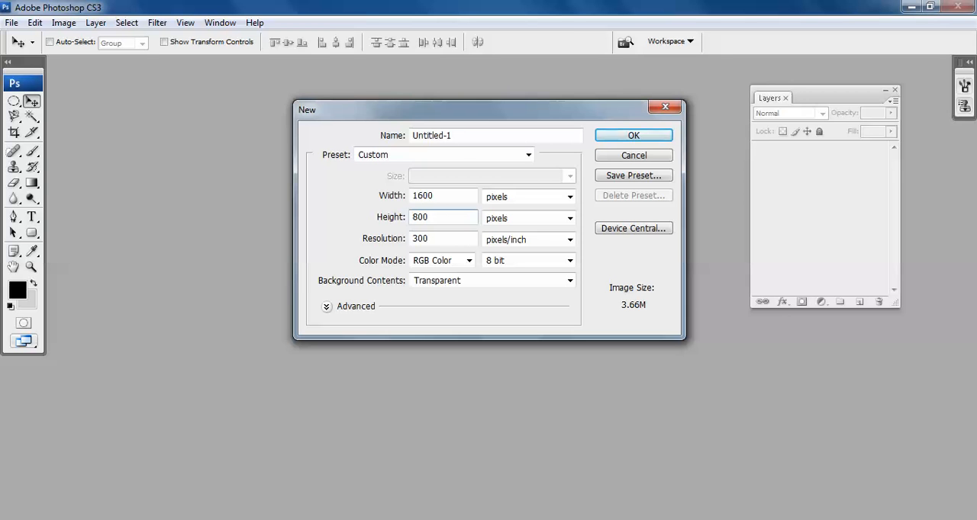
key(Tab)
text(72)
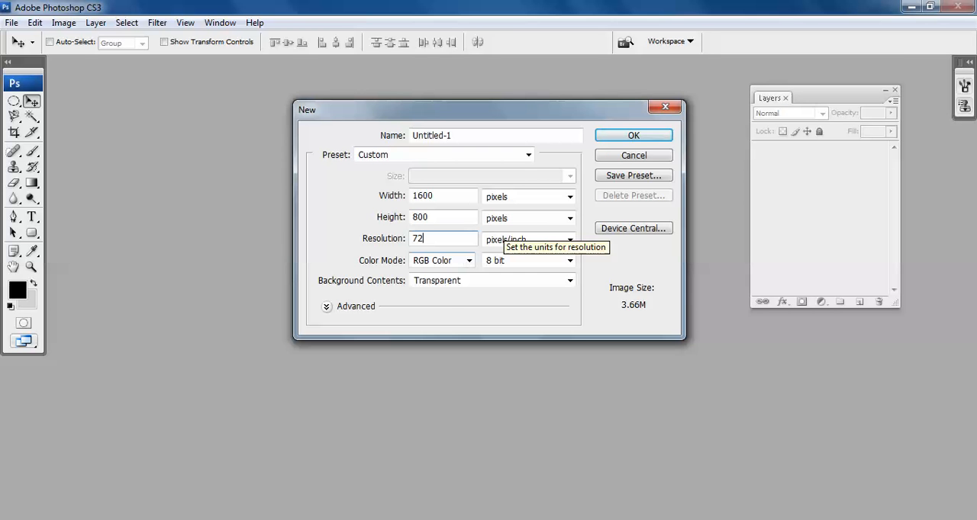
key(Return)
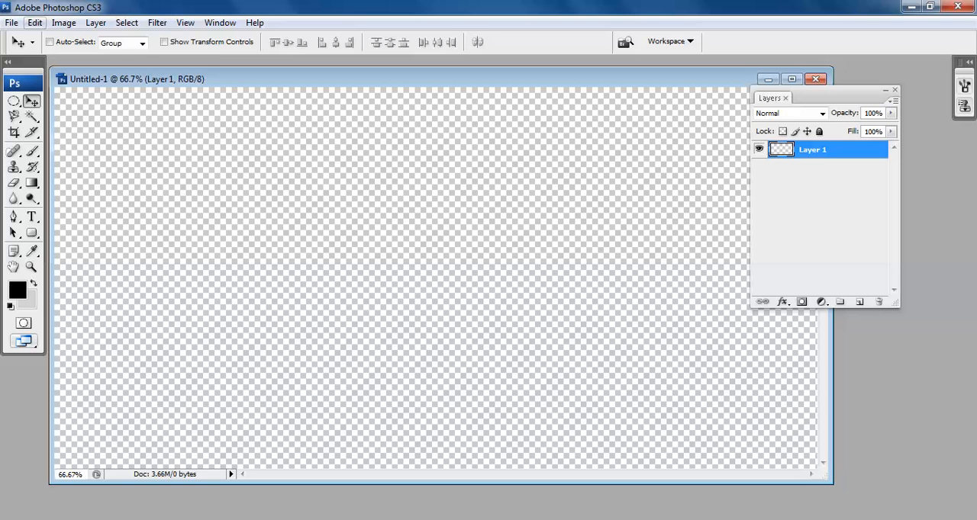
Fill the empty layer with black in Normal mode at 100% opacity.
click(34, 22)
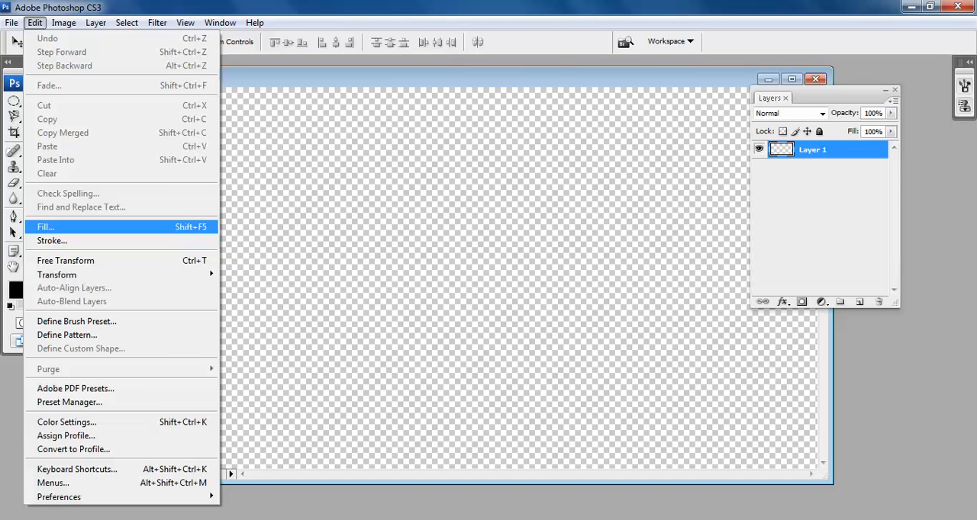
click(46, 227)
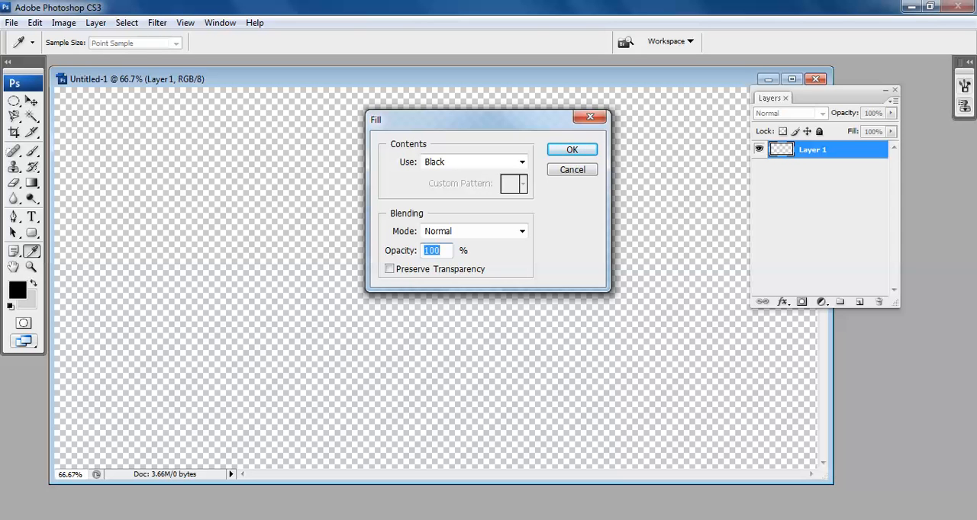
click(521, 162)
click(457, 256)
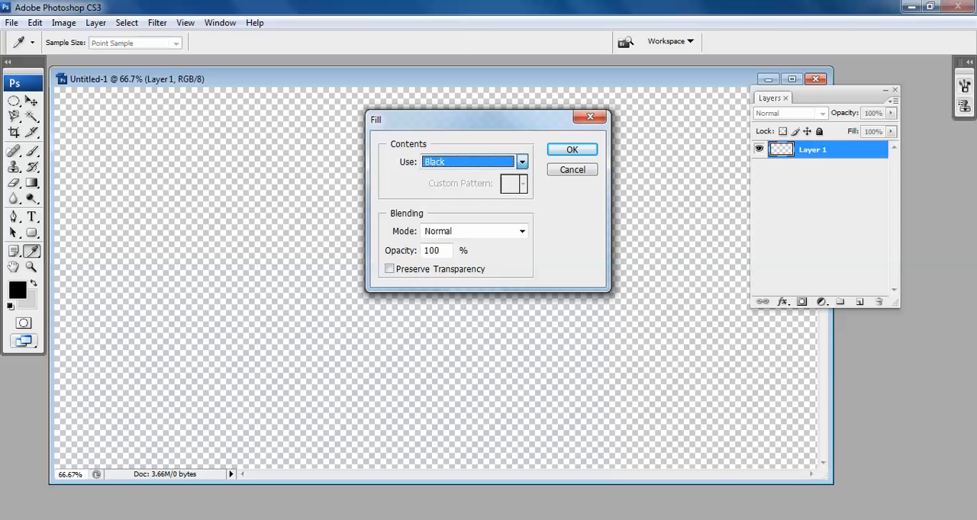
click(572, 151)
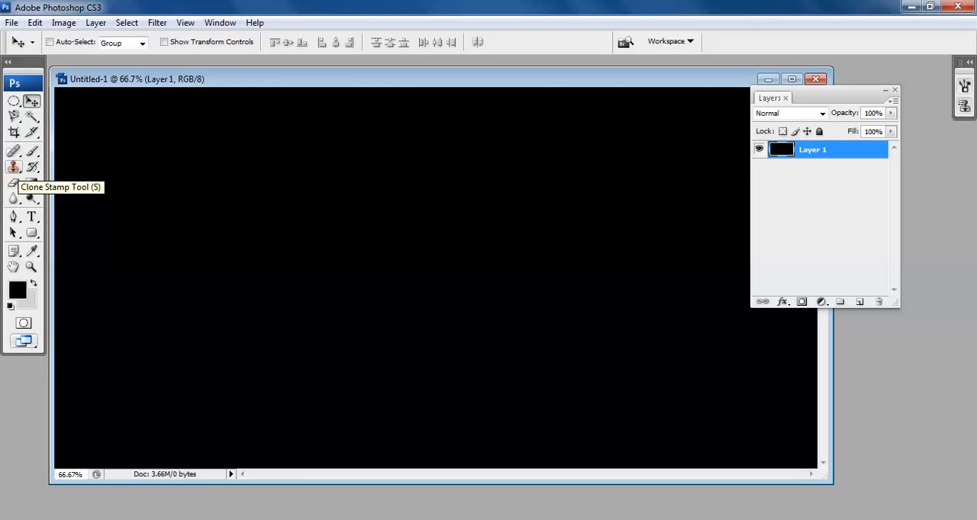
Add the text "TUTOR JOES" on the black canvas and move it near the canvas centre.
click(32, 217)
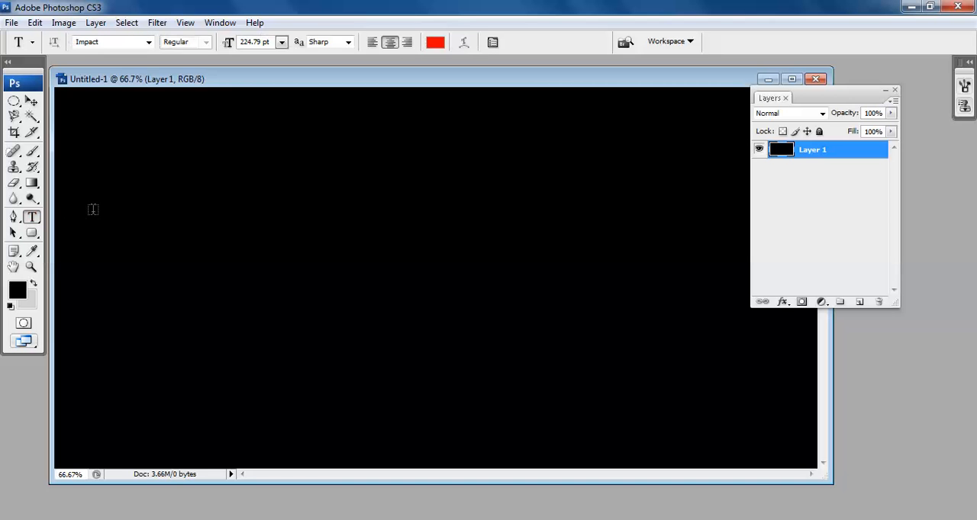
click(162, 228)
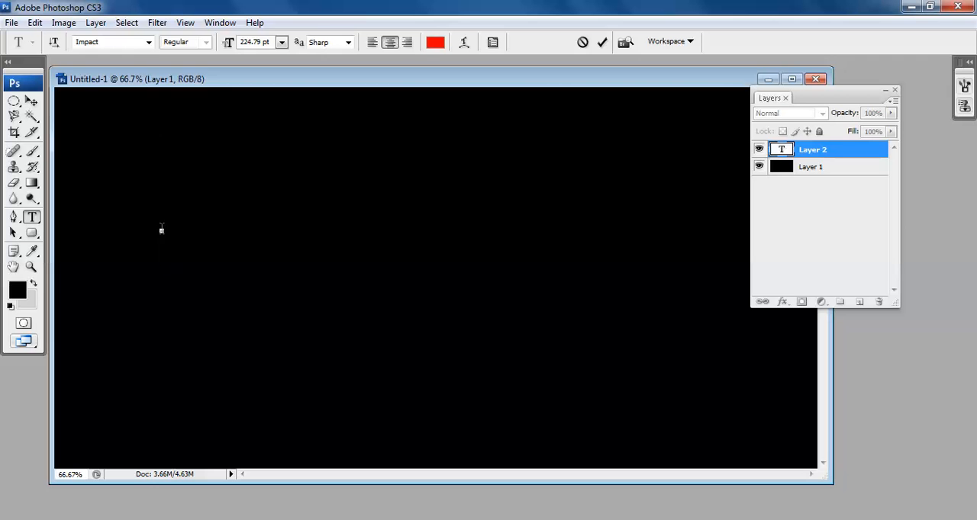
text(TUT)
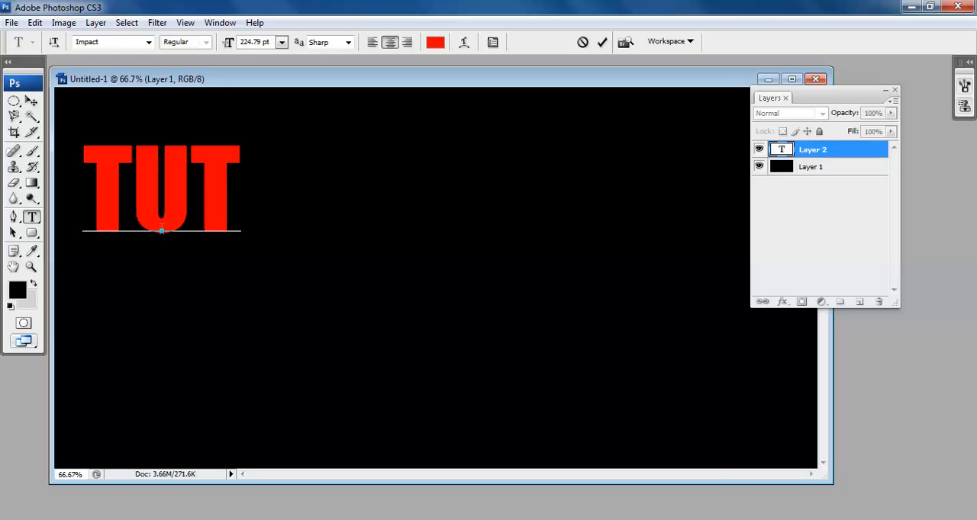
text(O)
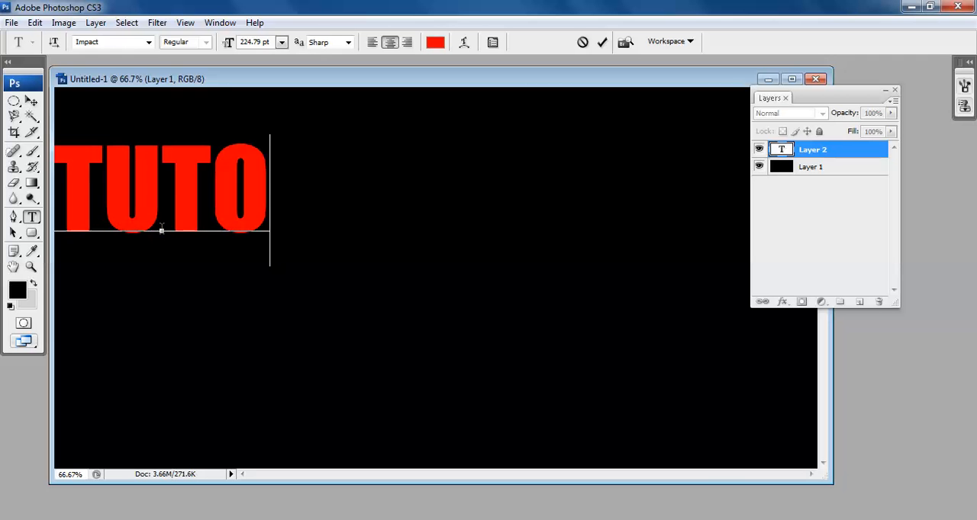
text(R JOES)
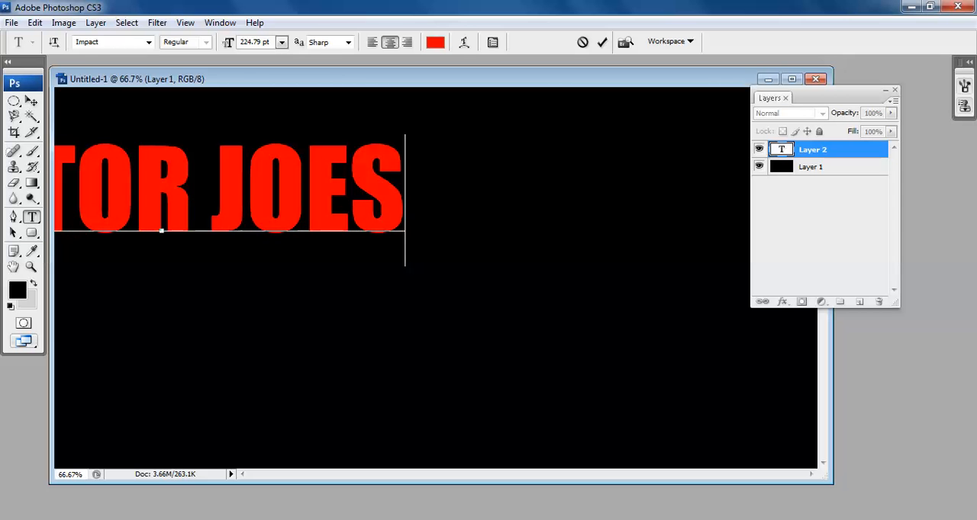
click(31, 101)
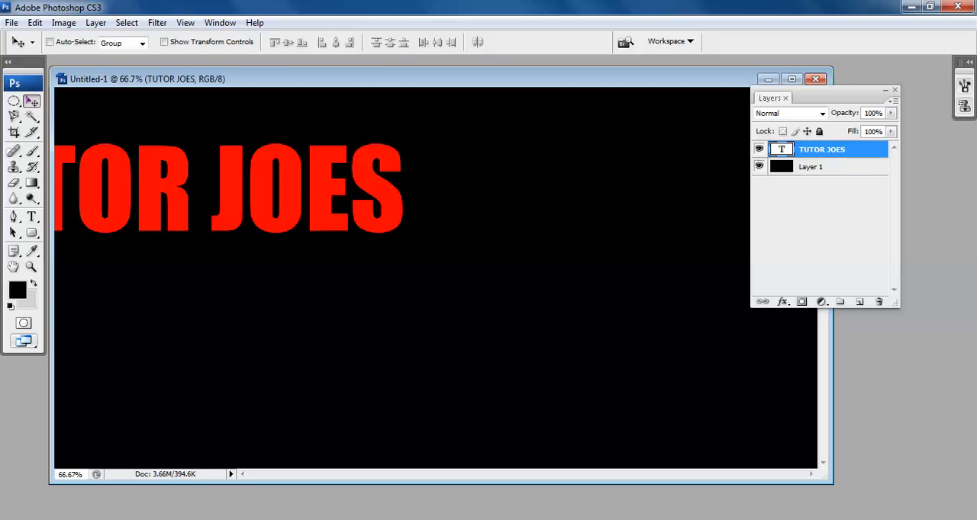
drag(229, 190, 477, 244)
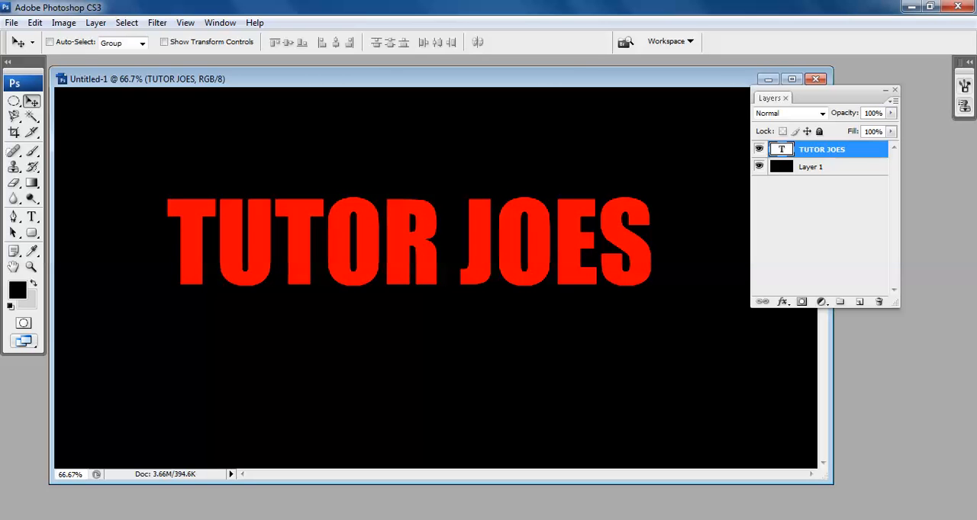
Select all the characters of the TUTOR JOES text and set their font size to 222 pt.
click(31, 217)
click(277, 244)
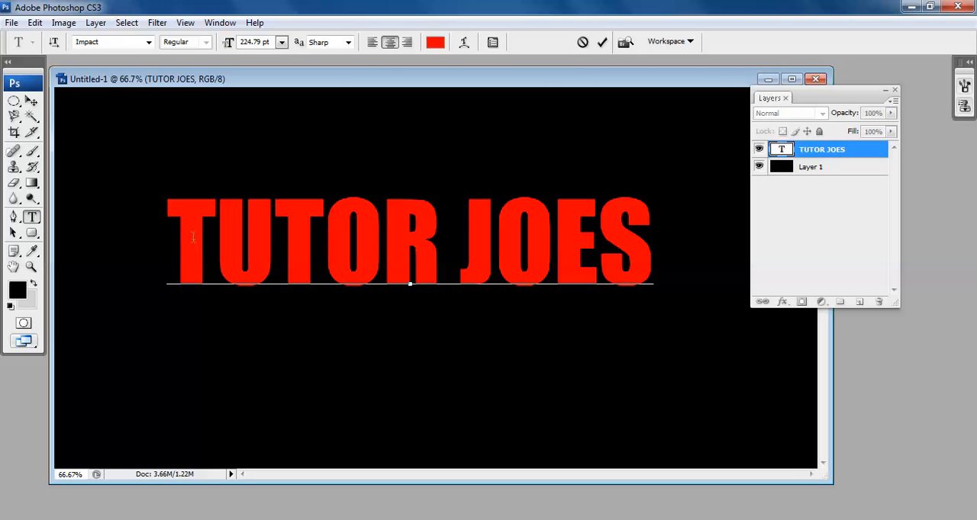
drag(172, 233, 665, 242)
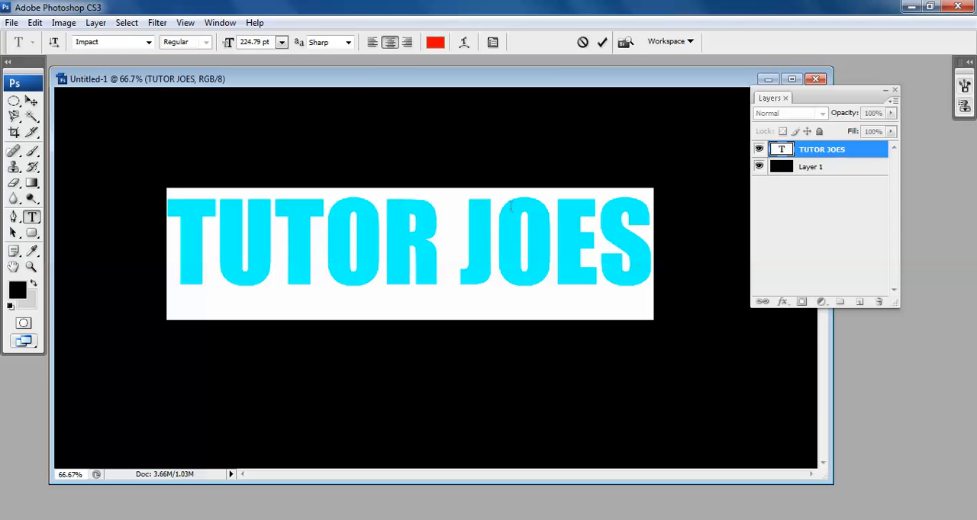
click(254, 42)
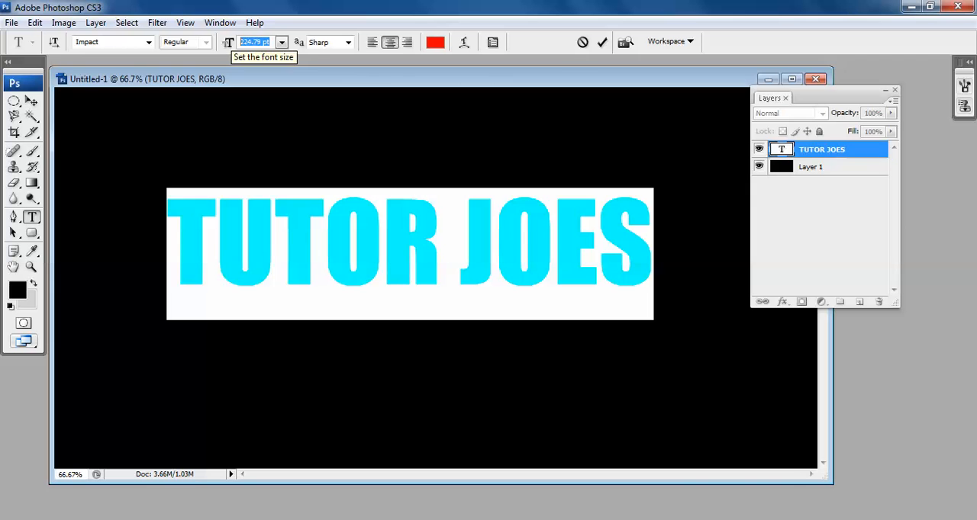
text(222)
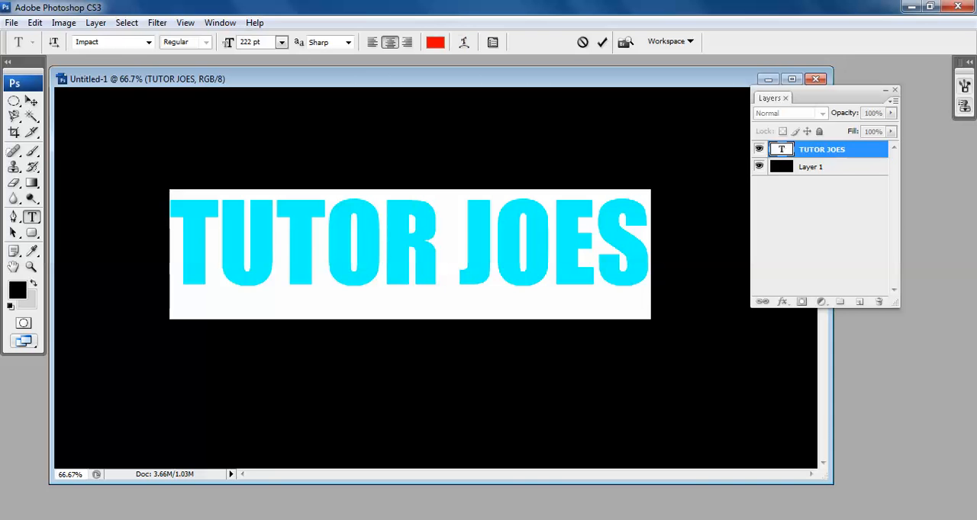
click(435, 42)
drag(495, 275, 456, 196)
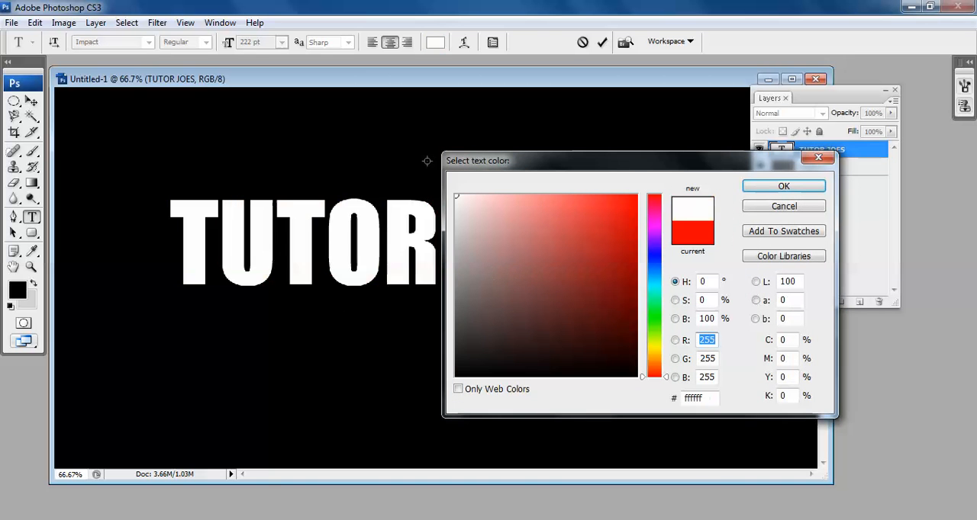
click(783, 186)
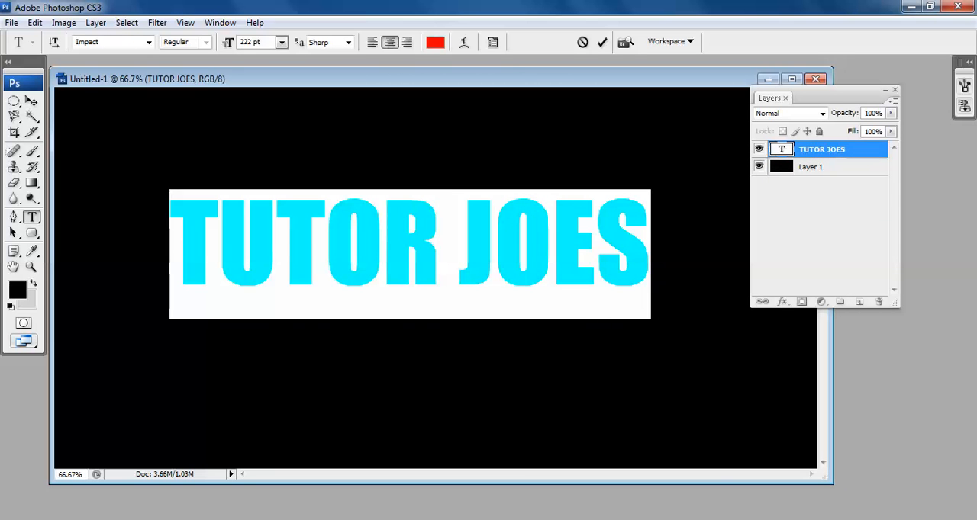
Change the TUTOR JOES text color to white (ffffff) and deselect the characters.
click(435, 42)
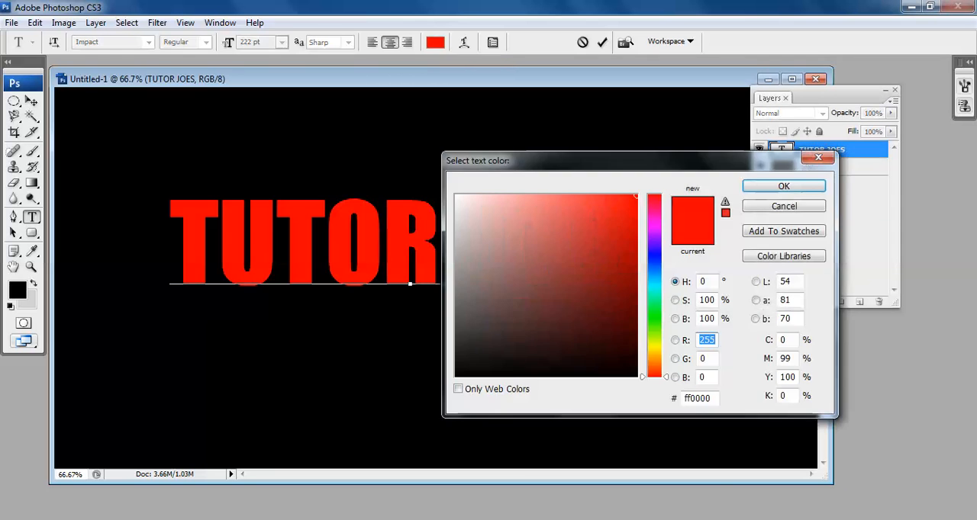
drag(492, 237, 457, 196)
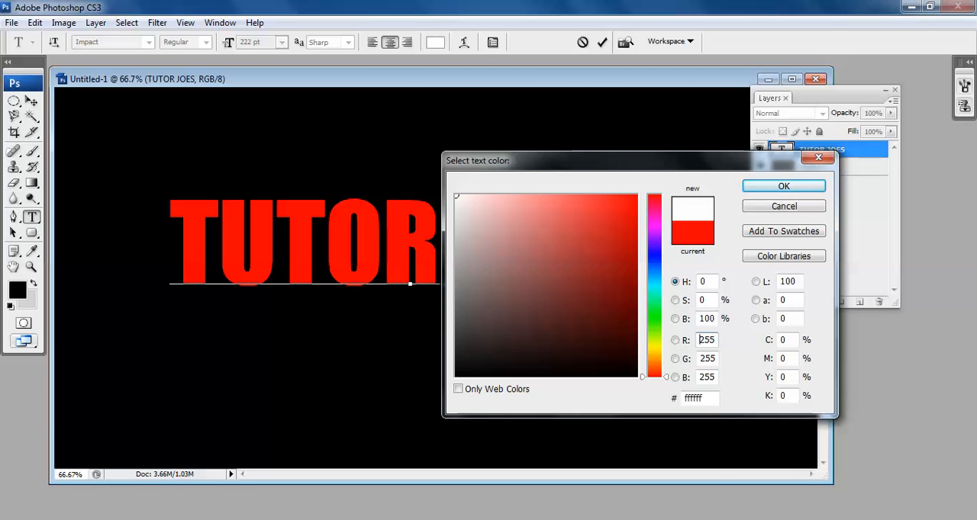
key(Return)
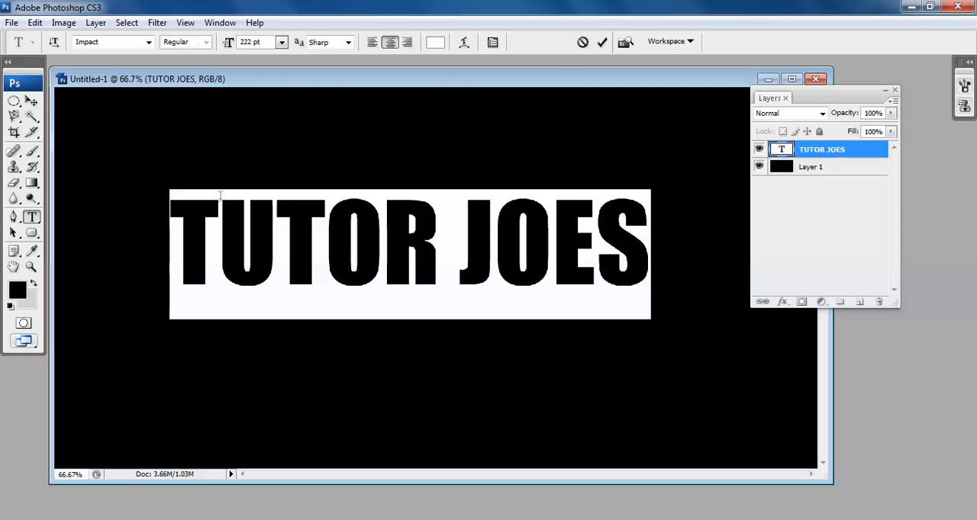
click(315, 220)
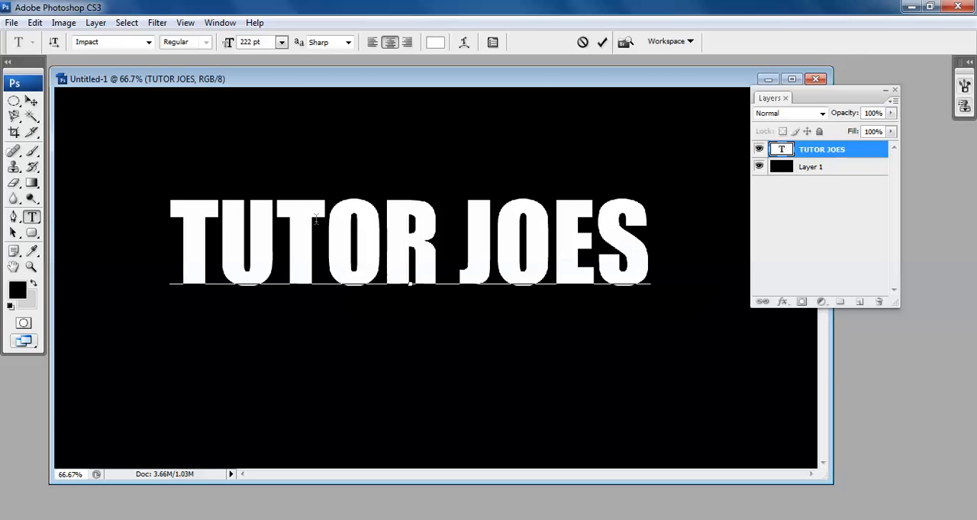
Select the whole TUTOR JOES text and browse the available font families, keeping Impact.
key(ctrl+a)
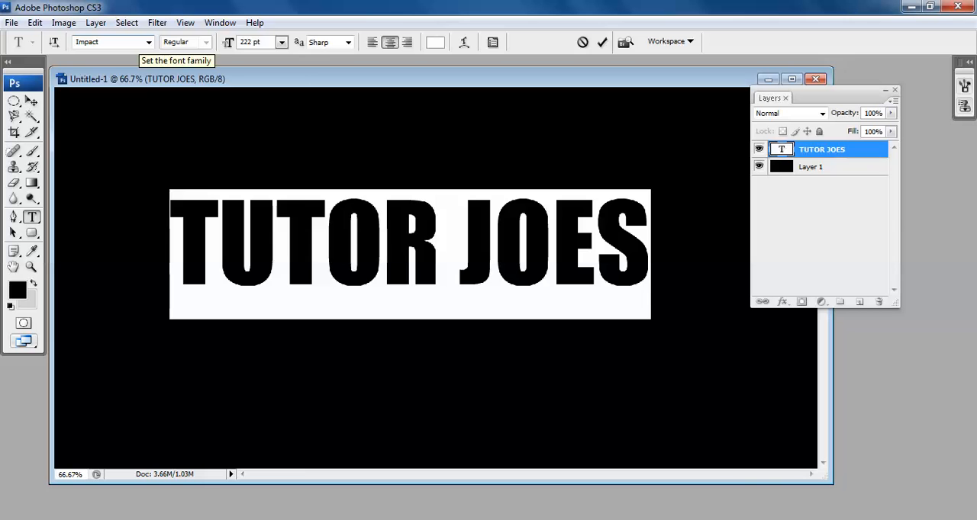
click(114, 42)
click(149, 42)
click(117, 43)
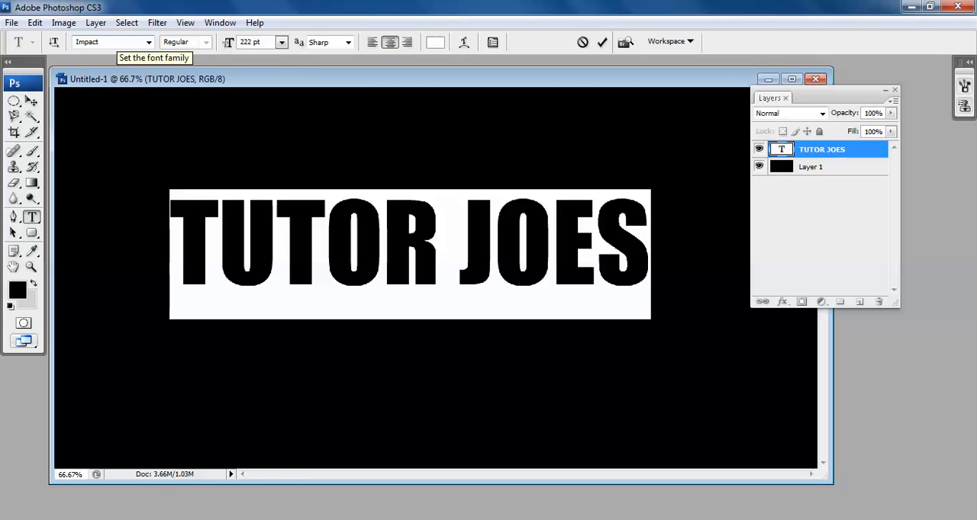
click(149, 42)
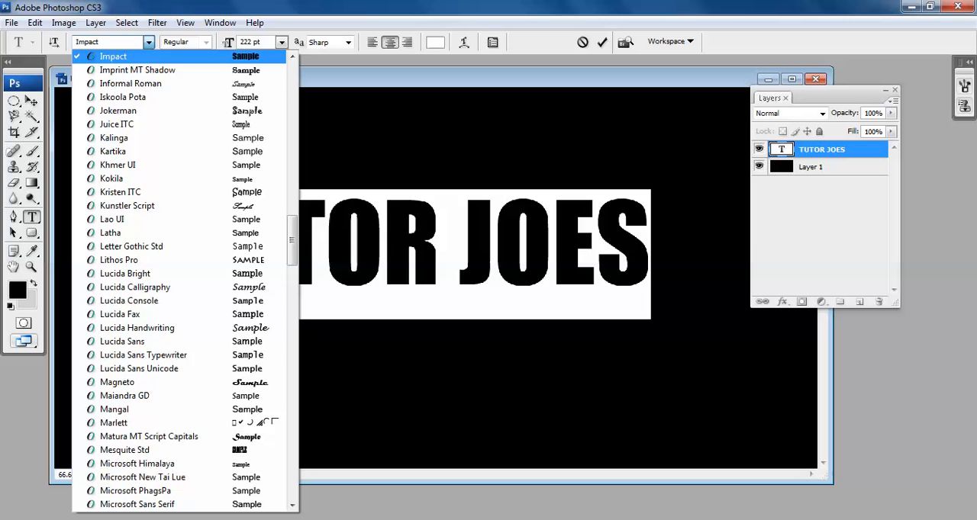
scroll(149, 43, up, 3)
click(137, 43)
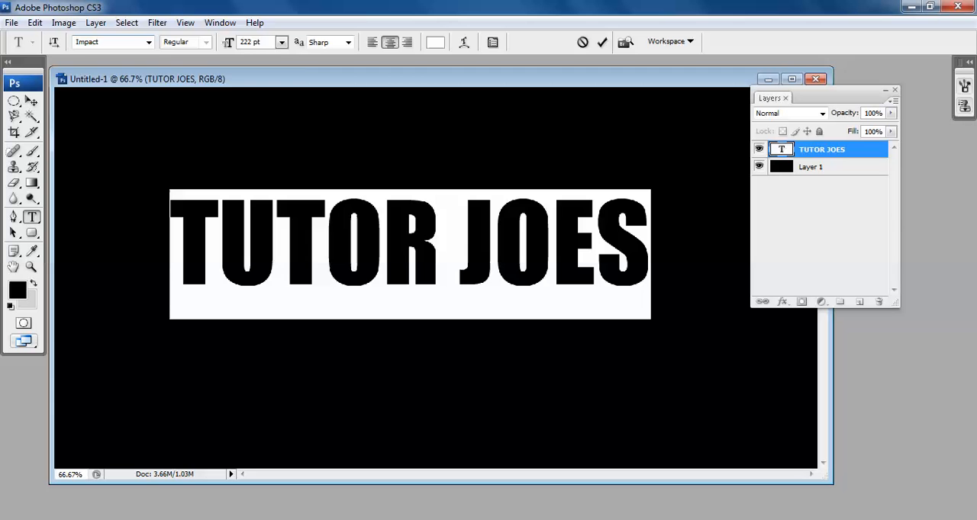
Change the selected TUTOR JOES text to the Times New Roman font in the Bold style.
click(149, 42)
scroll(153, 244, down, 10)
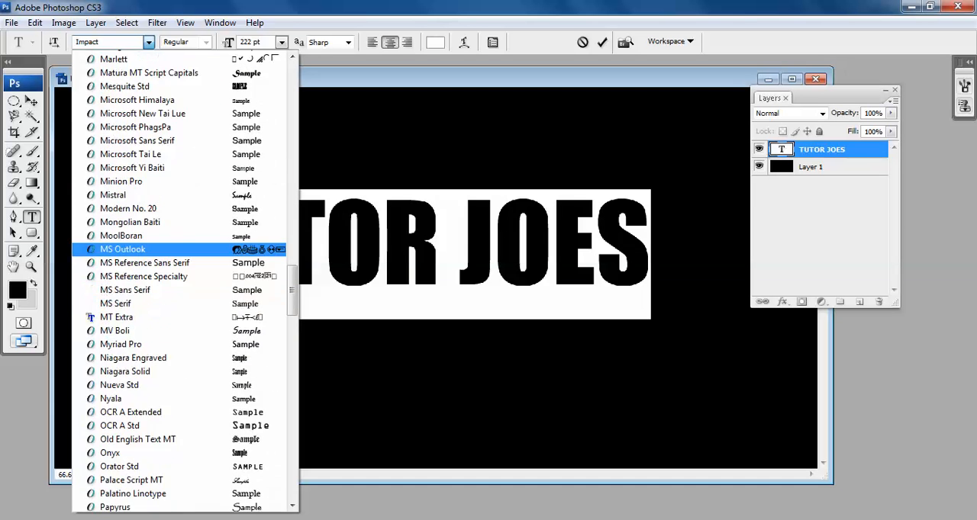
scroll(152, 244, down, 7)
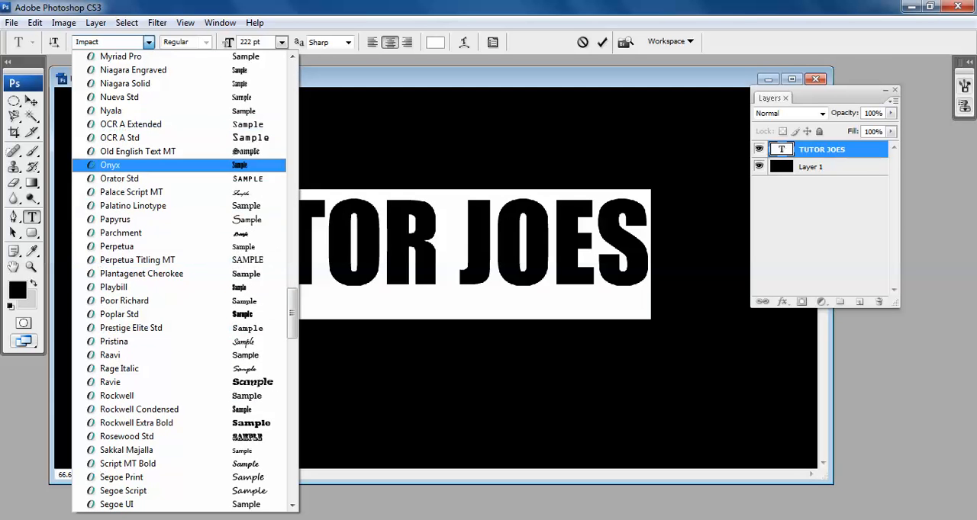
scroll(179, 358, down, 6)
scroll(179, 361, down, 7)
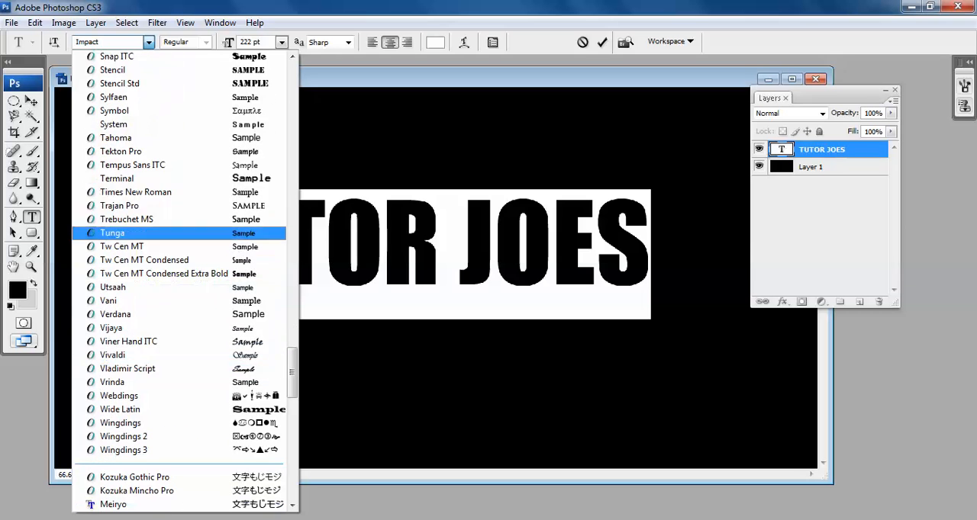
click(136, 192)
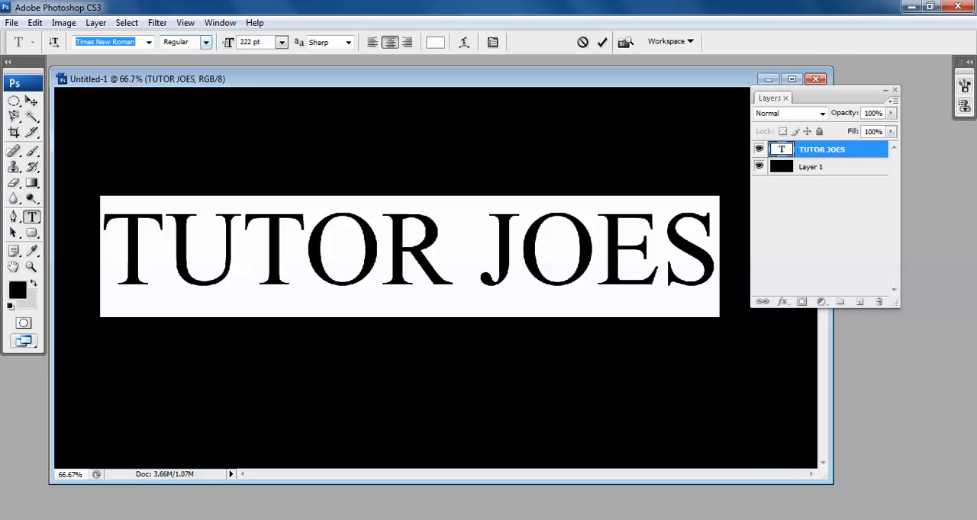
click(206, 42)
click(181, 84)
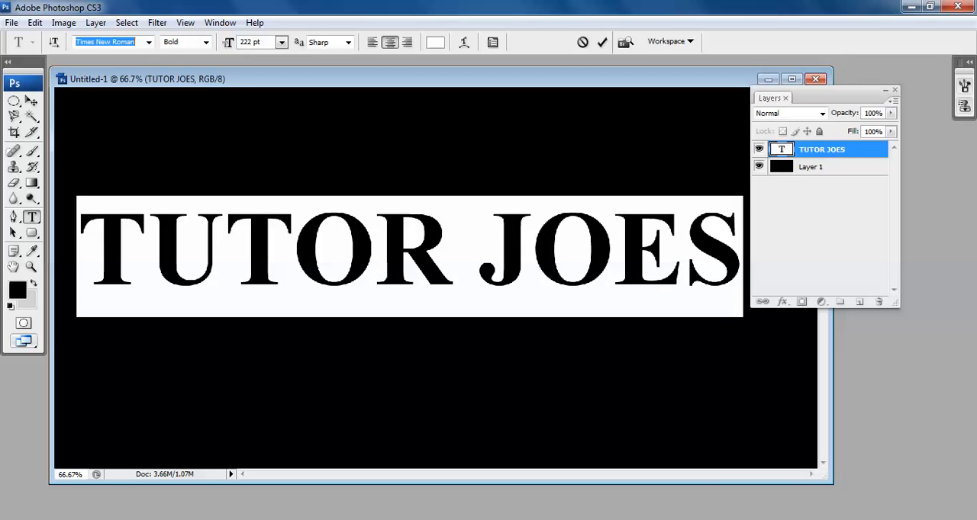
Set the font size of the TUTOR JOES text to 200 pt.
drag(261, 42, 239, 42)
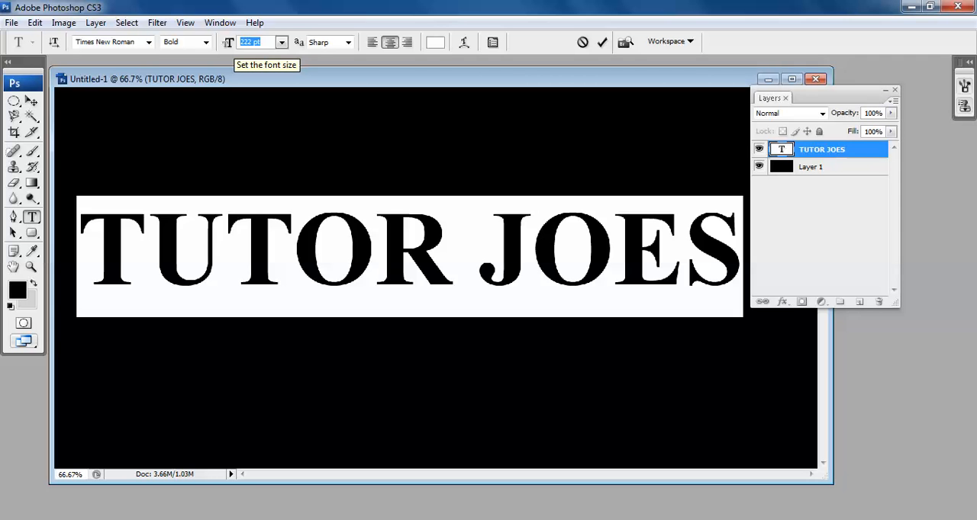
text(200)
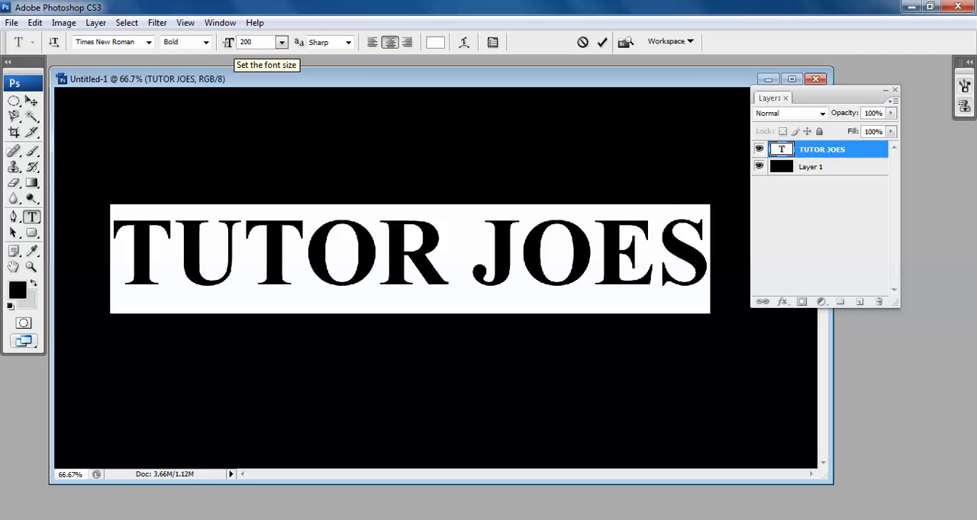
key(Return)
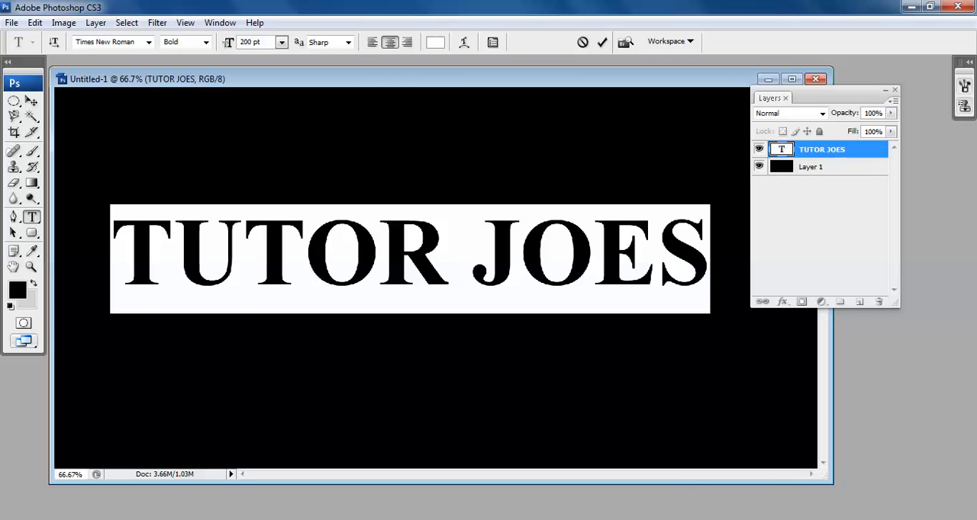
Move the TUTOR JOES text slightly right and up, and shift the Layers palette away from the text.
click(32, 100)
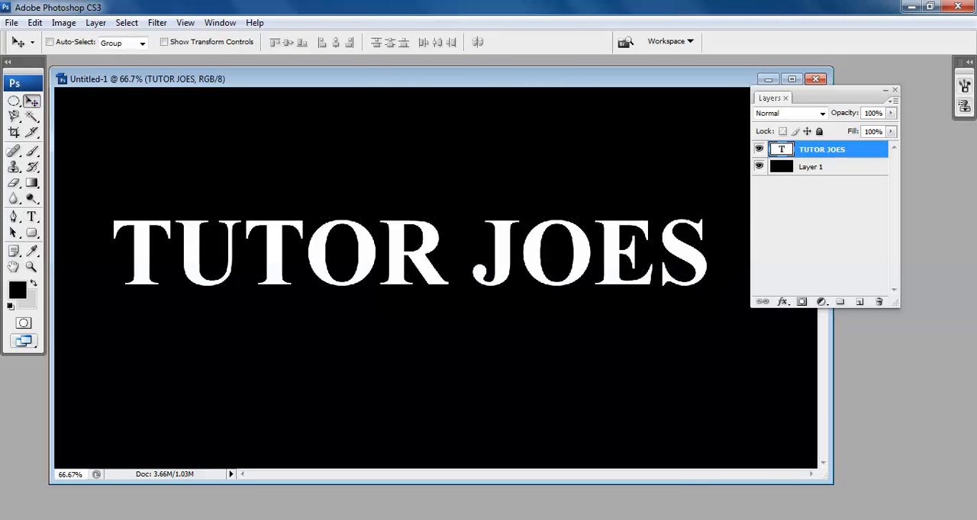
drag(410, 253, 423, 255)
drag(839, 98, 889, 132)
drag(423, 255, 426, 244)
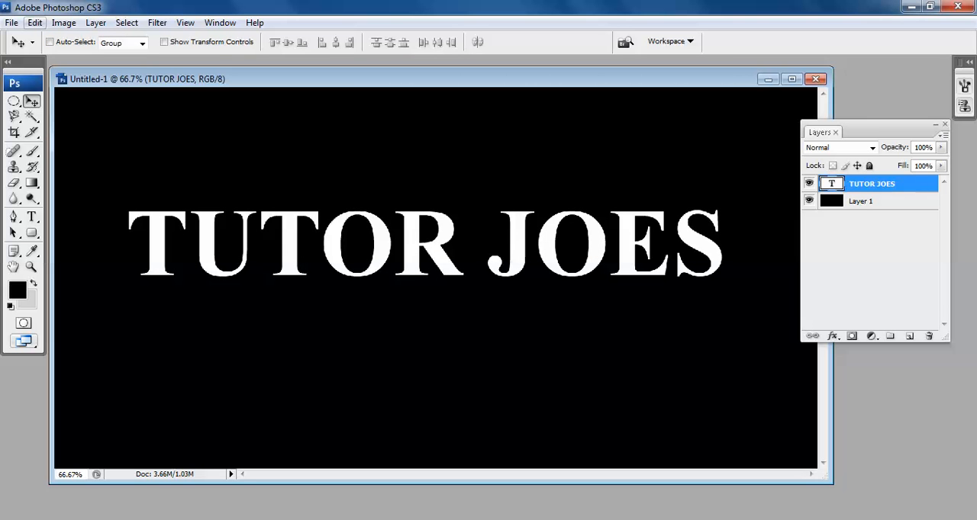
Scale the TUTOR JOES text proportionally about its centre to 114% with Free Transform.
click(35, 22)
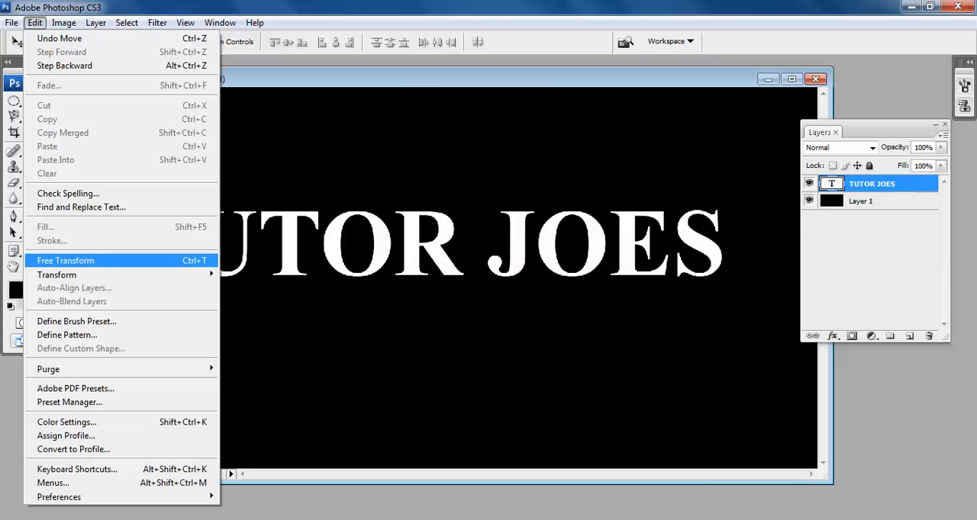
click(65, 260)
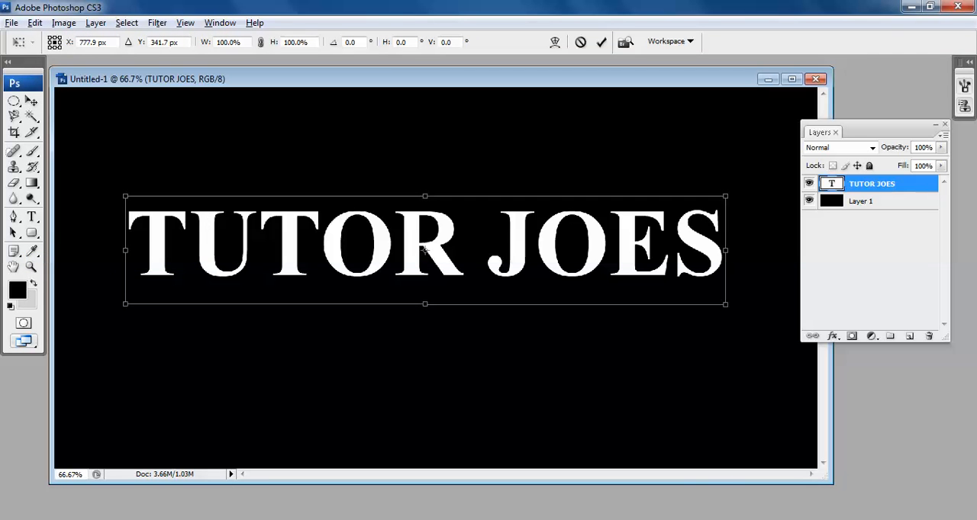
drag(726, 304, 767, 312)
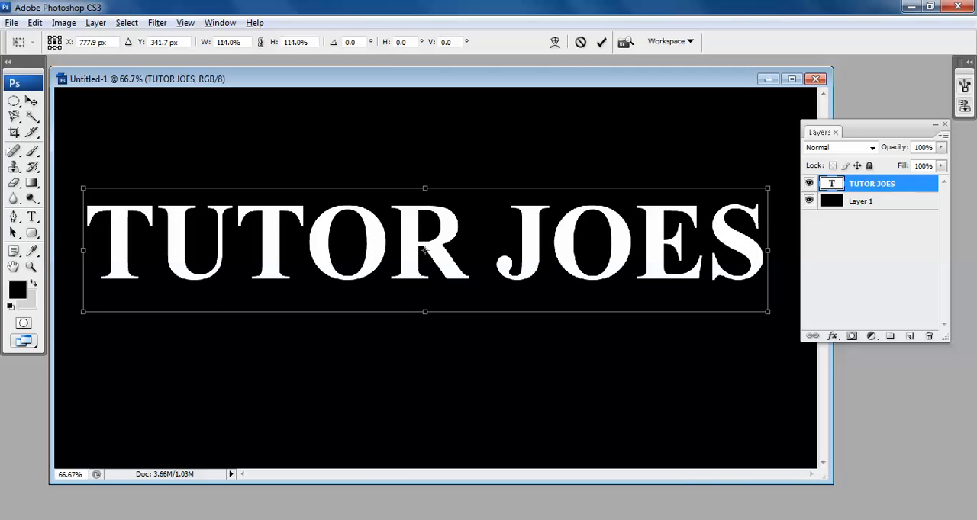
key(Return)
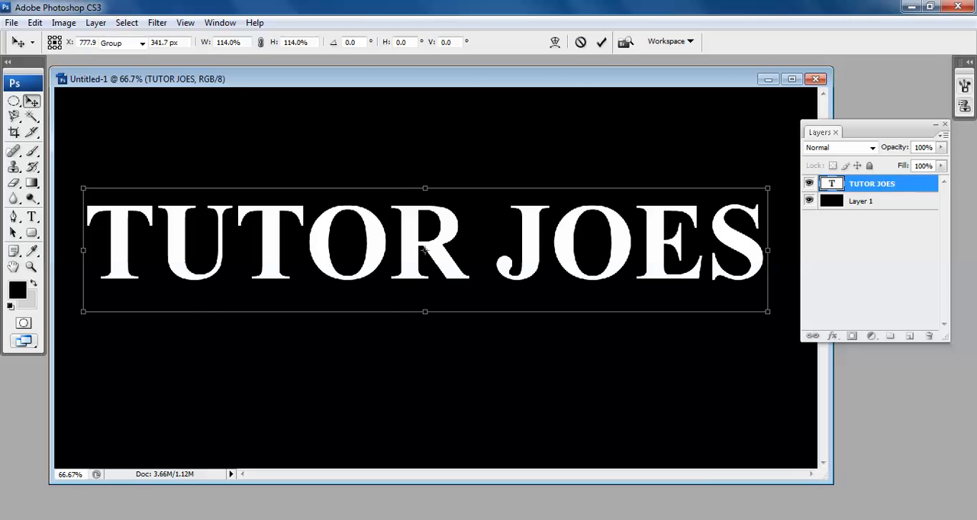
Nudge the TUTOR JOES text slightly right and down, and scale it down a little about its centre.
drag(425, 250, 431, 257)
key(Left)
key(Left)
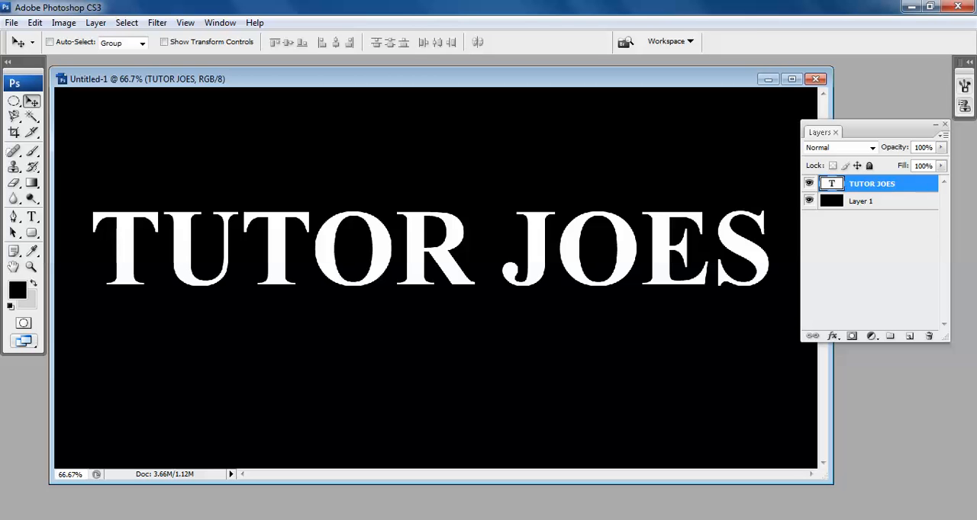
key(ctrl+t)
drag(773, 195, 765, 196)
key(Return)
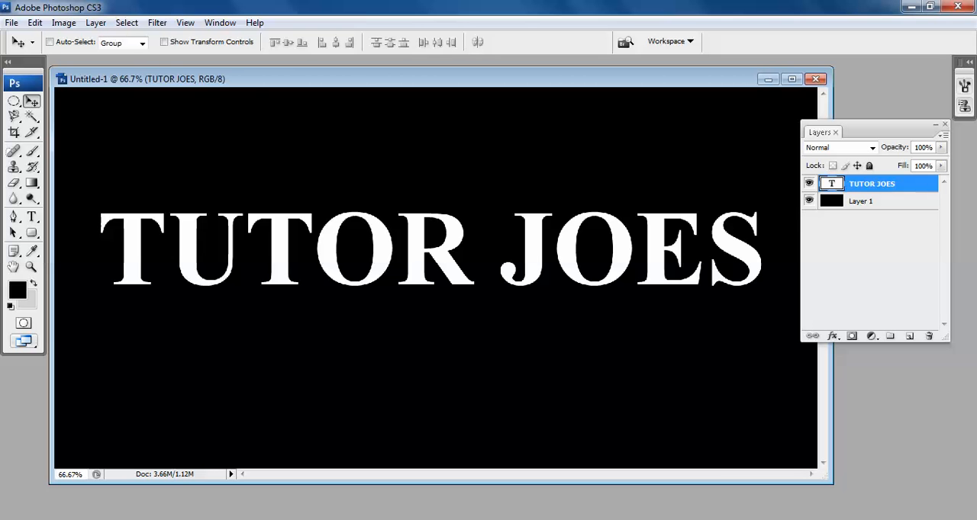
Duplicate the TUTOR JOES text layer as "TUTOR JOES copy" in the same document.
click(96, 23)
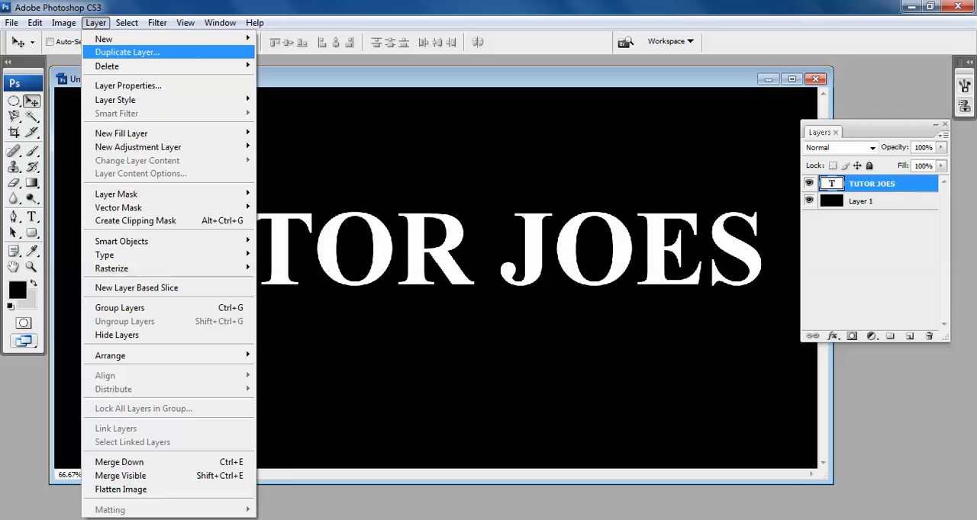
click(126, 52)
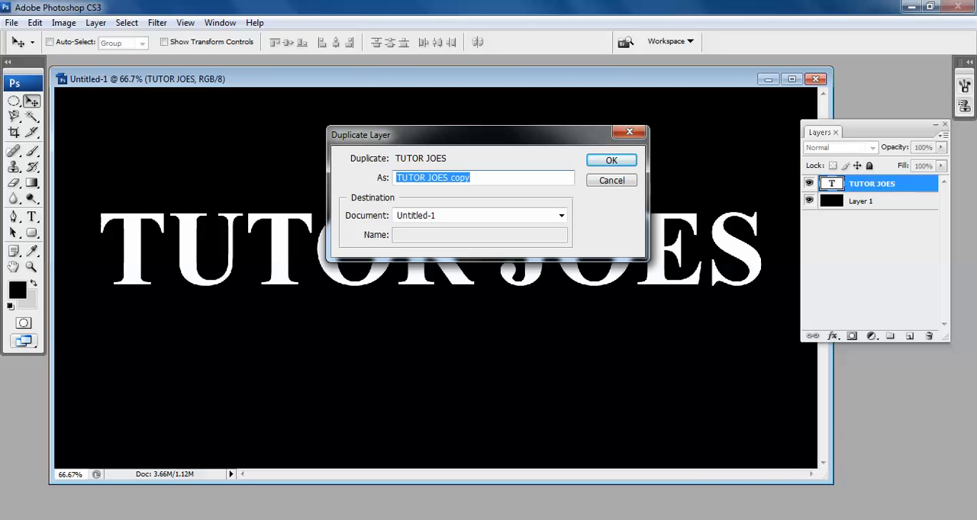
key(Return)
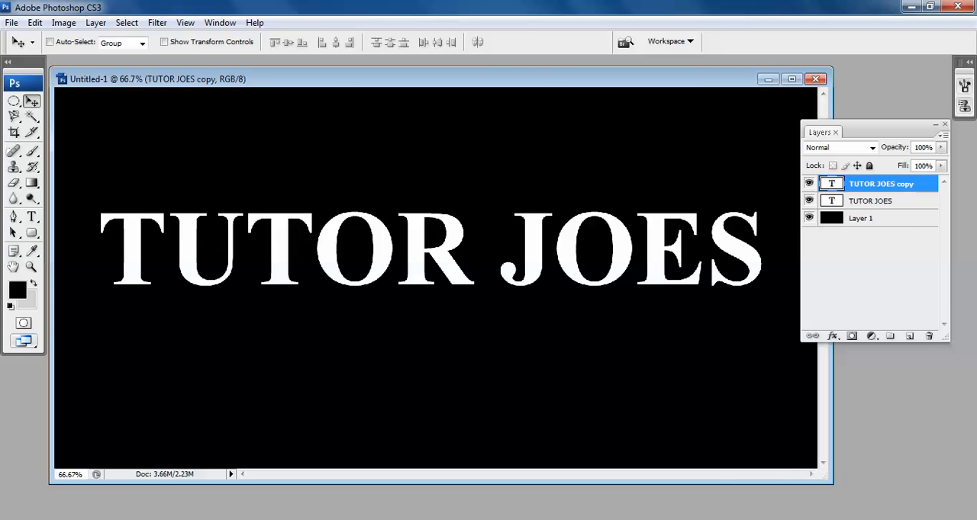
Enable a Gradient Overlay in the layer style of the TUTOR JOES copy layer and show its settings.
right_click(884, 184)
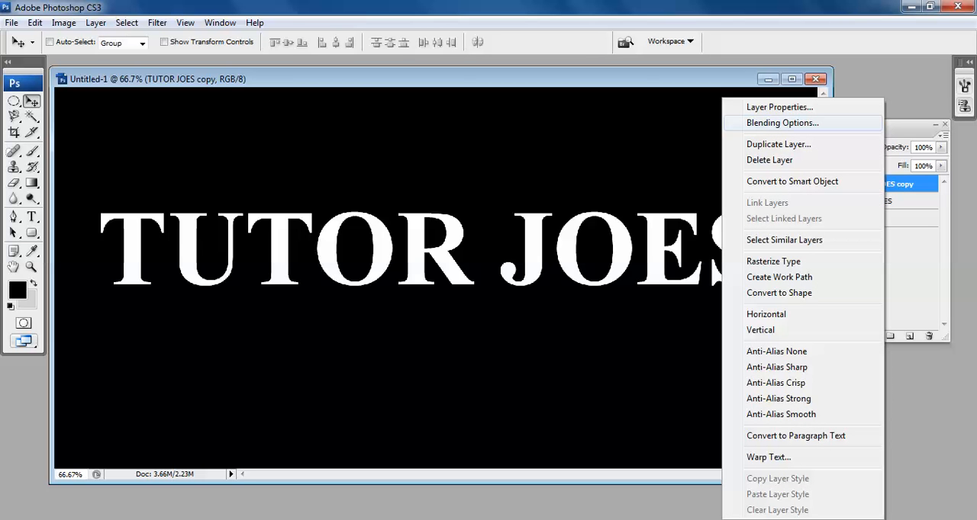
click(782, 123)
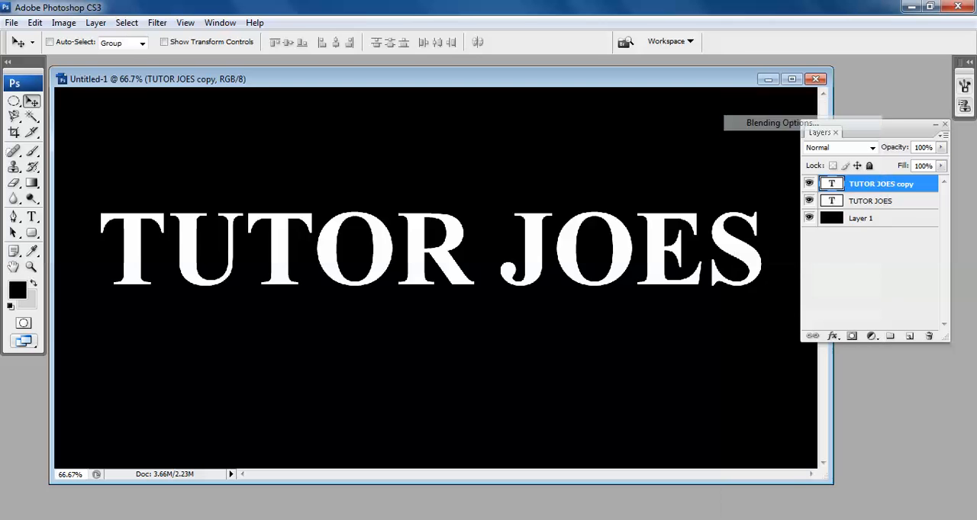
drag(603, 193, 461, 104)
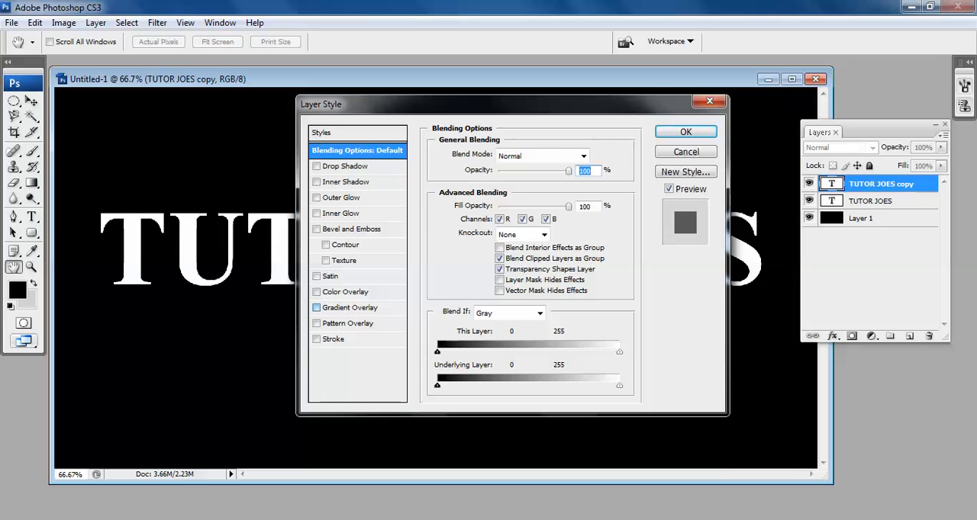
click(316, 307)
click(344, 308)
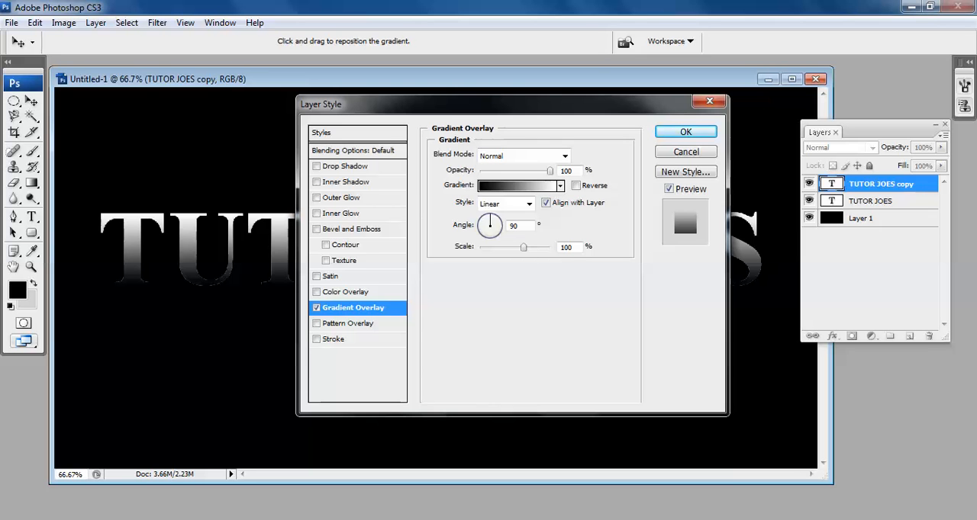
Set the overlay gradient's starting color stop at 0% to RGB 247, 238, 173.
click(519, 185)
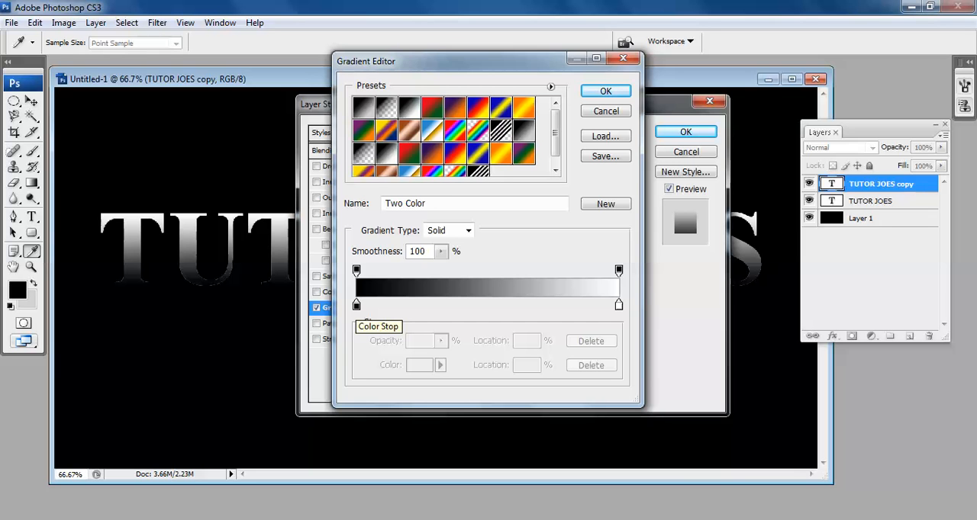
click(356, 306)
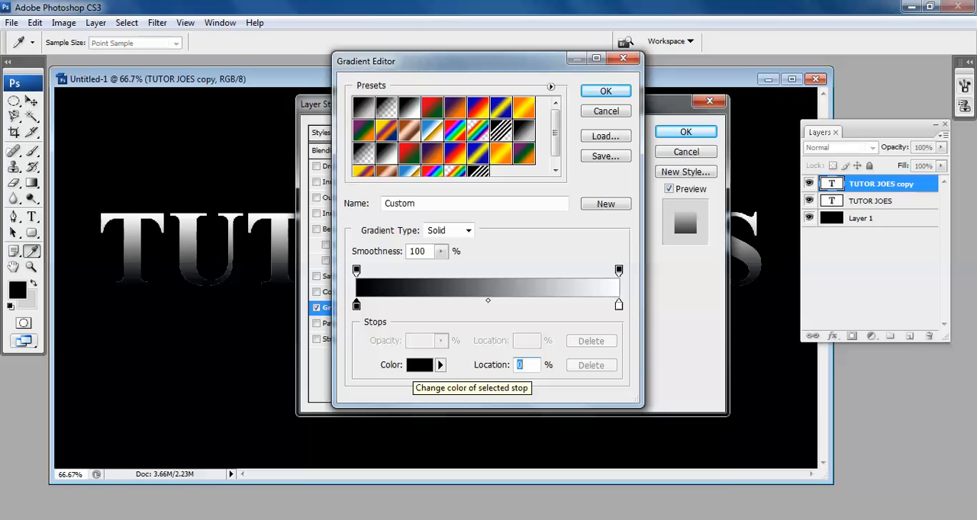
click(420, 365)
drag(496, 96, 356, 172)
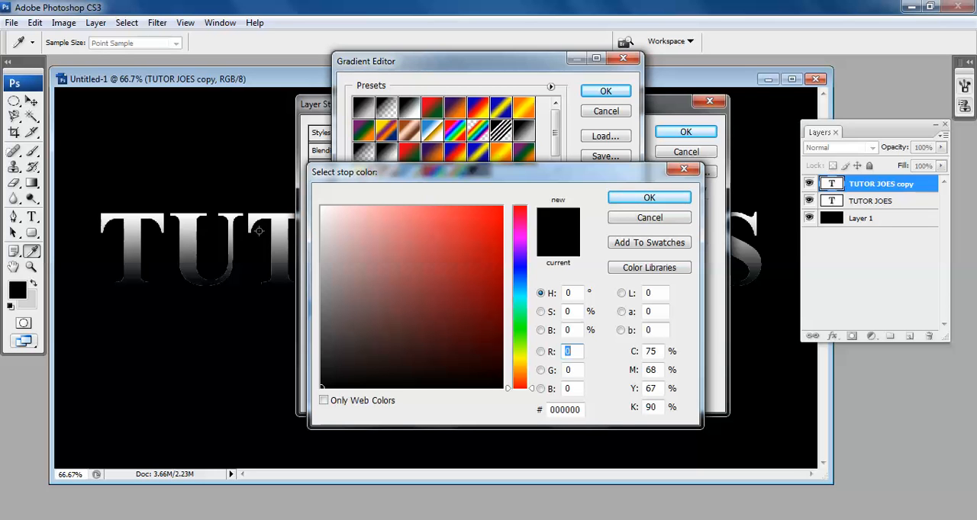
text(0)
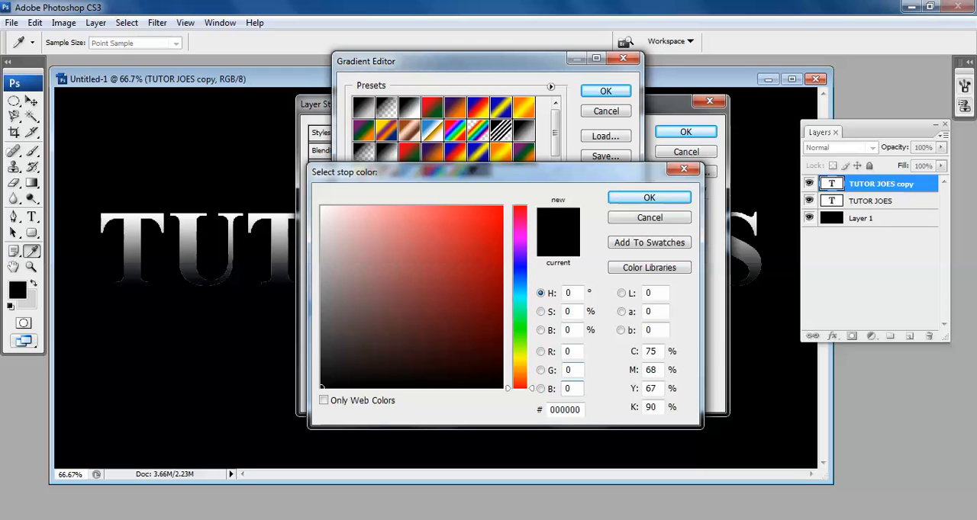
key(Tab)
key(Tab)
key(shift+Tab)
key(shift+Tab)
text(2)
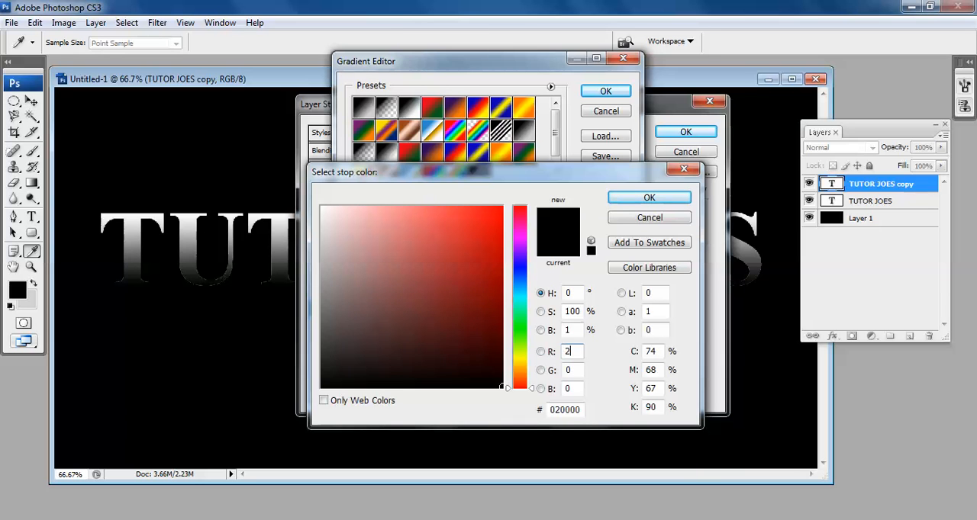
text(47)
key(Tab)
text(238)
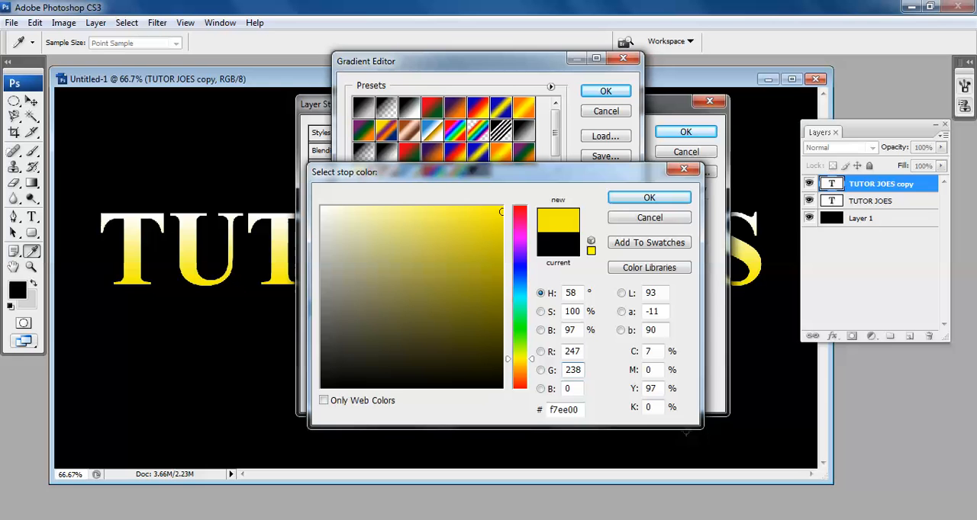
key(Tab)
text(173)
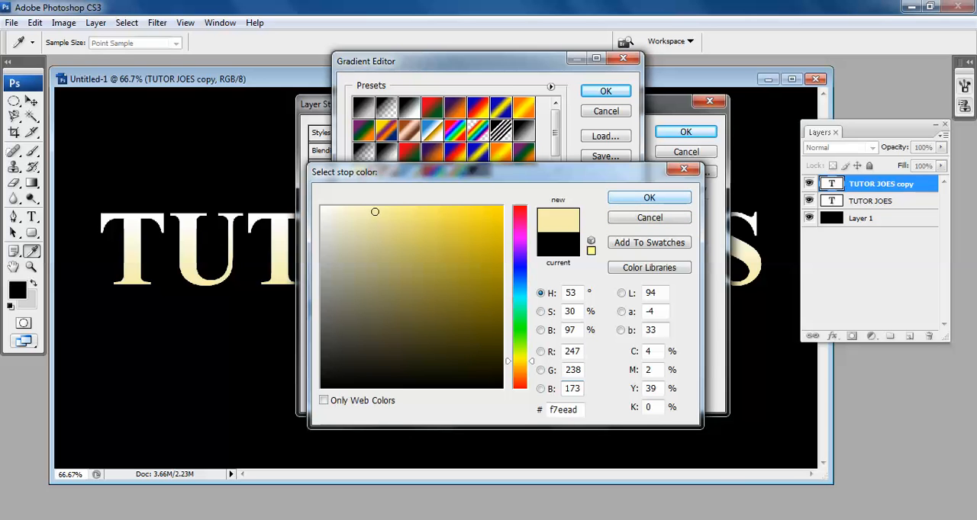
key(Return)
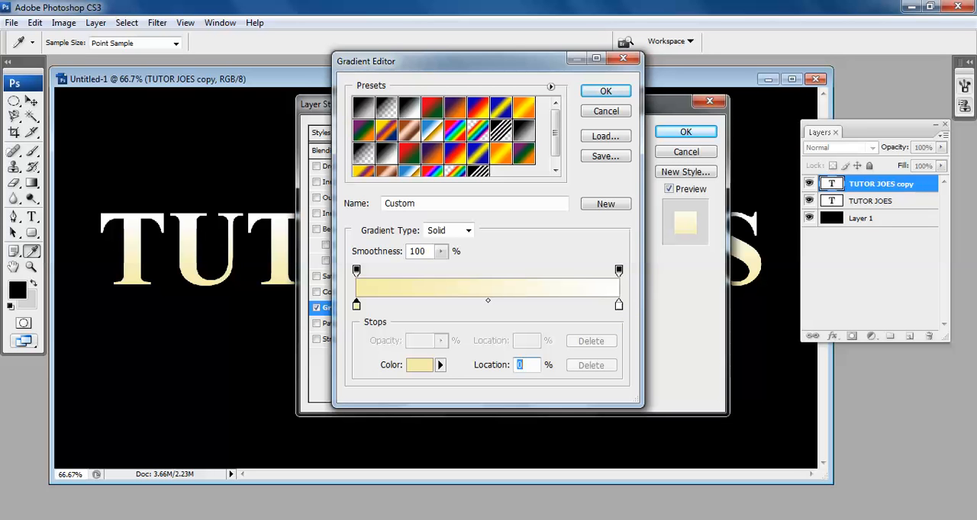
Set the overlay gradient's ending color stop at 100% to RGB 193, 172, 81.
click(619, 305)
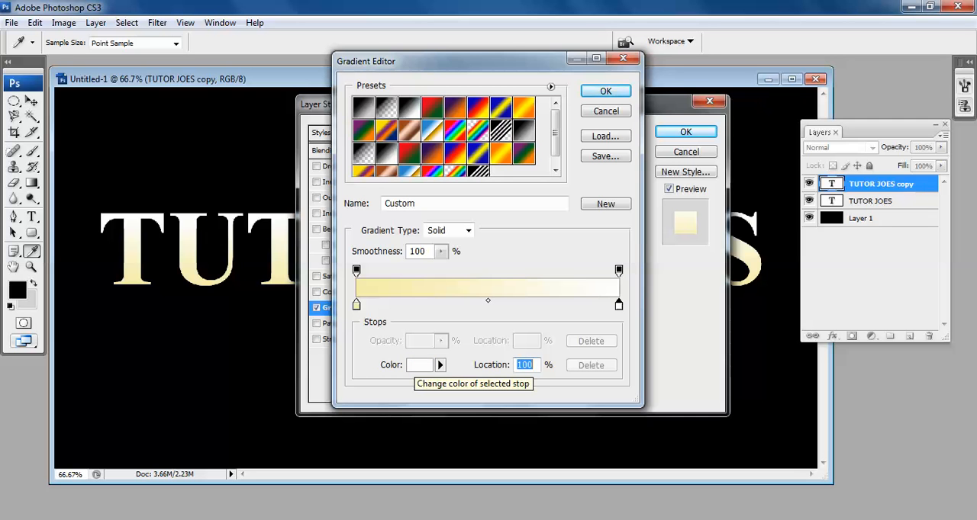
click(420, 365)
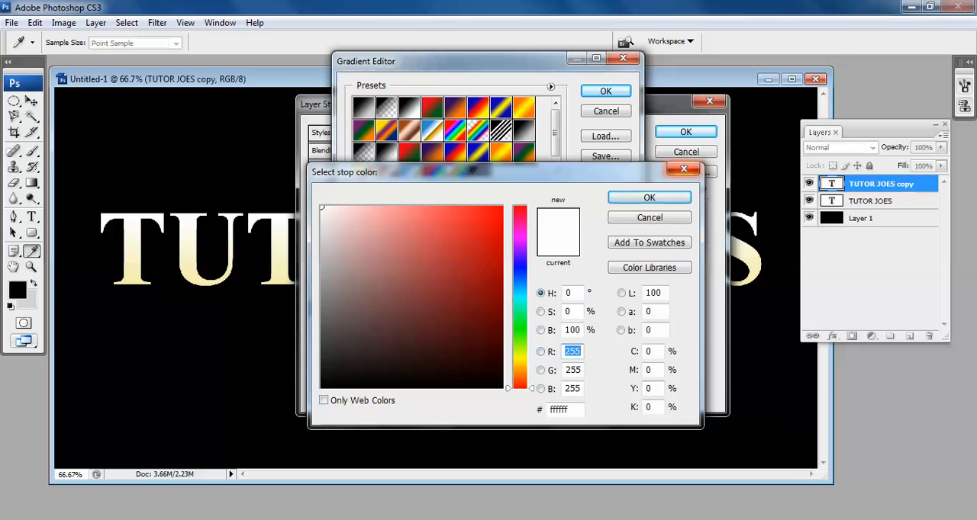
text(193)
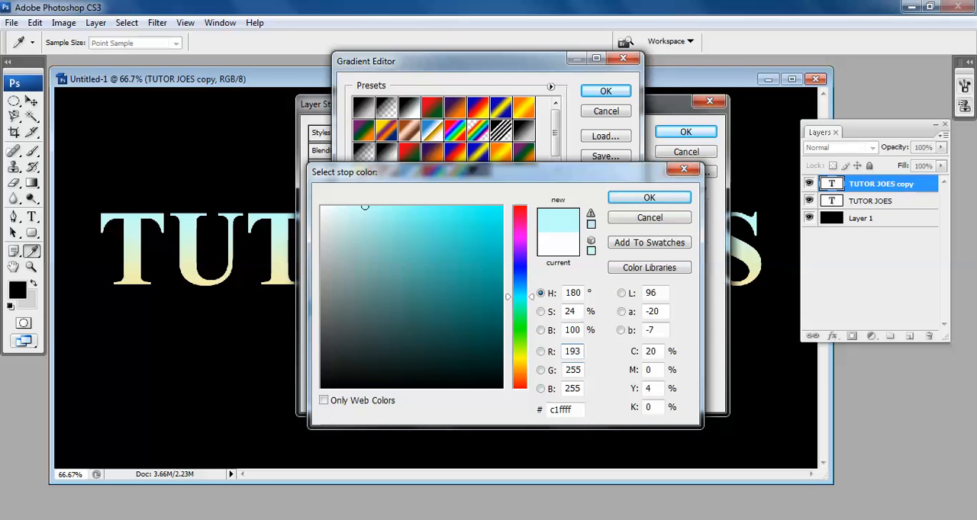
key(Tab)
text(172)
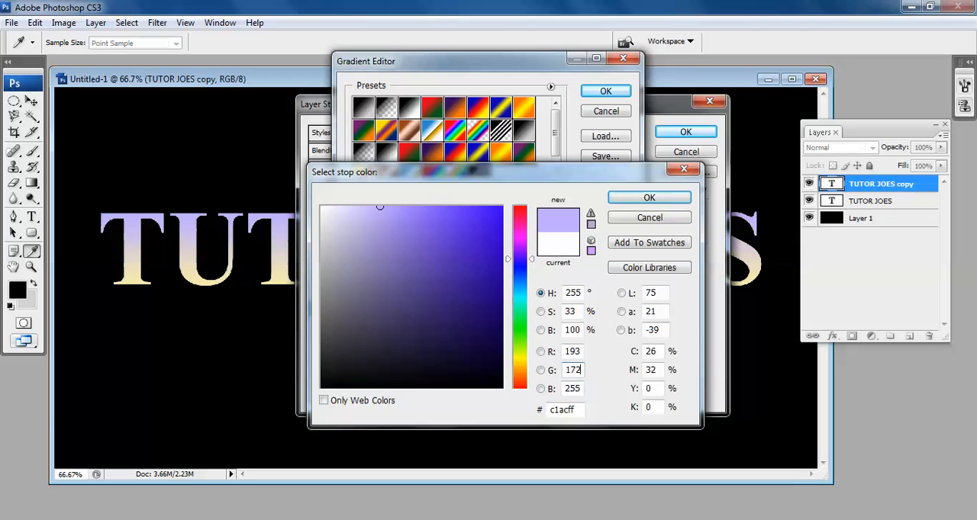
key(Tab)
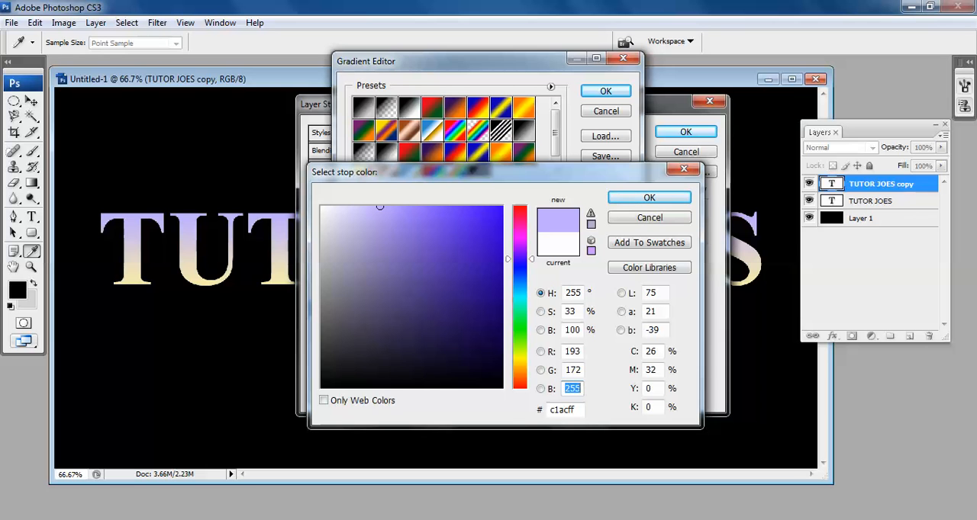
text(81)
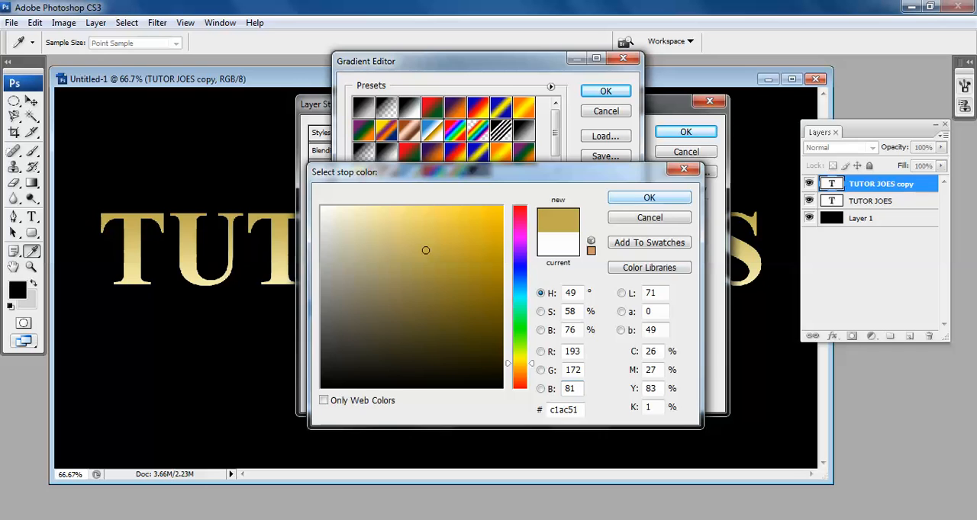
key(Return)
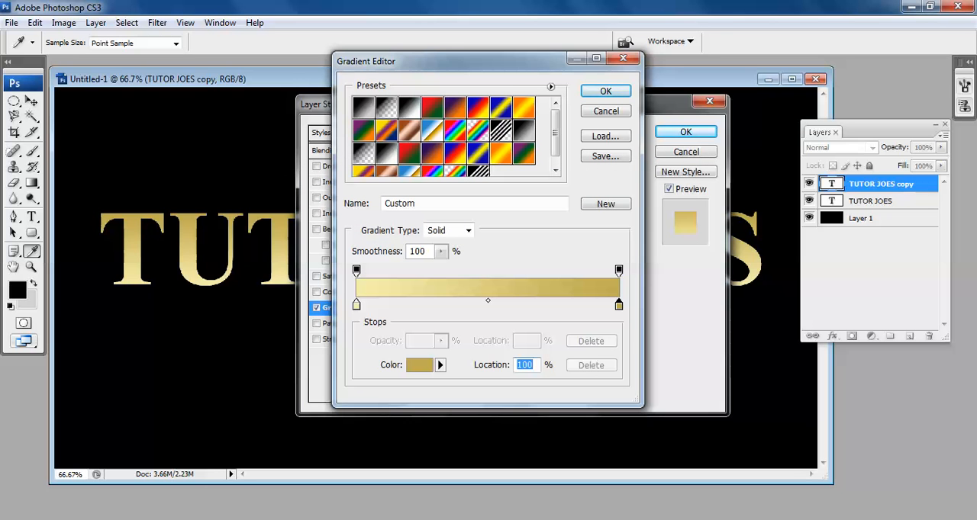
Name the gradient "GOLD COLOR", save it as a new preset, and accept it for the overlay.
drag(418, 203, 383, 203)
drag(555, 133, 556, 141)
click(417, 204)
double_click(417, 204)
text(GO)
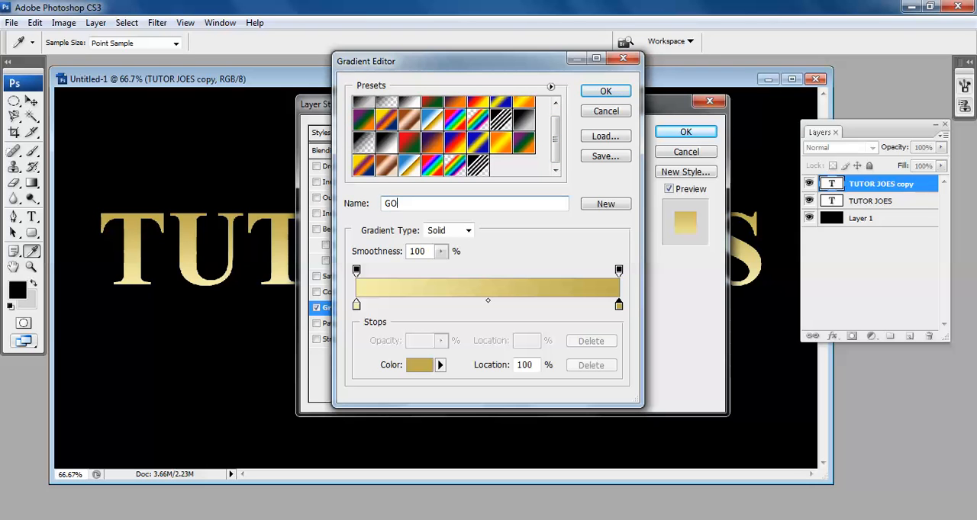
text(LD COLOR)
click(606, 204)
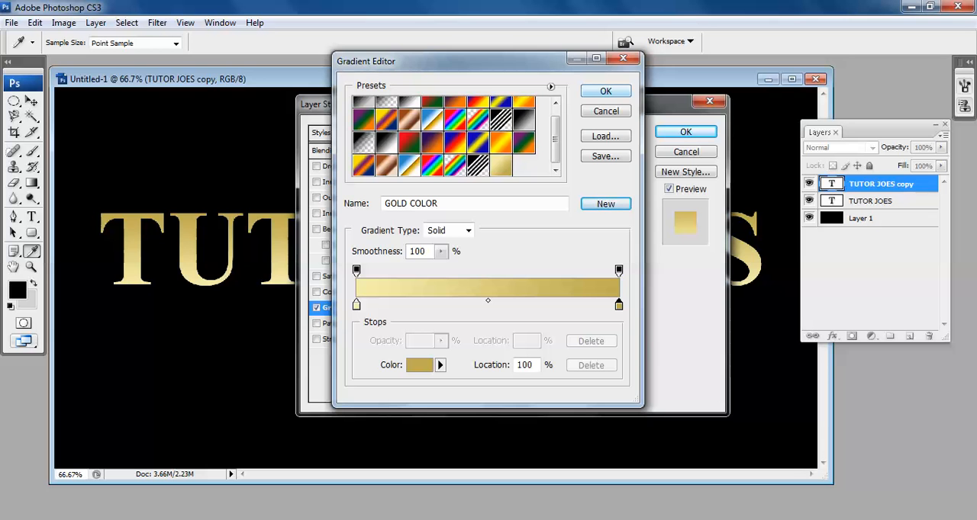
click(606, 91)
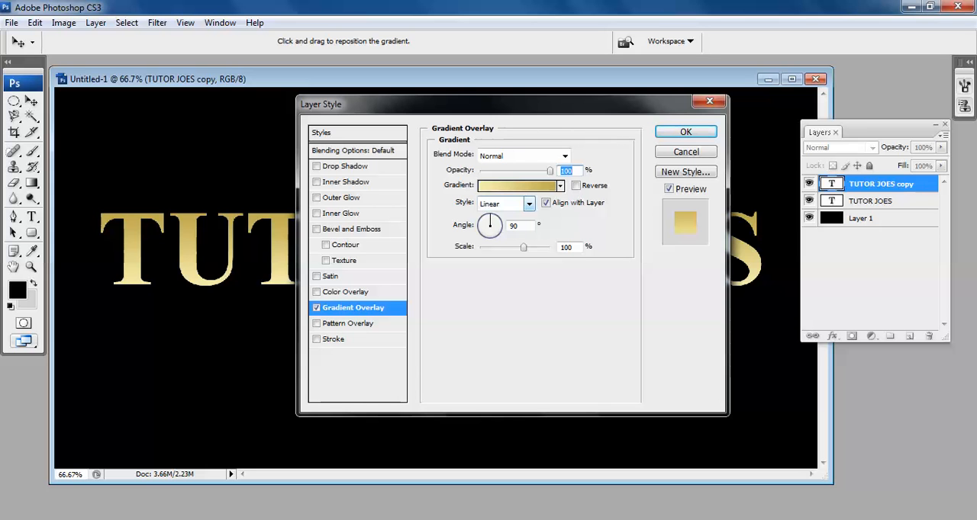
Set the Gradient Overlay style to Reflected and apply the layer style.
click(528, 204)
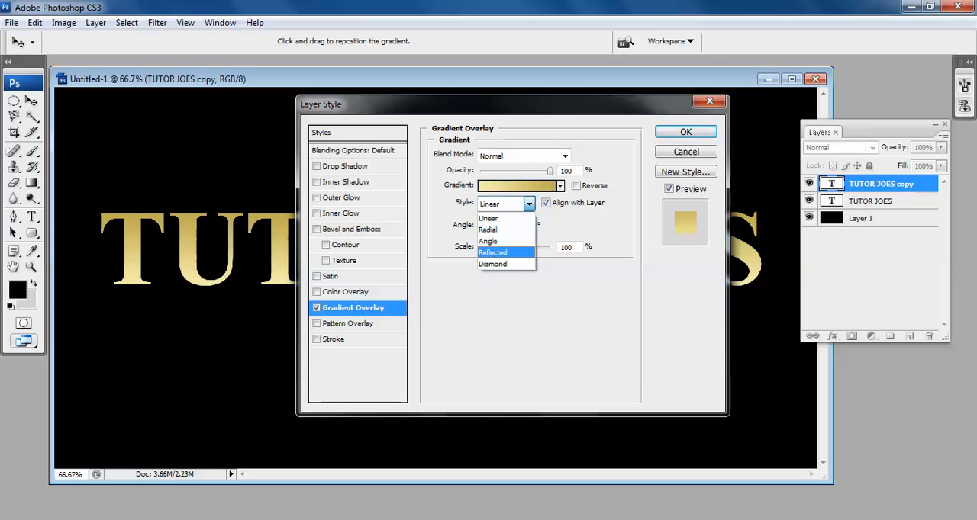
click(492, 253)
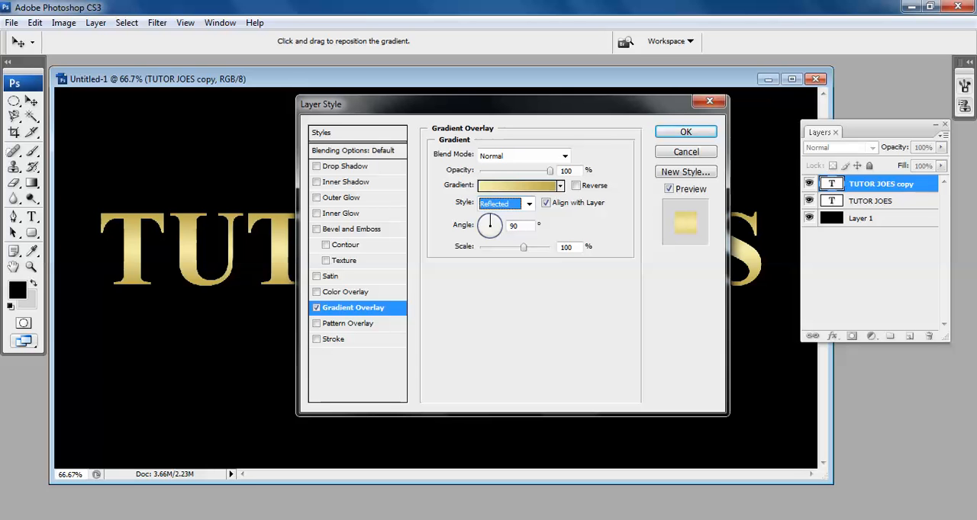
key(Return)
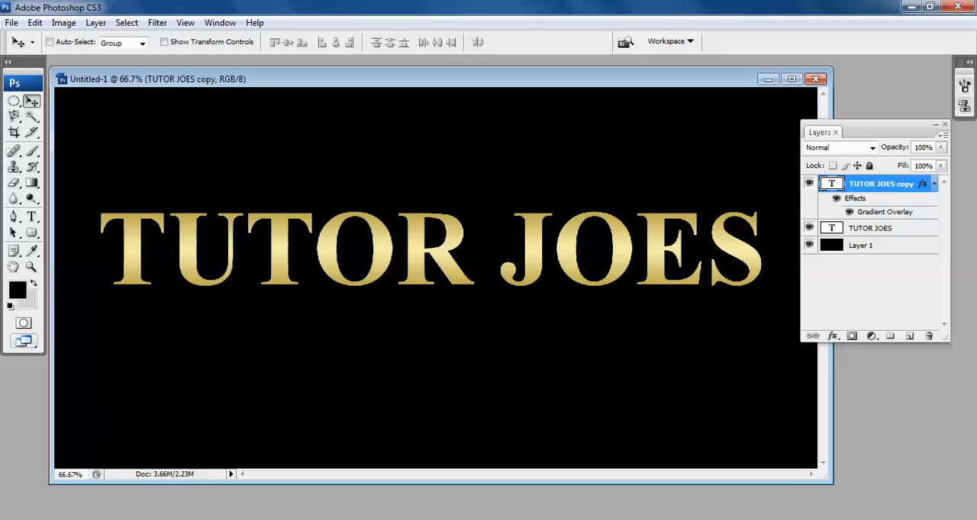
Add a Bevel and Emboss effect to the TUTOR JOES copy layer with Inner Bevel style and Chisel Hard technique.
right_click(872, 184)
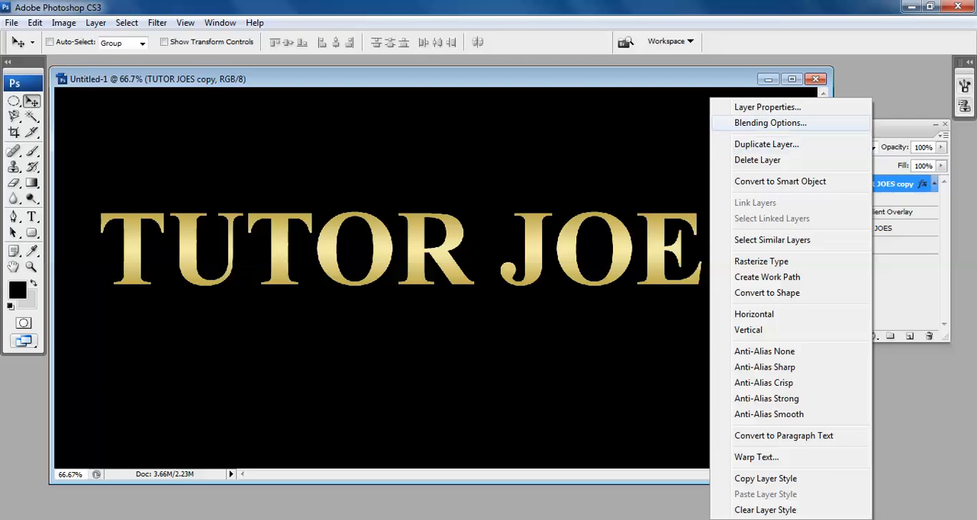
click(770, 122)
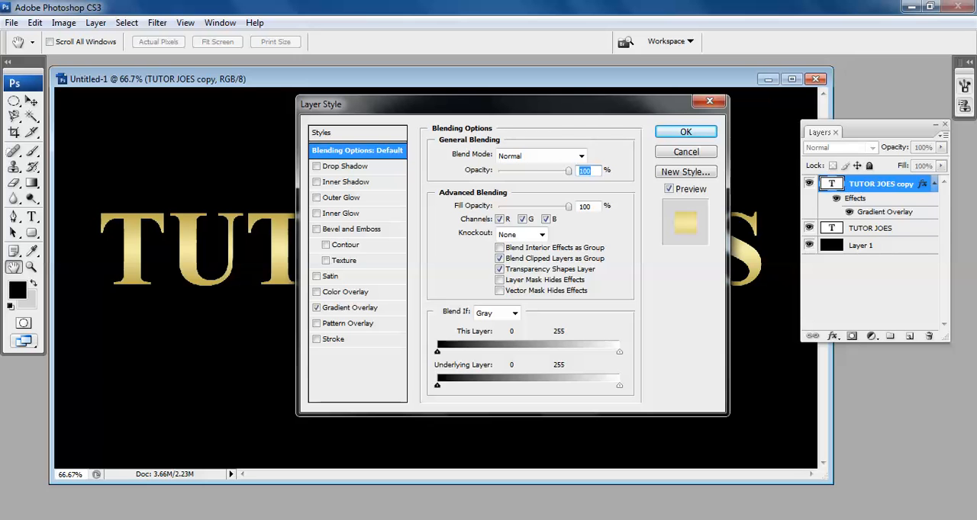
click(351, 229)
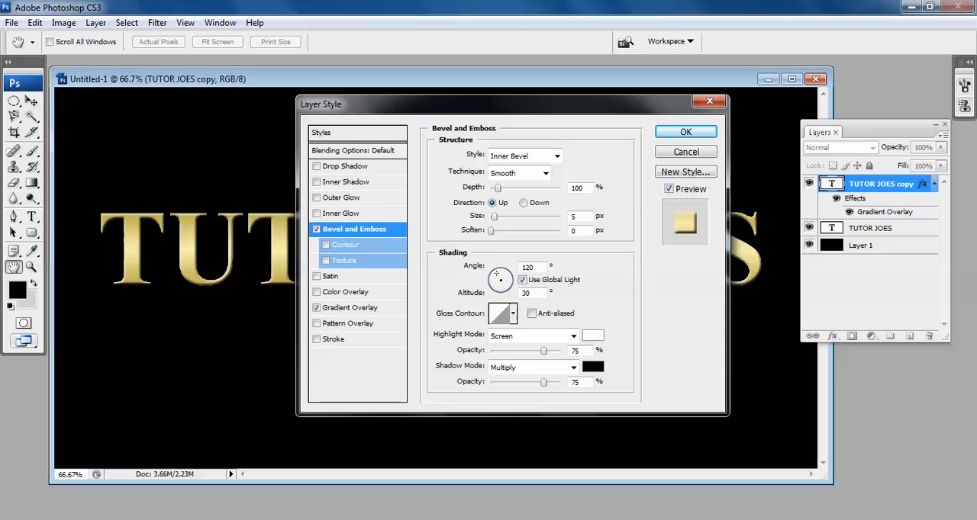
click(556, 156)
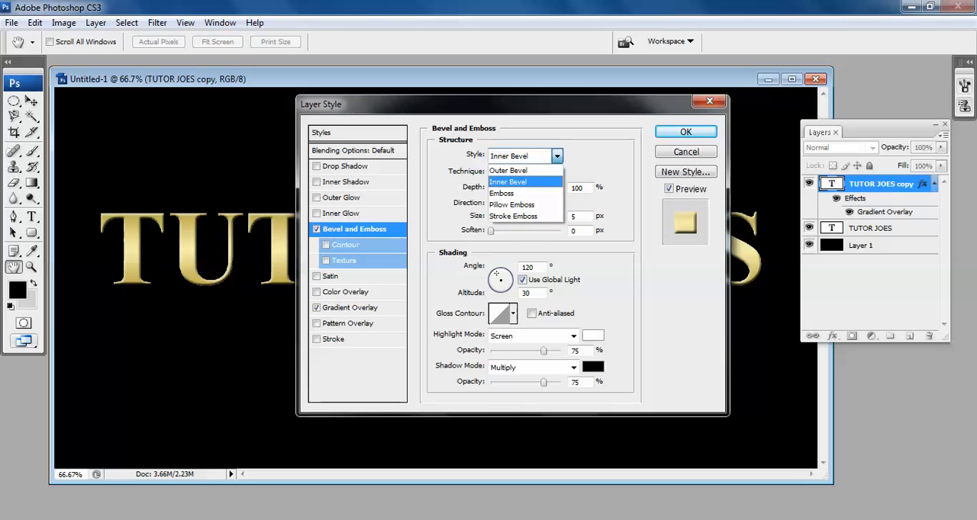
click(519, 182)
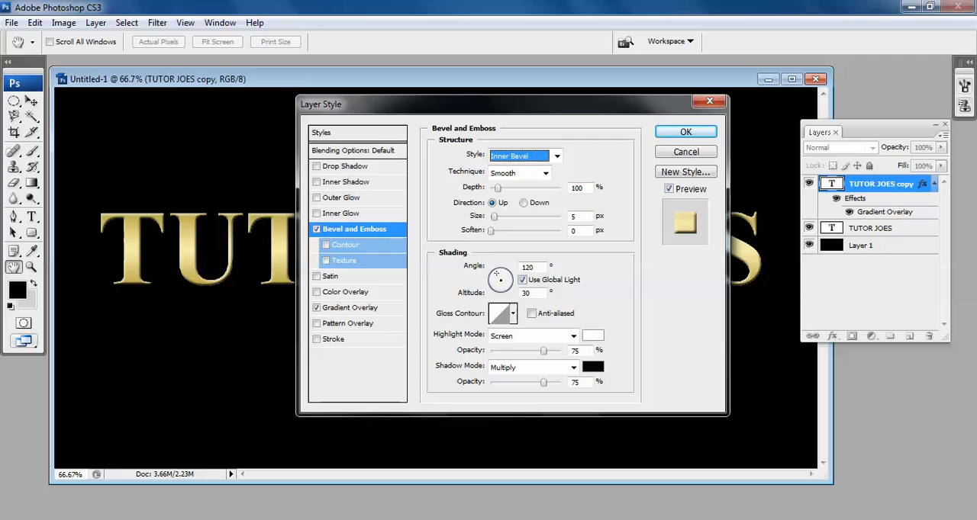
click(545, 173)
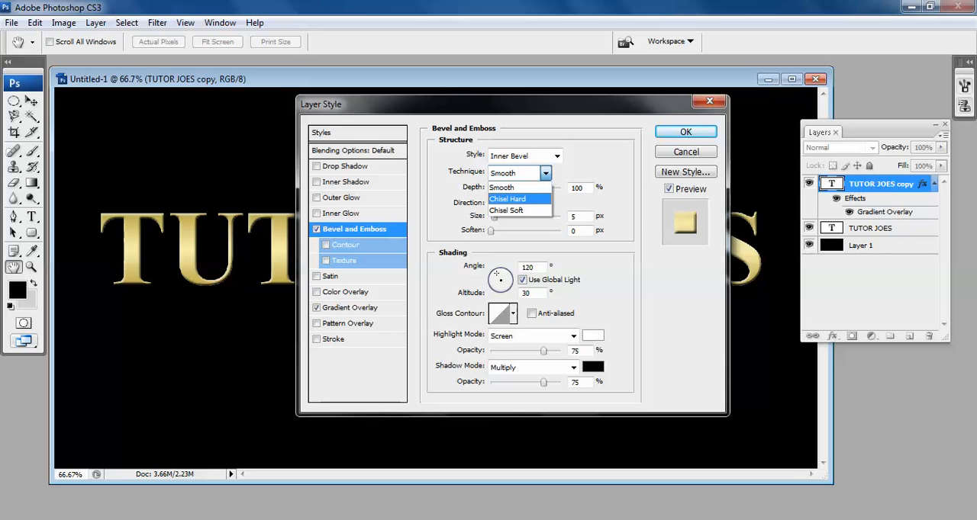
click(508, 198)
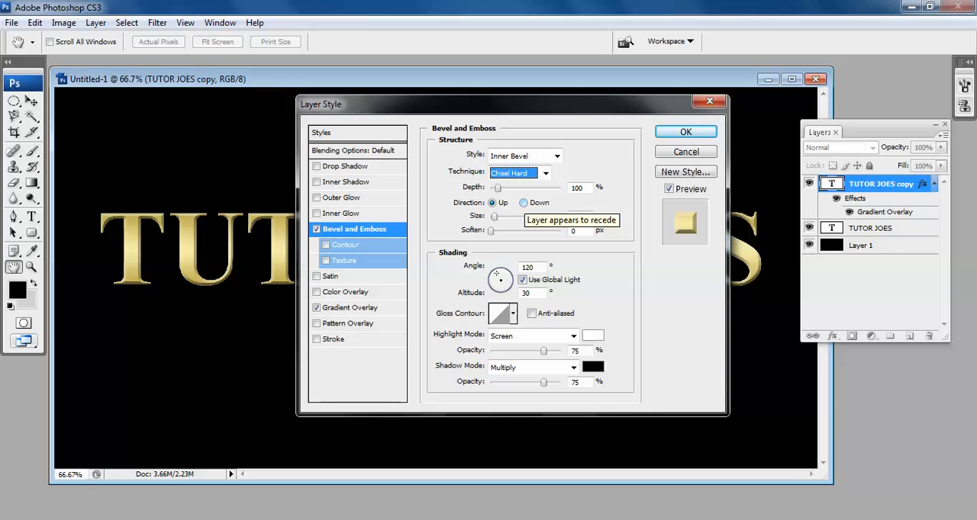
Change the bevel's gloss contour to the preset with two tall, narrow peaks.
key(Tab)
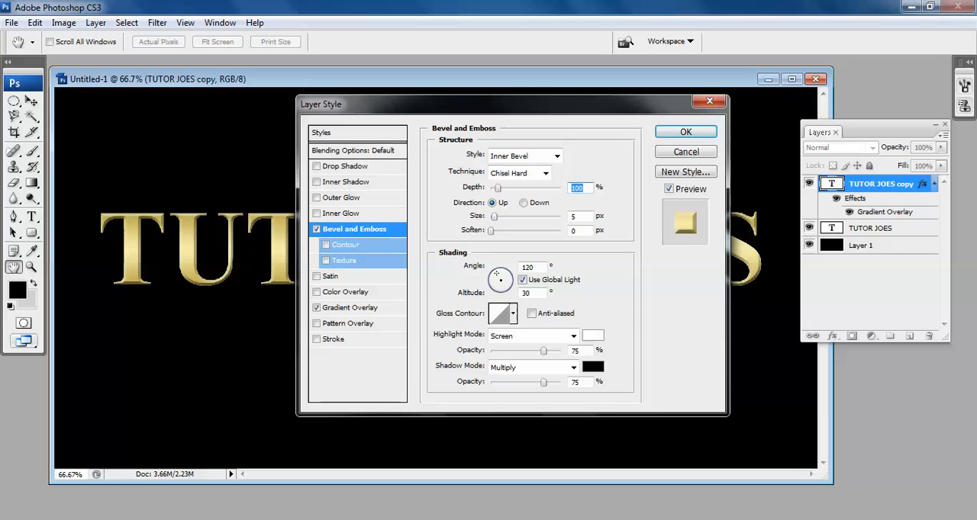
click(513, 314)
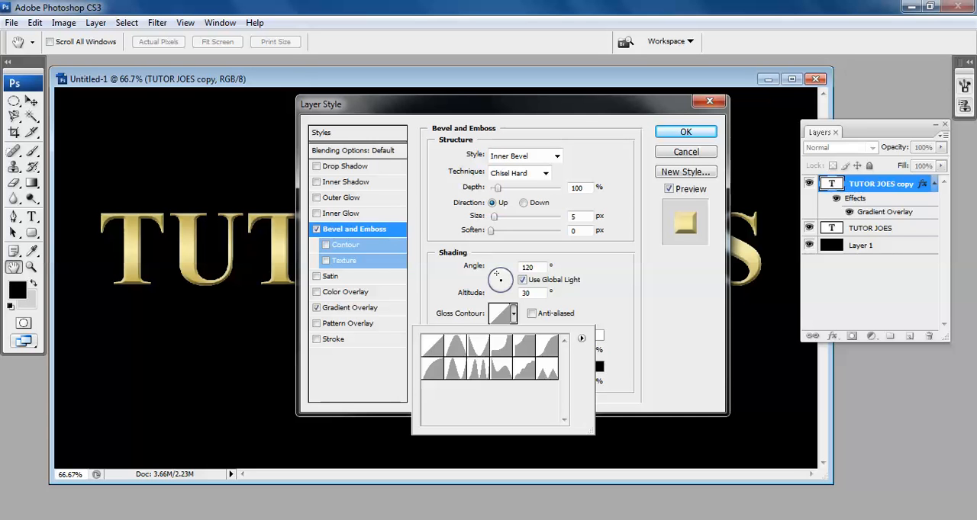
click(478, 368)
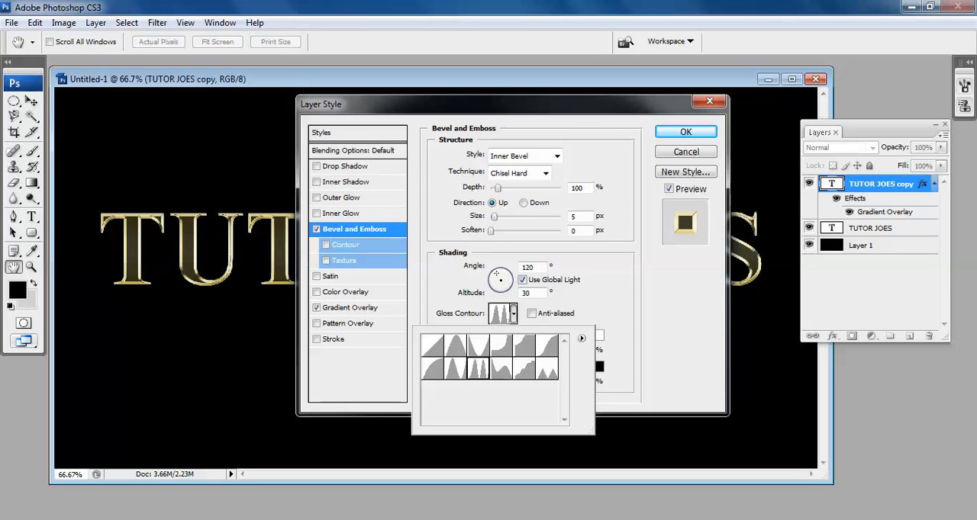
key(Return)
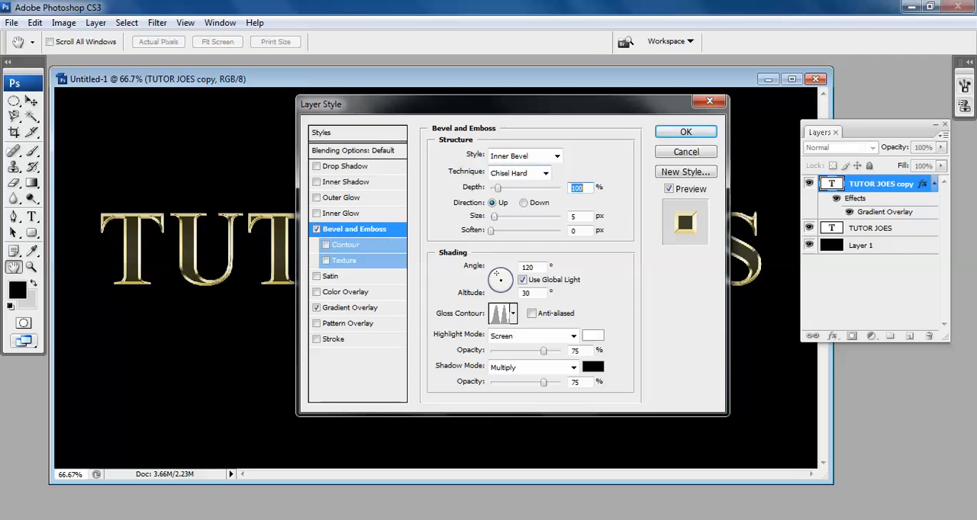
Set the bevel's size to 46 px and depth to 170%, and enable its Contour option.
key(Tab)
text(46)
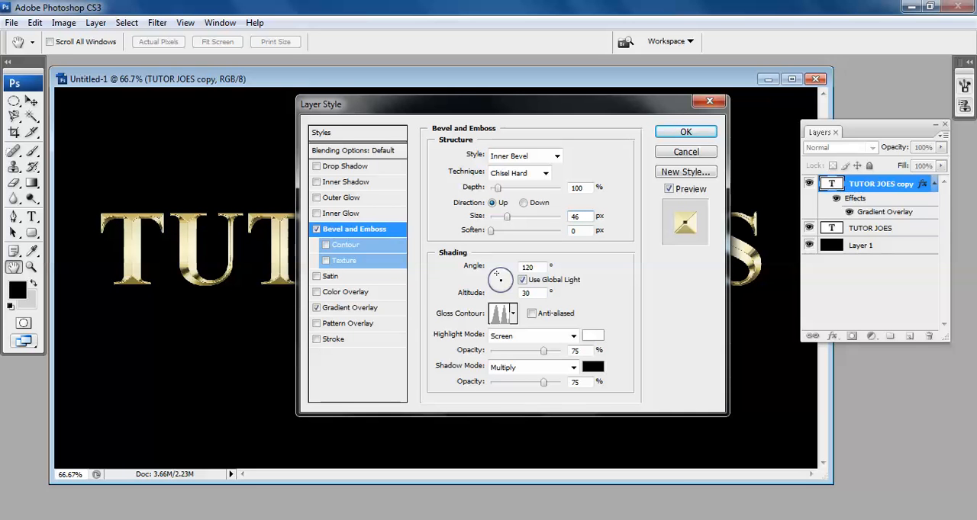
key(shift+Tab)
text(170)
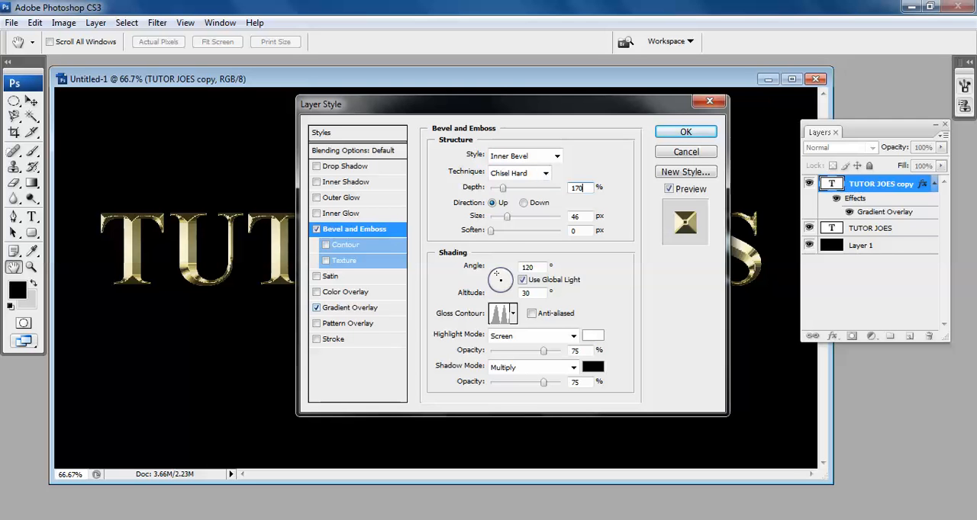
click(326, 245)
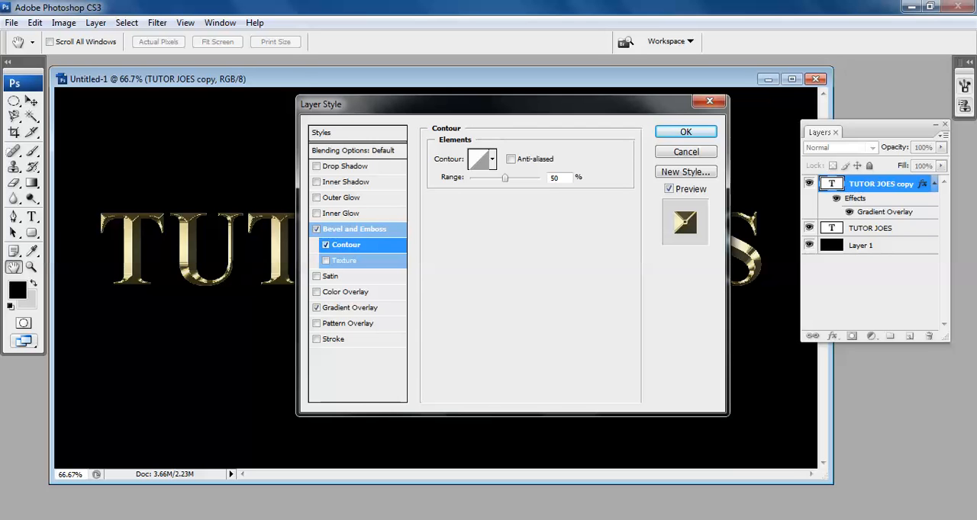
double_click(555, 178)
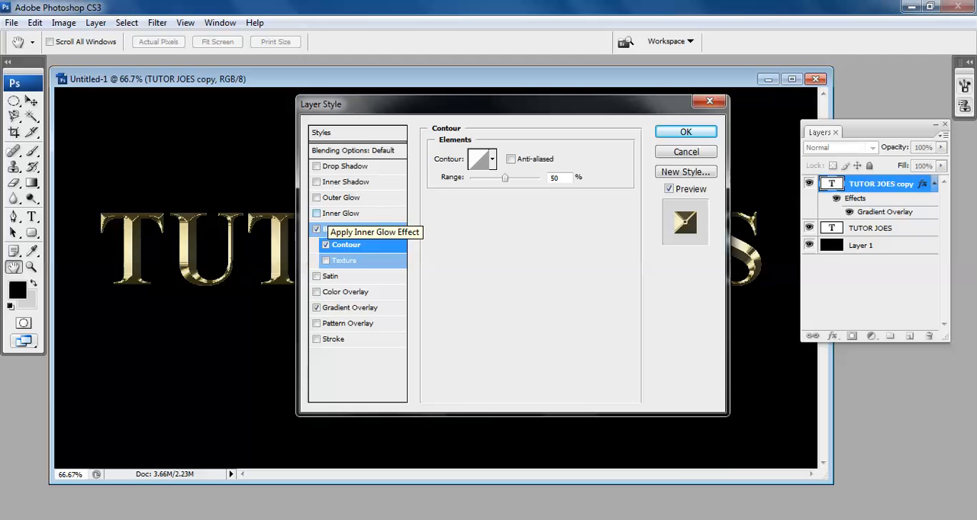
Add an Inner Glow effect with Multiply blend mode and 50% opacity.
click(318, 214)
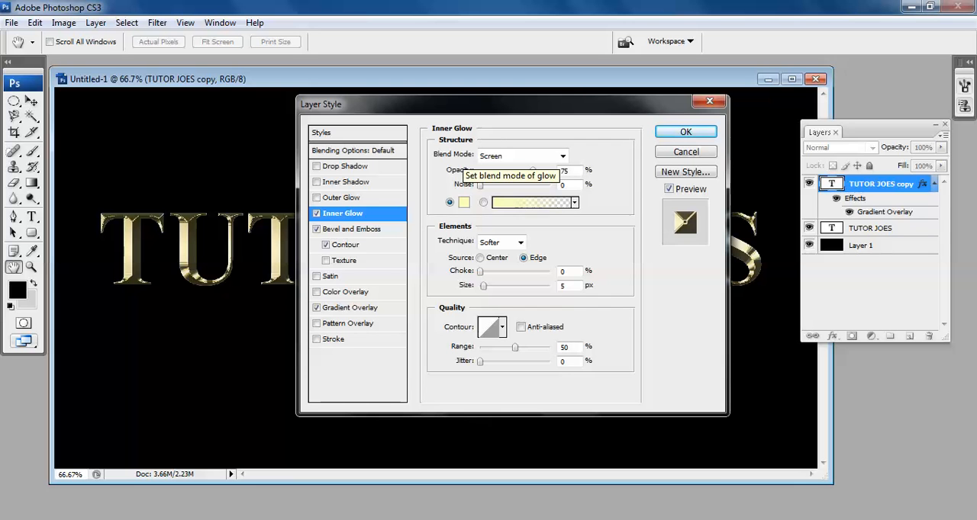
click(562, 156)
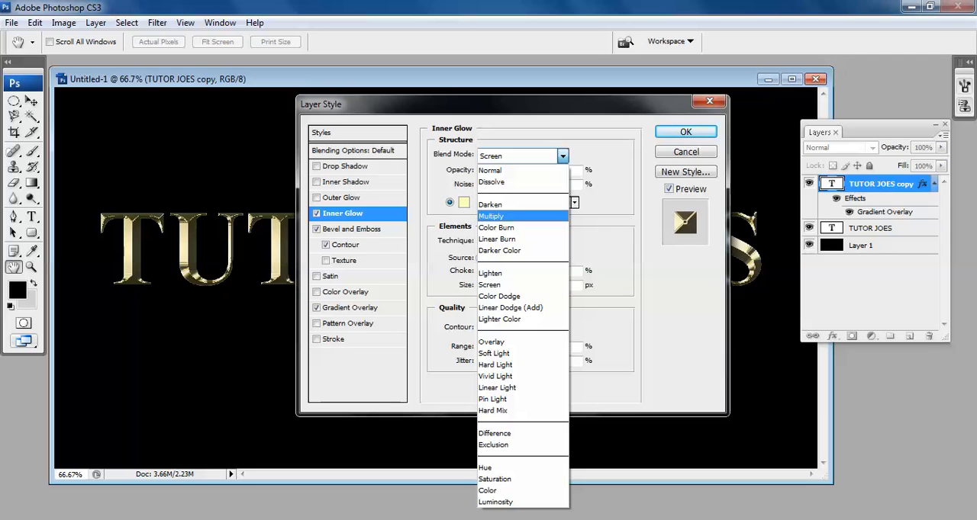
click(491, 216)
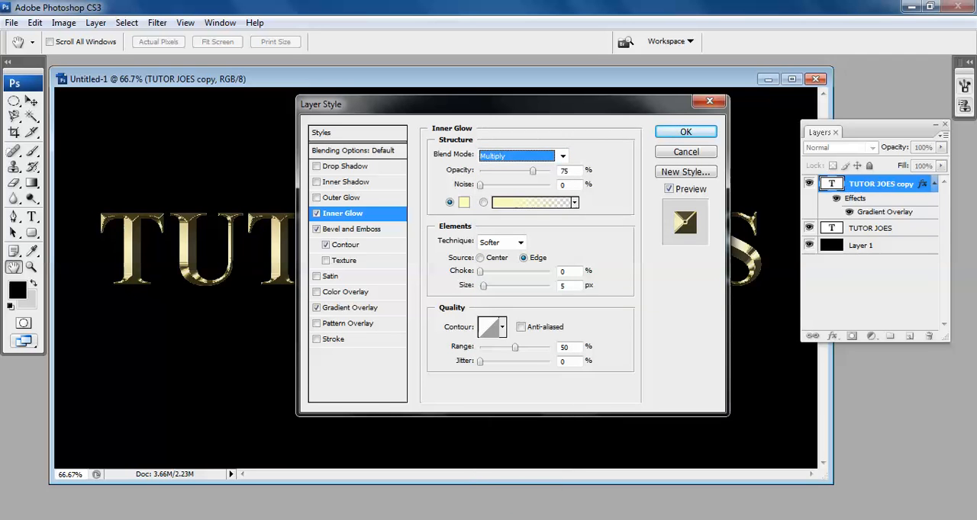
key(Tab)
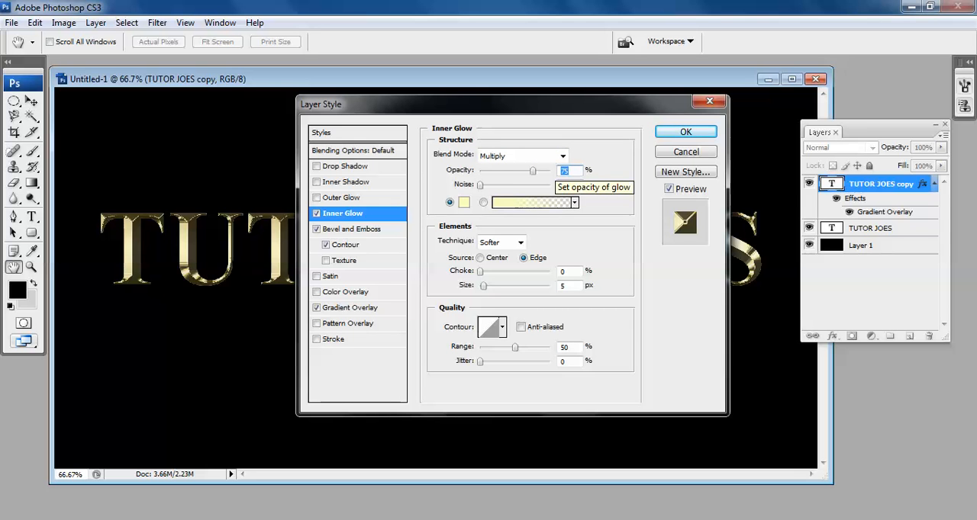
text(50)
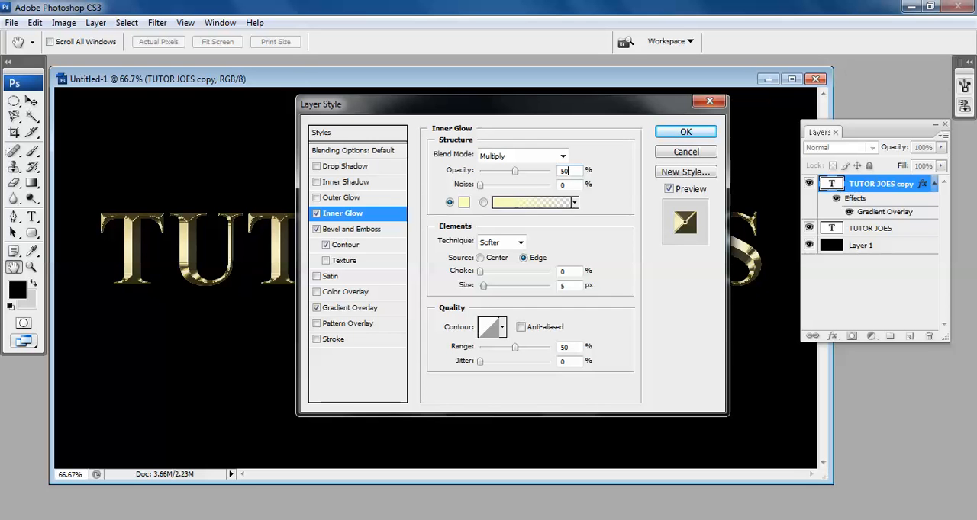
Set the Inner Glow color to orange with RGB values 232, 128, 31.
click(463, 202)
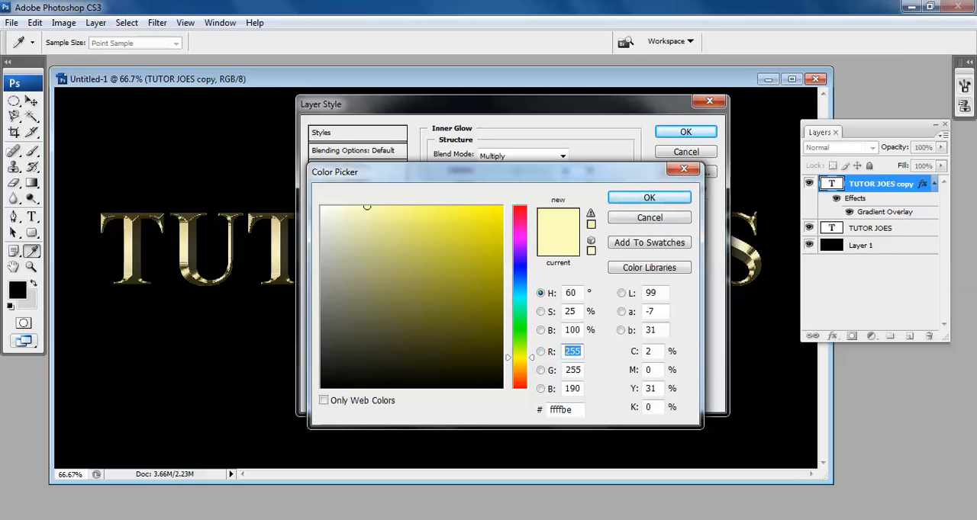
double_click(572, 389)
double_click(573, 370)
key(shift+Tab)
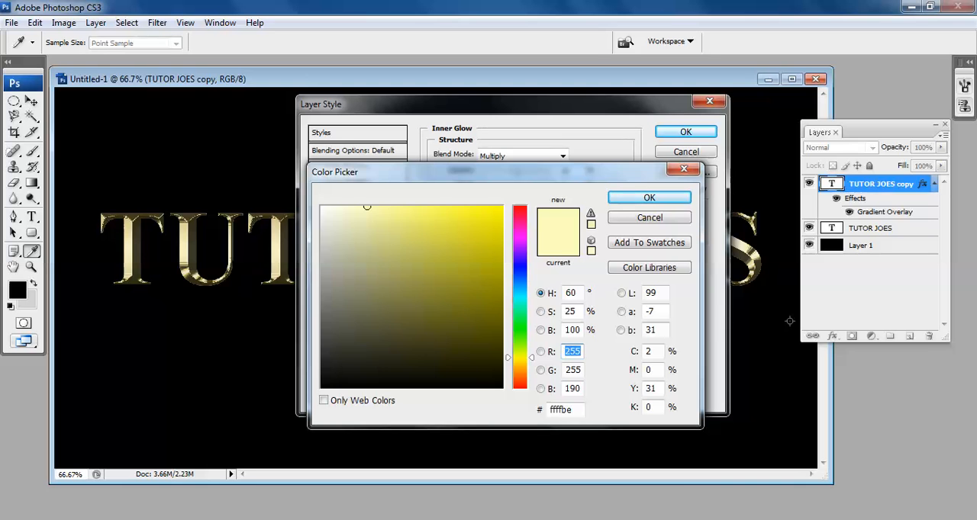
text(232)
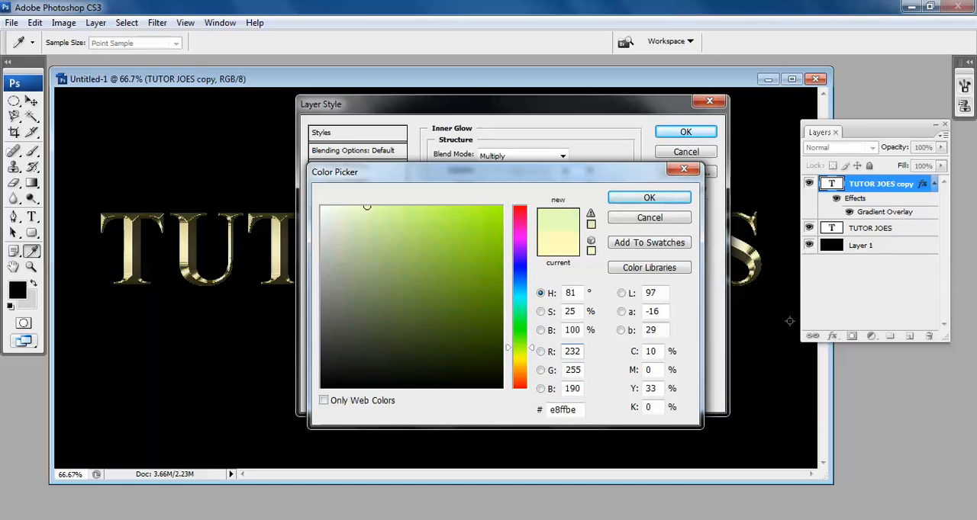
key(Tab)
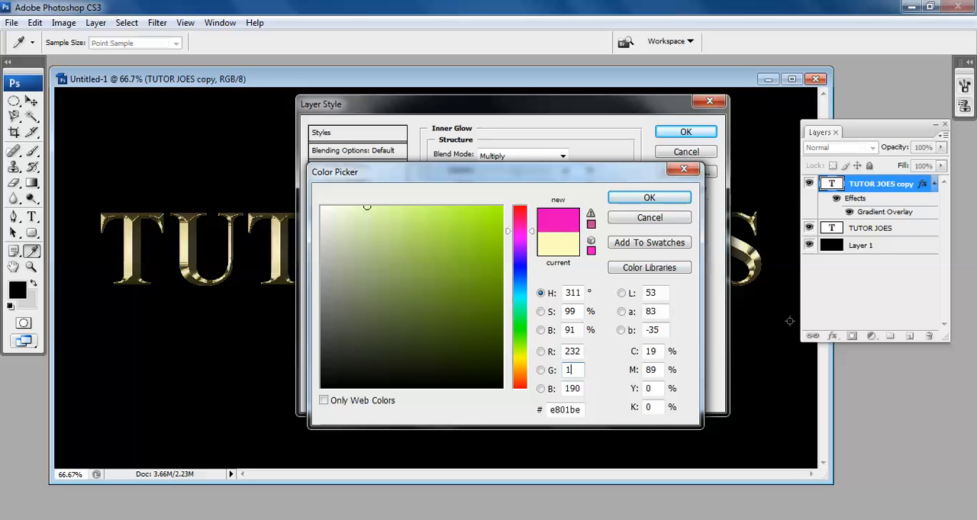
text(128)
key(Tab)
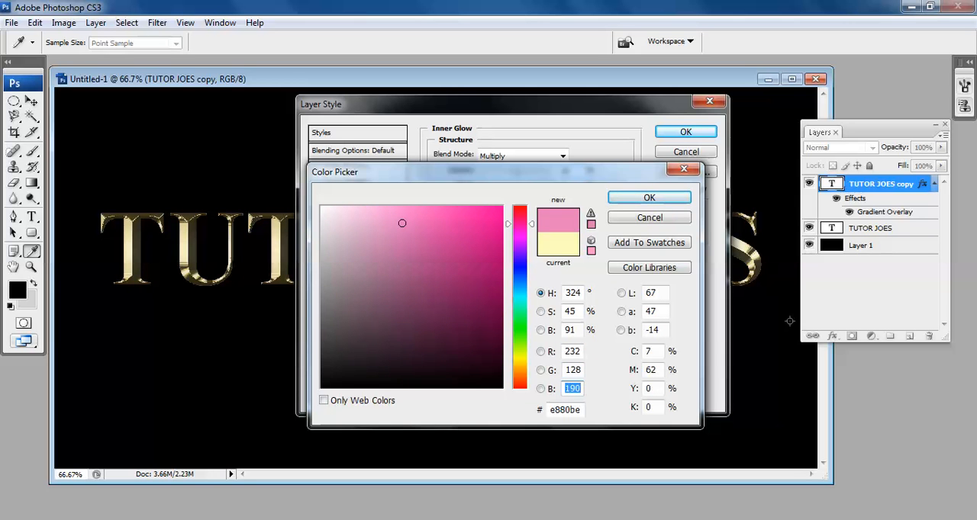
text(31)
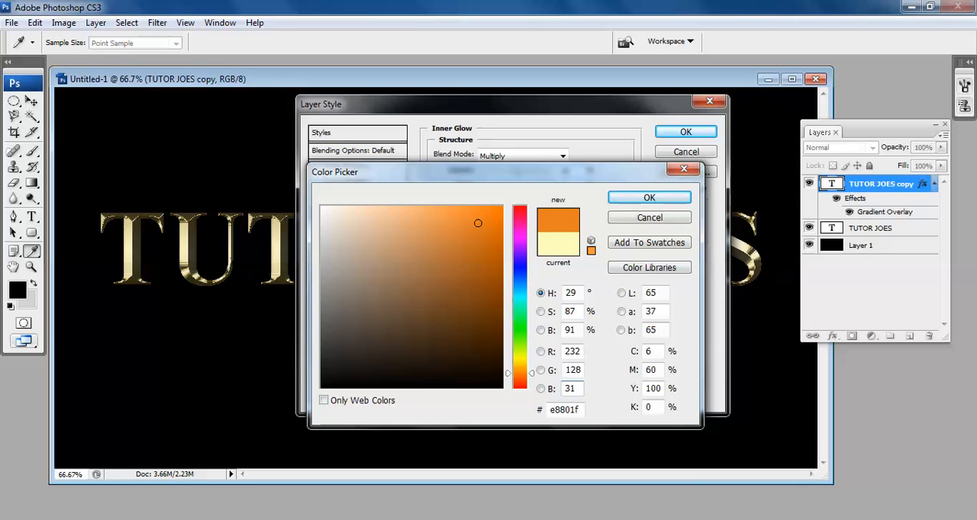
key(Return)
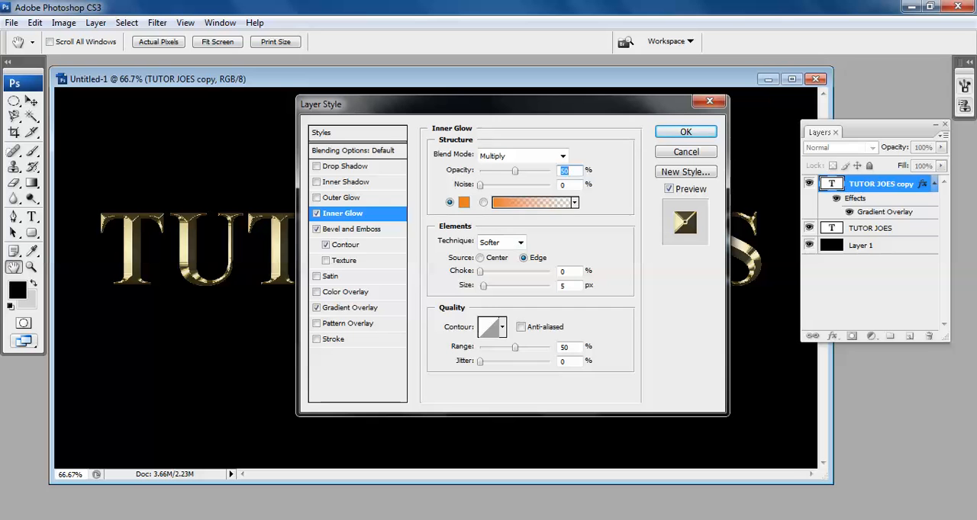
Set the Inner Glow size to 75 px with Center as its source, and apply the layer style.
double_click(564, 286)
text(75)
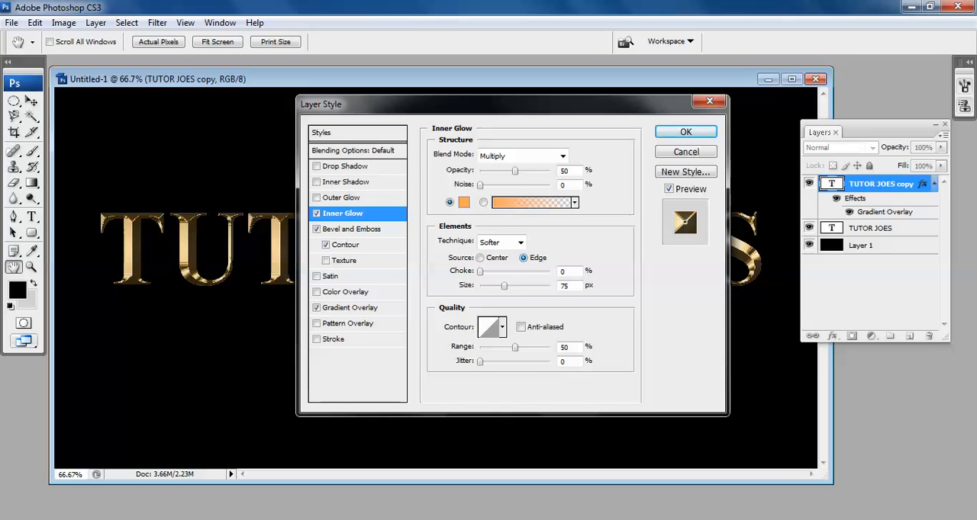
click(480, 258)
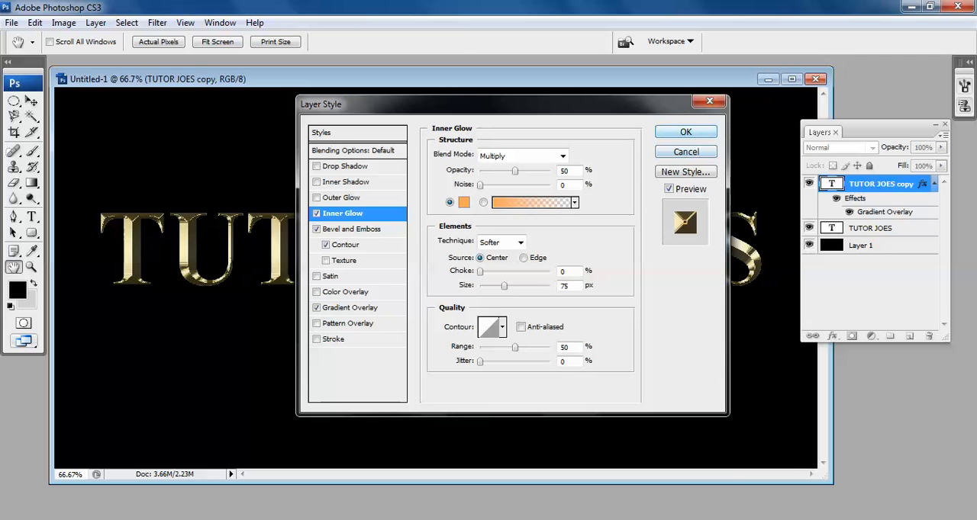
key(Return)
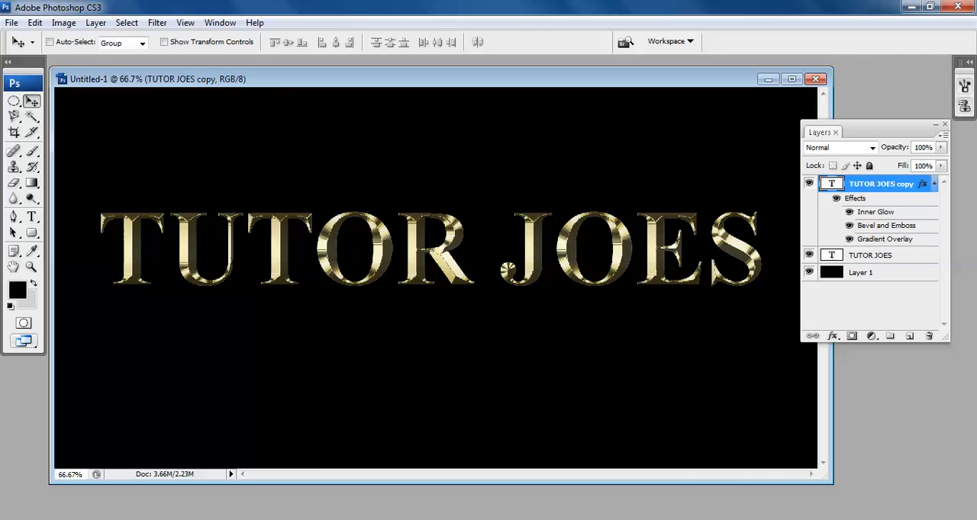
Collapse the copy layer's effects list and add an 8 px Stroke effect to the original TUTOR JOES layer.
click(934, 184)
click(872, 201)
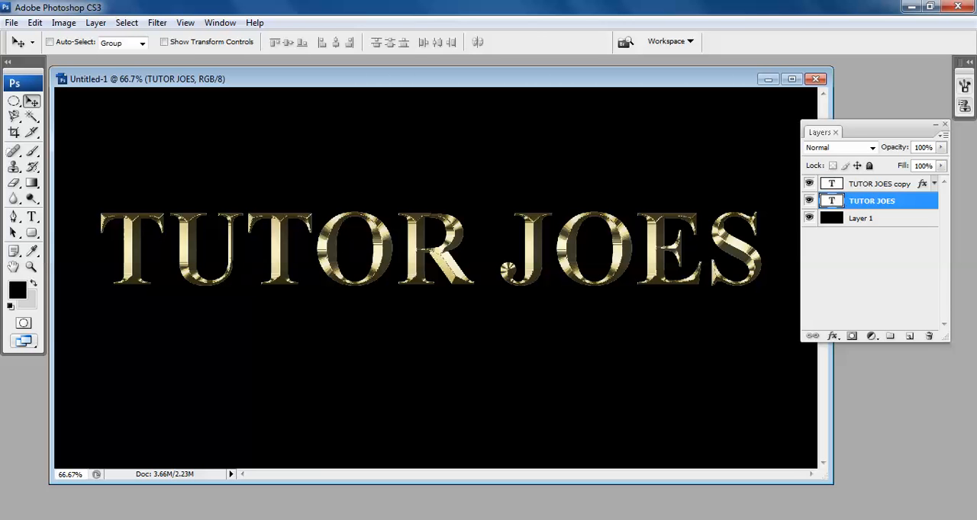
right_click(872, 201)
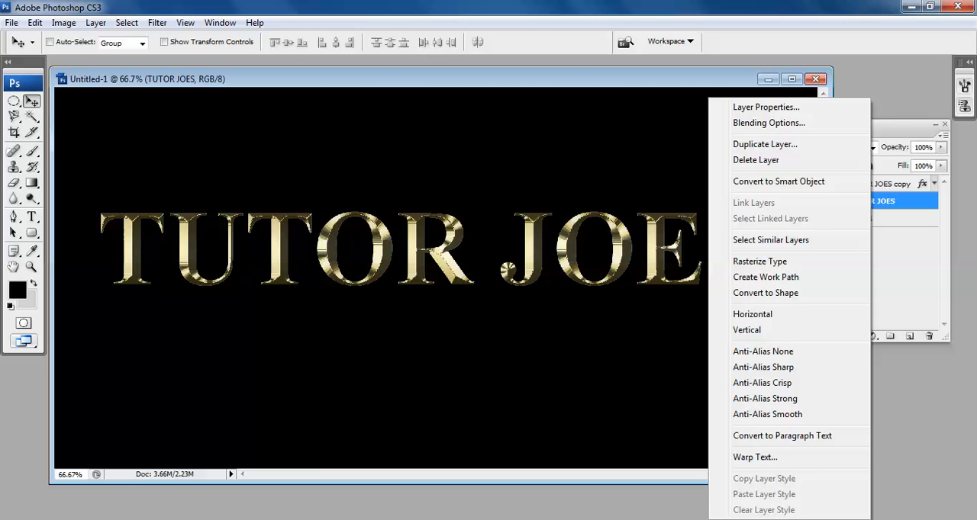
click(768, 123)
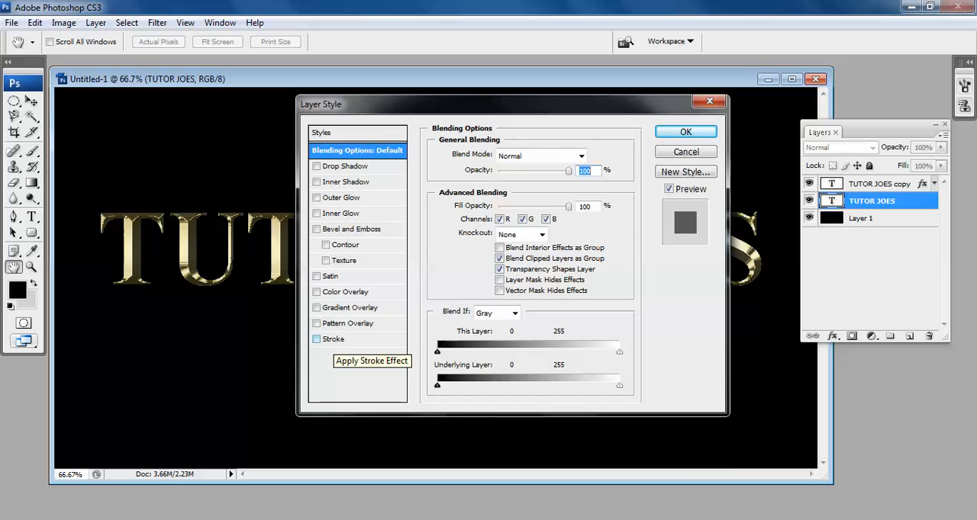
click(317, 339)
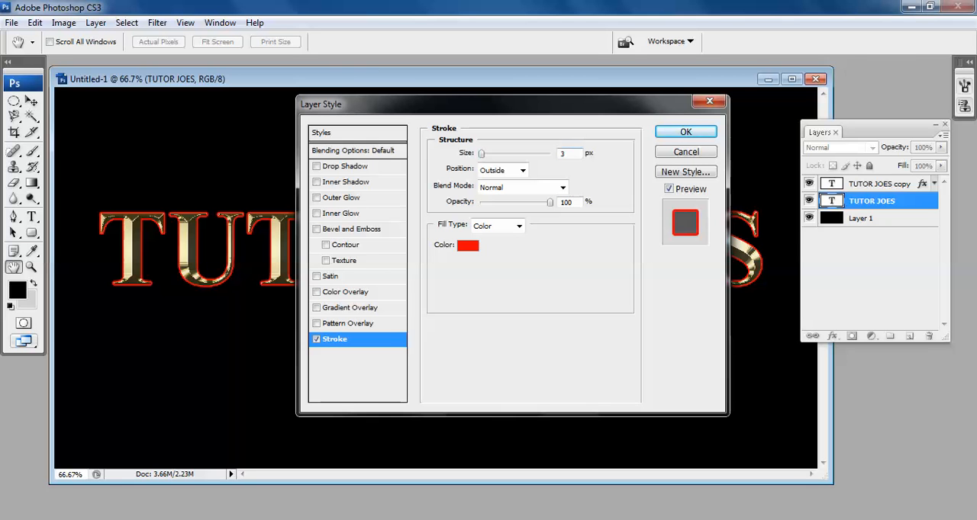
double_click(563, 154)
text(8)
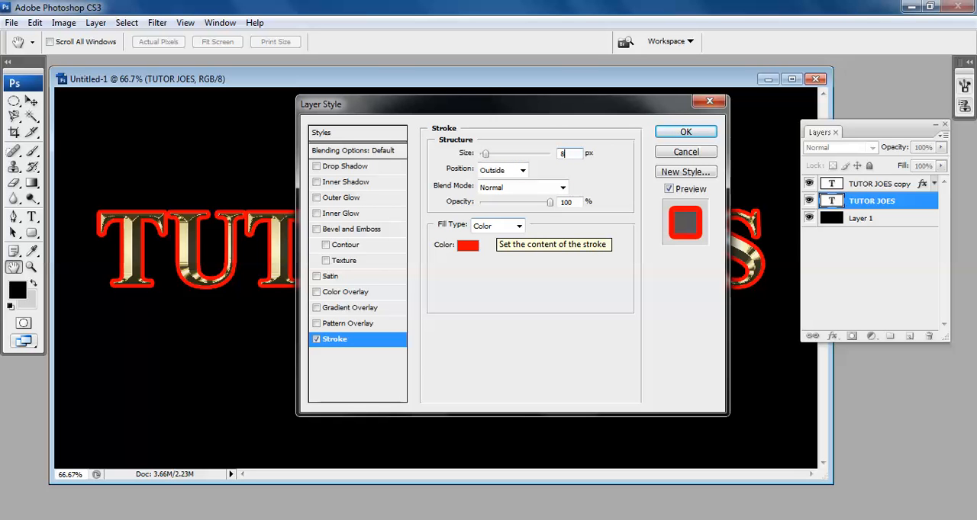
Change the stroke's fill type to Gradient and choose the pale gold preset at the end of the gradient presets.
click(497, 226)
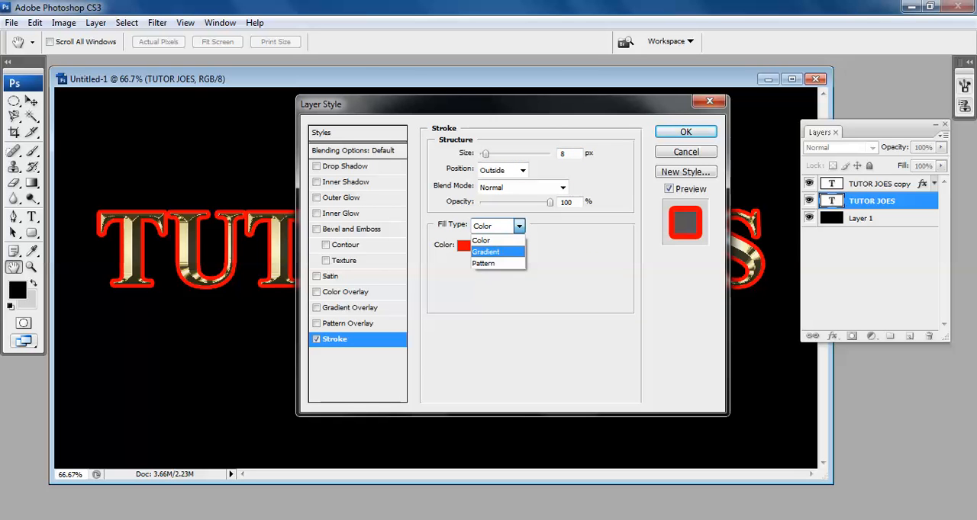
click(485, 251)
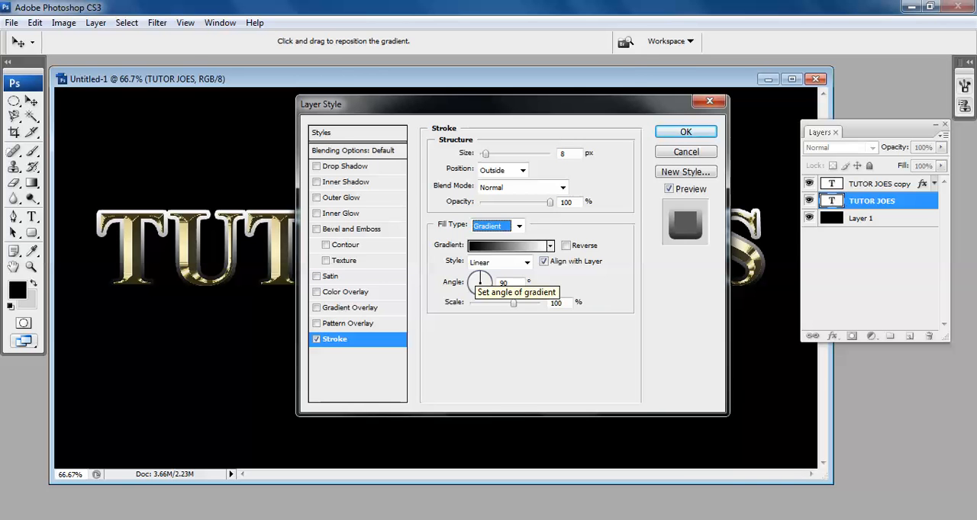
click(504, 245)
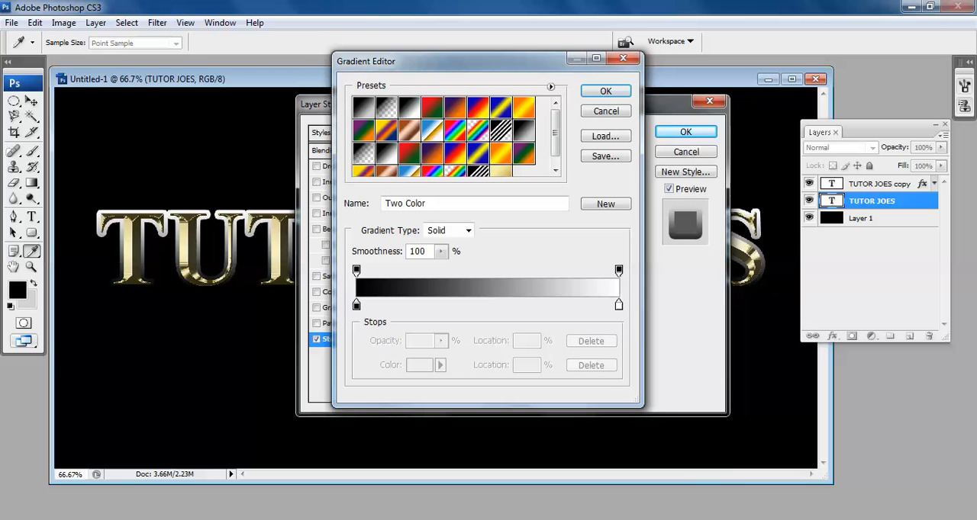
drag(556, 135, 555, 147)
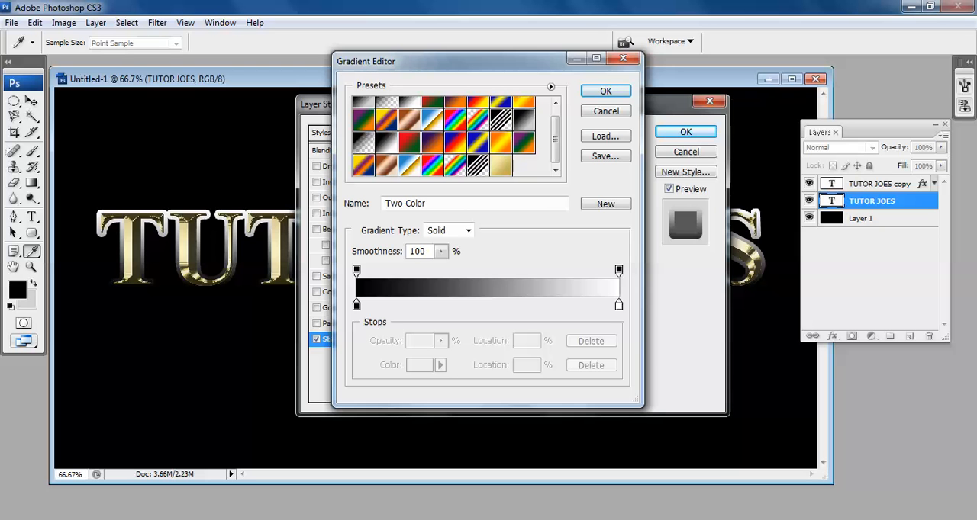
click(501, 166)
key(Return)
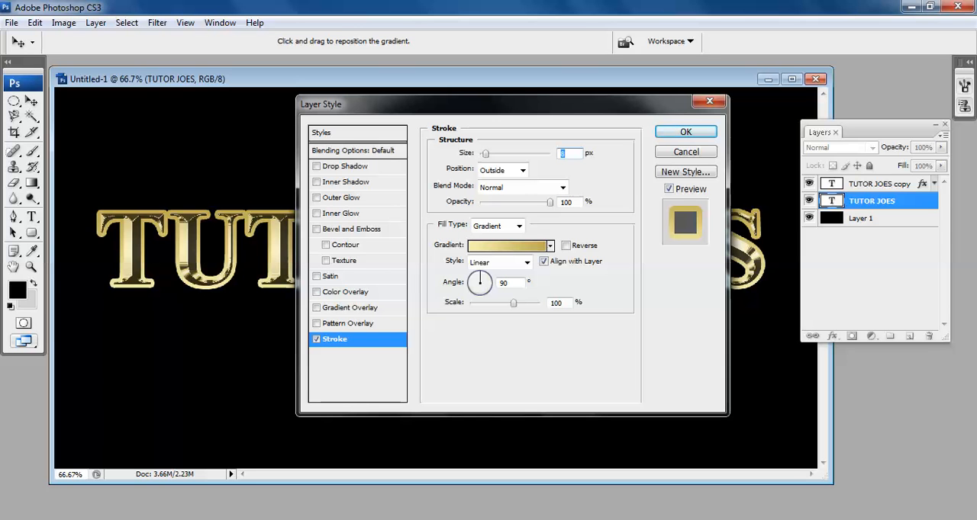
Set the stroke's gradient style to Reflected and its size to 5 px.
click(500, 262)
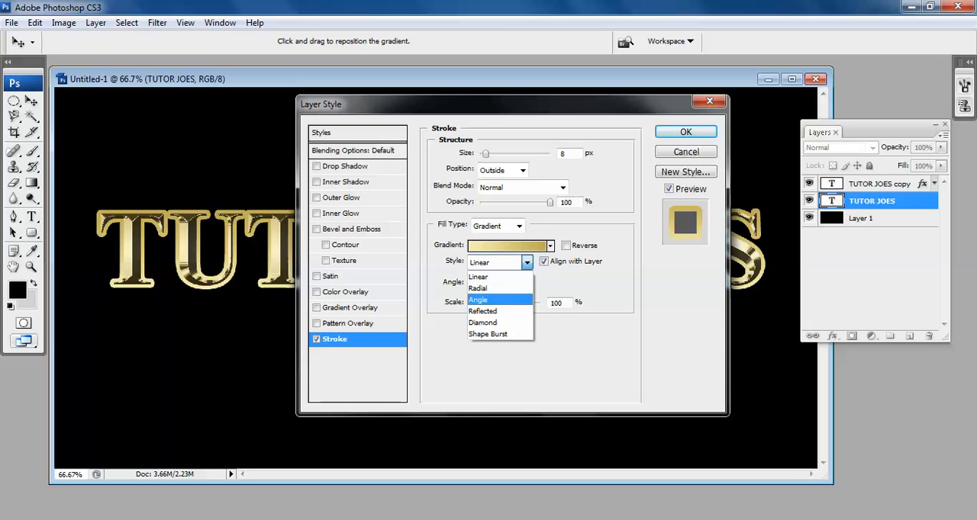
click(496, 311)
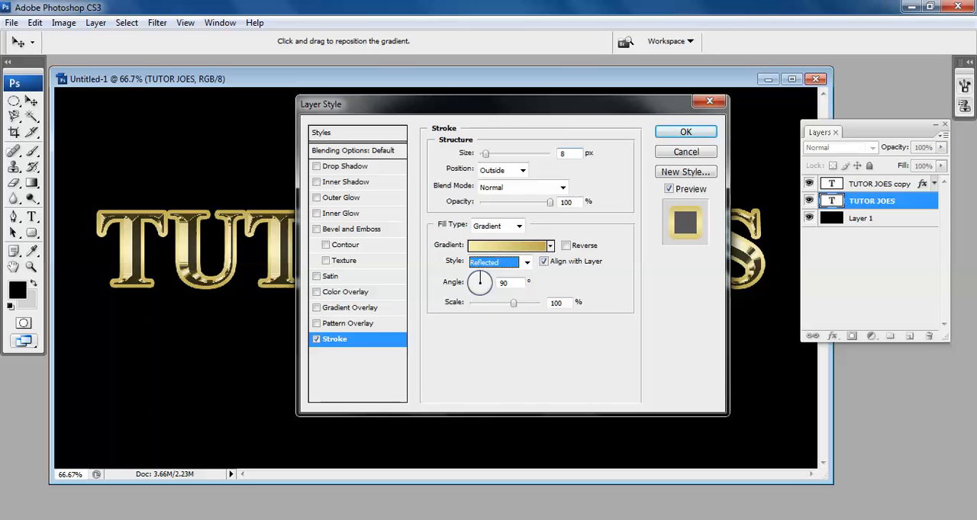
double_click(565, 153)
text(5)
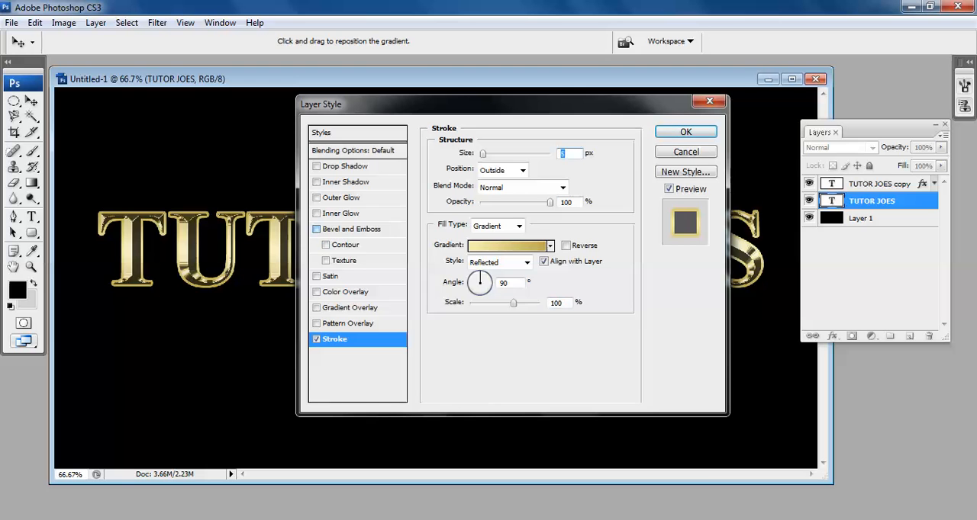
Add a Bevel and Emboss effect to the TUTOR JOES layer with the Stroke Emboss style.
click(354, 229)
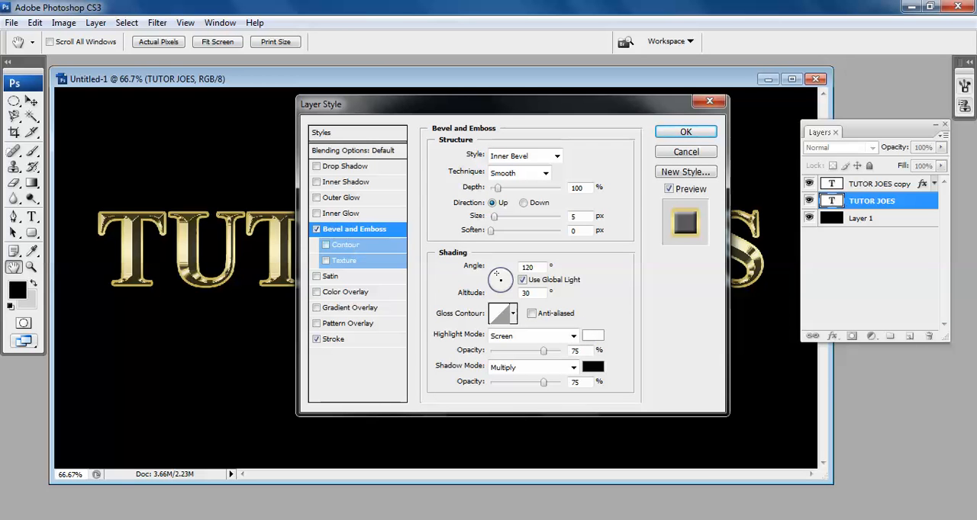
click(535, 155)
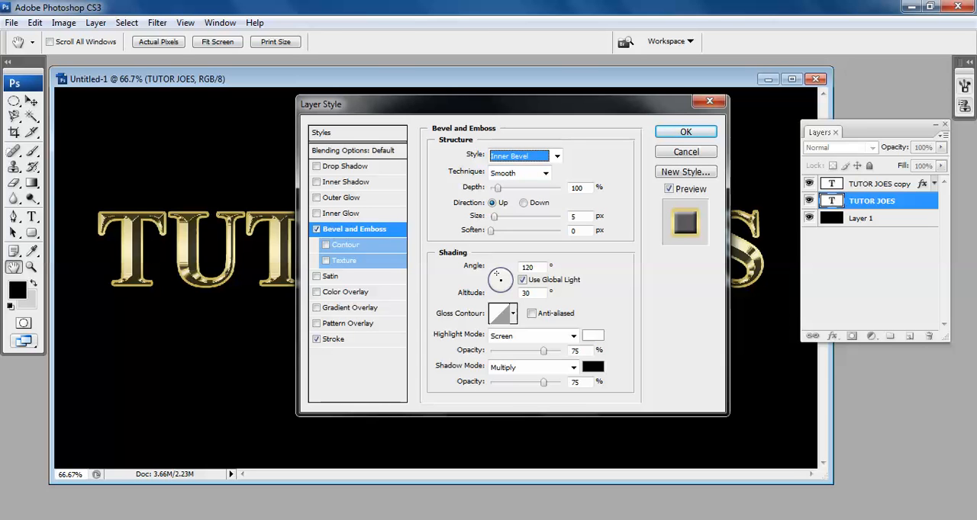
click(557, 156)
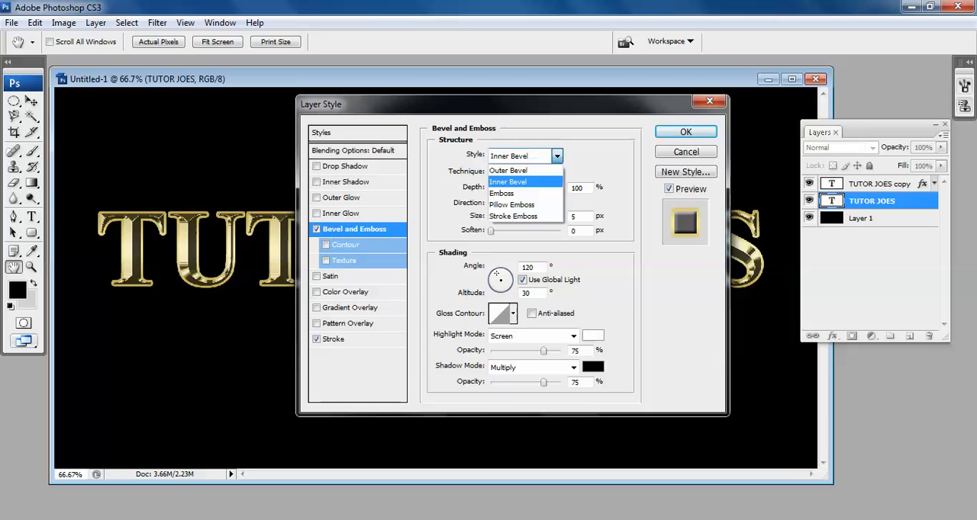
click(514, 217)
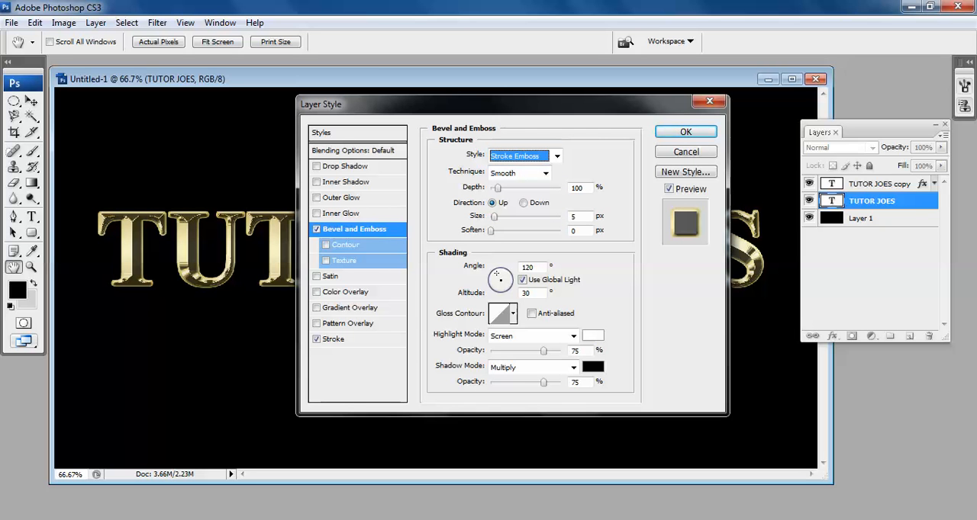
Try a stroke size of 8 px, and settle on 7 px.
click(334, 339)
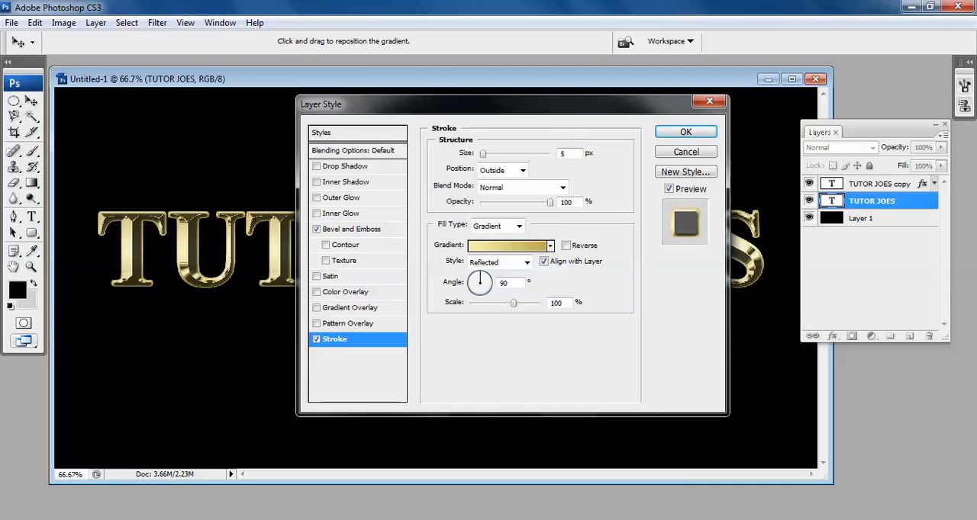
key(BackSpace)
text(8)
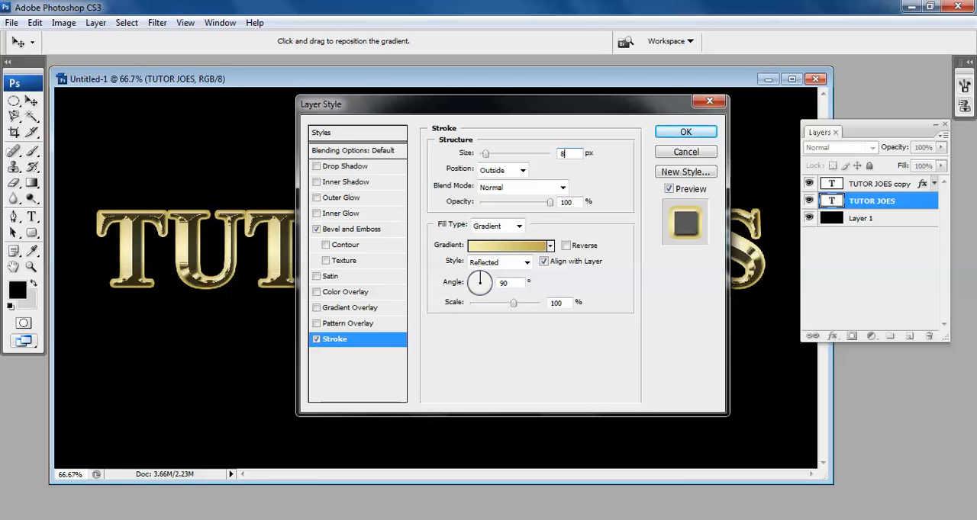
key(BackSpace)
text(7)
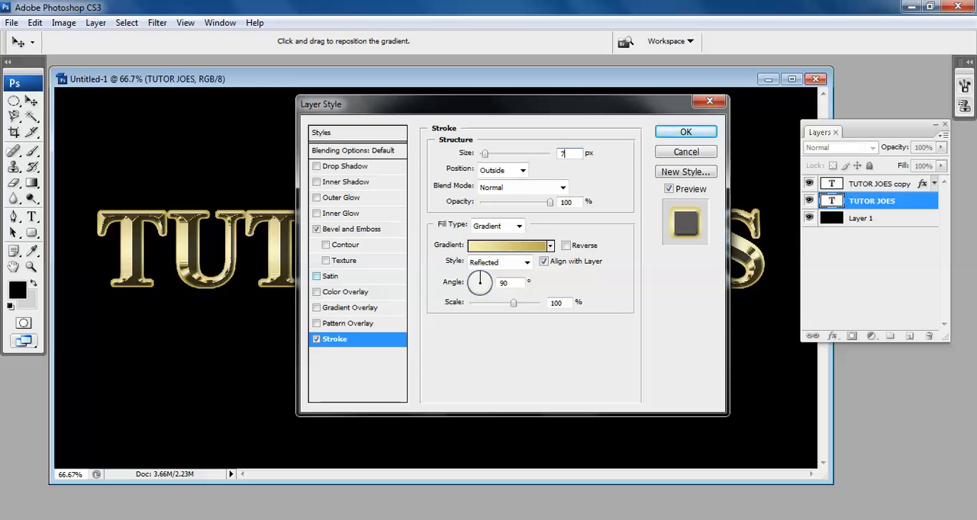
Set the stroke emboss technique to Chisel Hard and its size to 8 px.
click(316, 229)
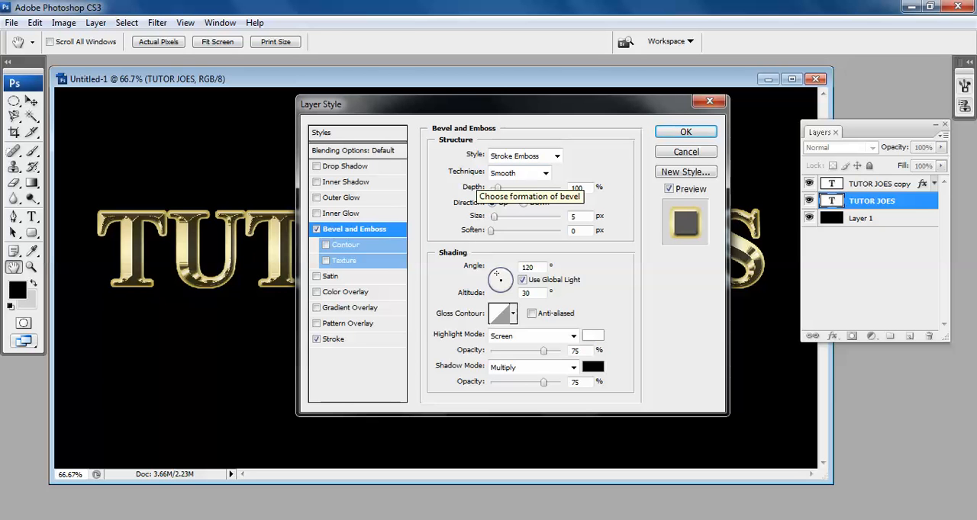
click(545, 174)
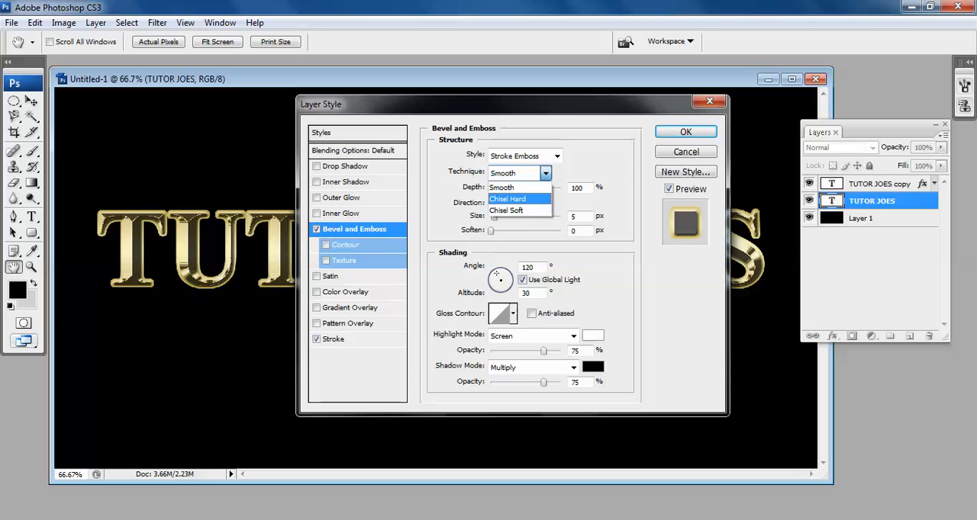
click(544, 174)
click(545, 173)
key(Return)
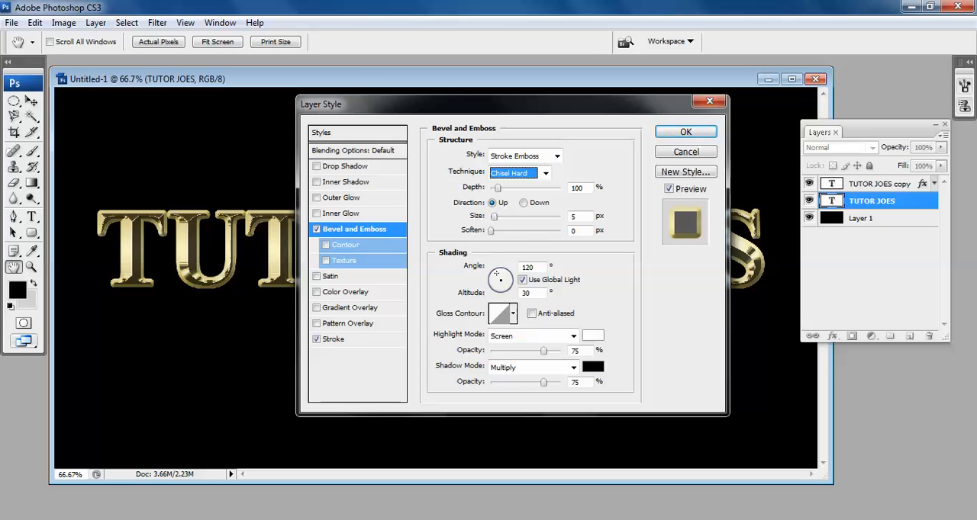
click(577, 217)
text(8)
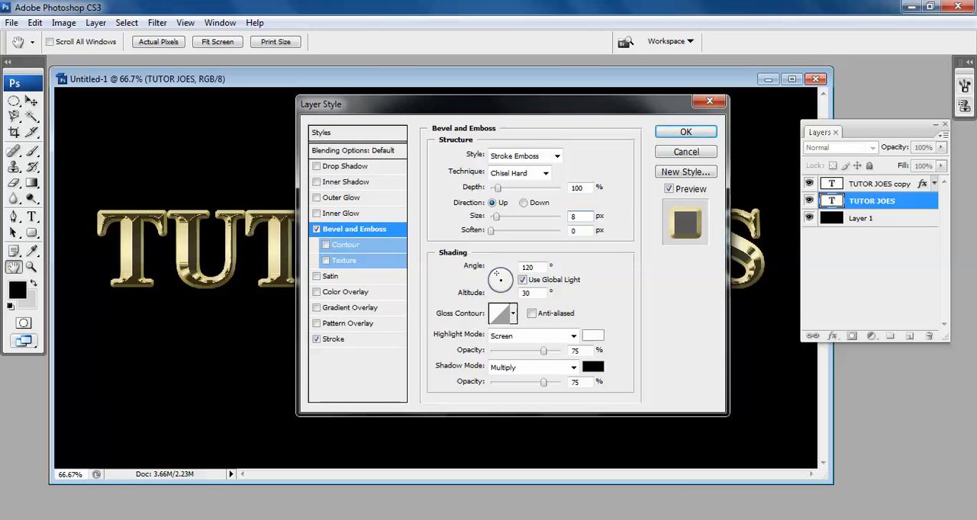
Set the bevel's gloss contour to Ring - Double with anti-aliasing, and enable the Contour sub-effect.
click(513, 313)
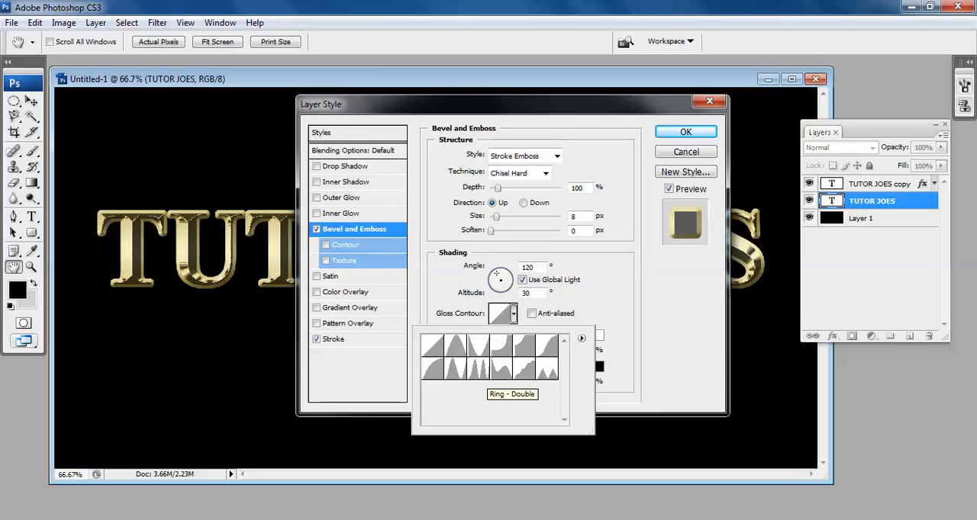
click(477, 369)
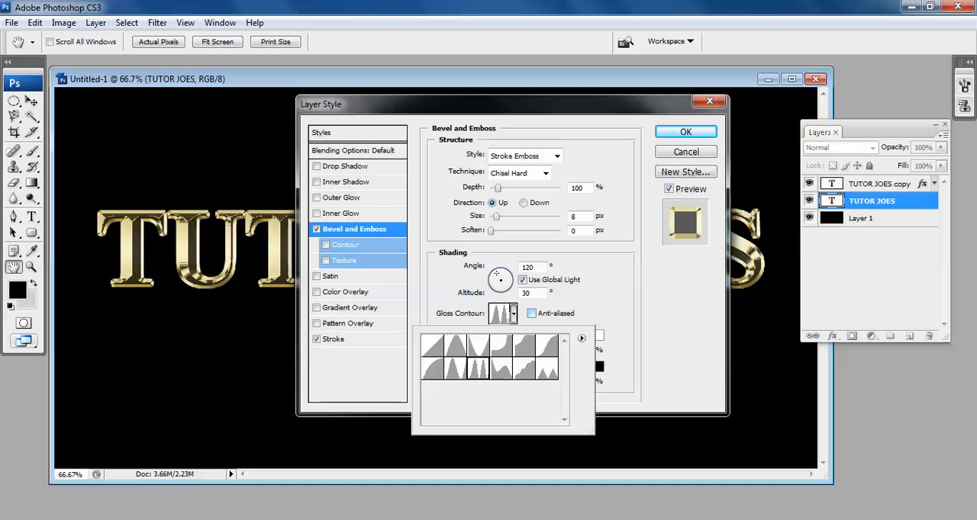
click(532, 313)
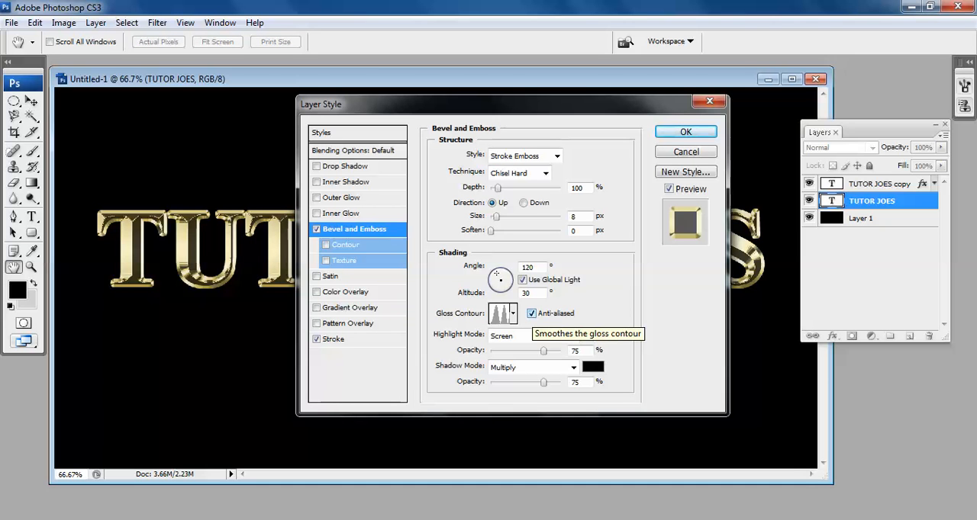
click(345, 245)
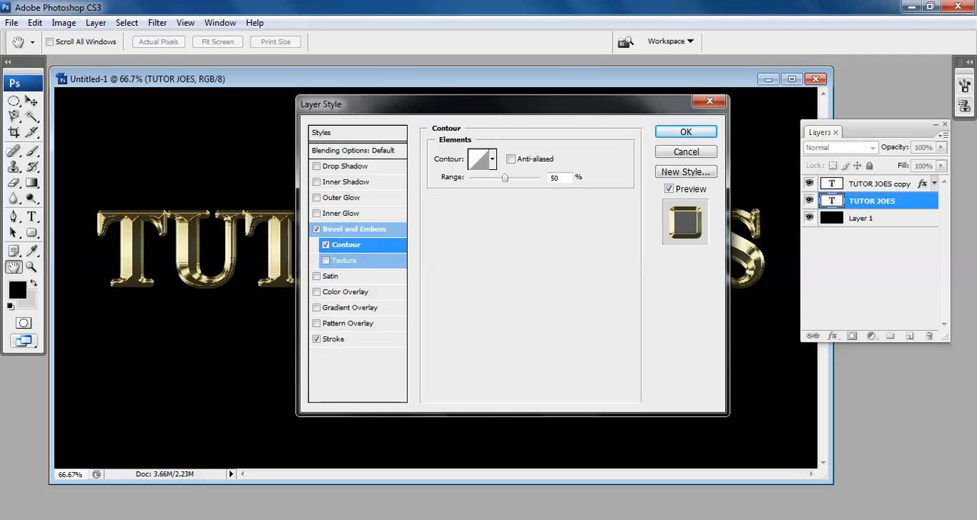
Add an Outer Glow effect to the TUTOR JOES layer with 40% opacity.
click(341, 198)
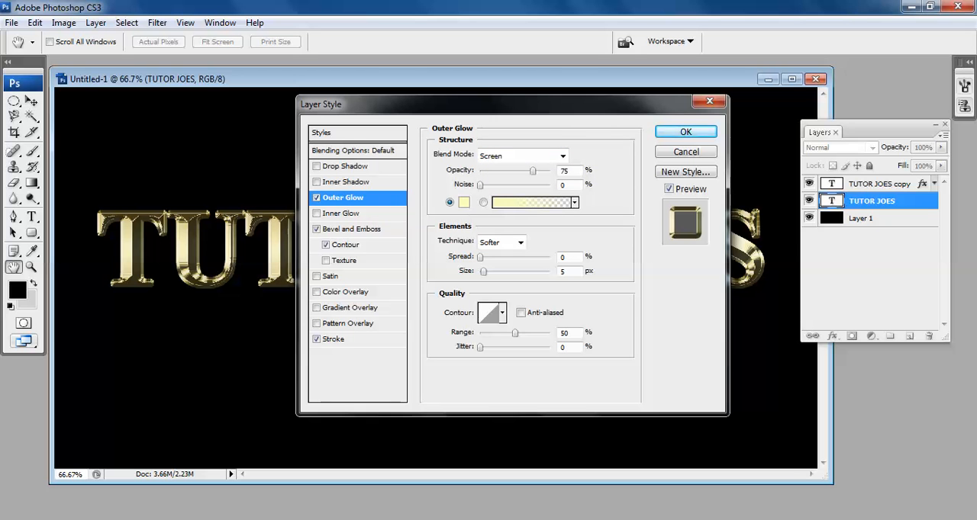
click(577, 171)
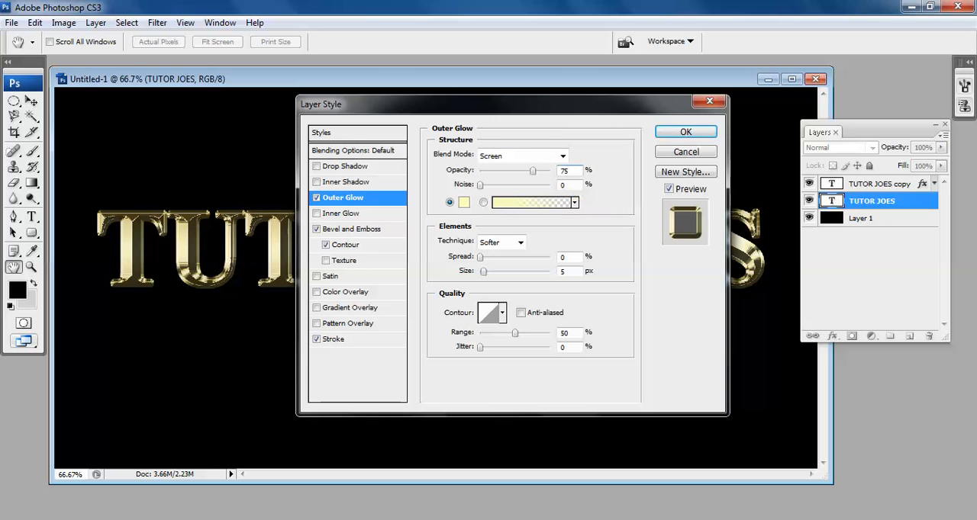
key(BackSpace)
key(BackSpace)
text(40)
Set the outer glow's colour to RGB 232, 128, 31.
click(463, 202)
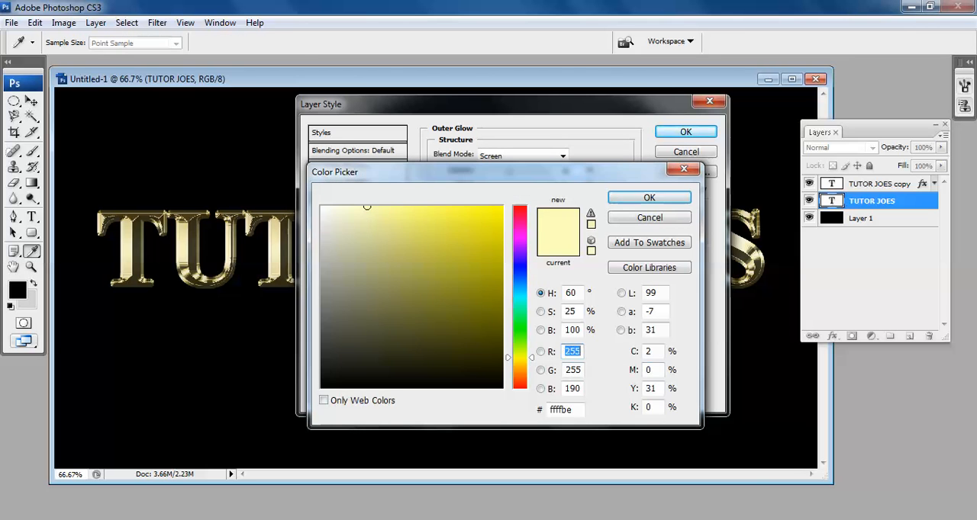
text(232)
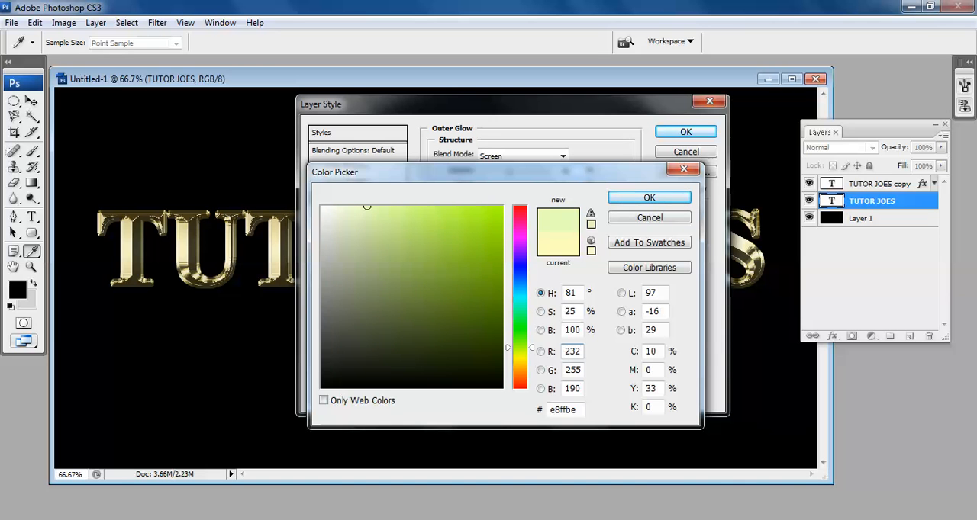
key(Tab)
key(Tab)
key(shift+Tab)
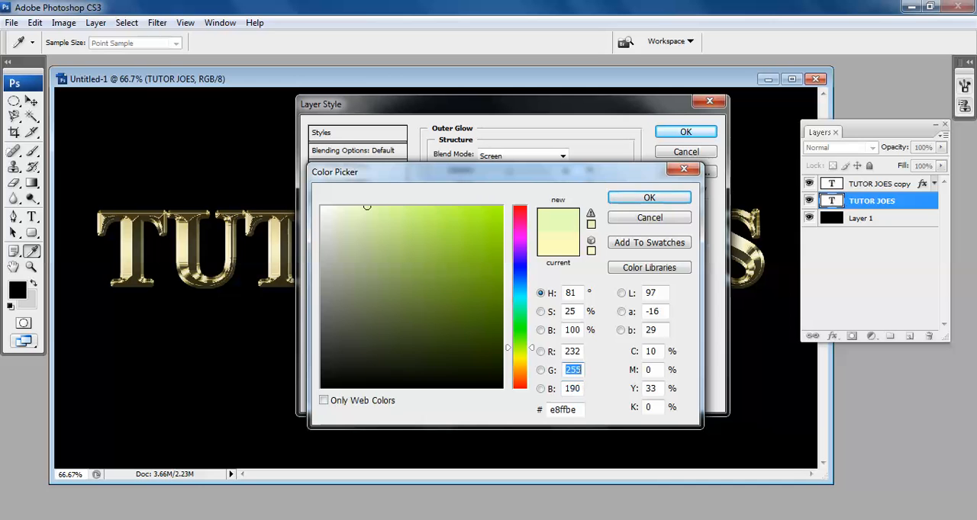
text(128)
key(Tab)
text(31)
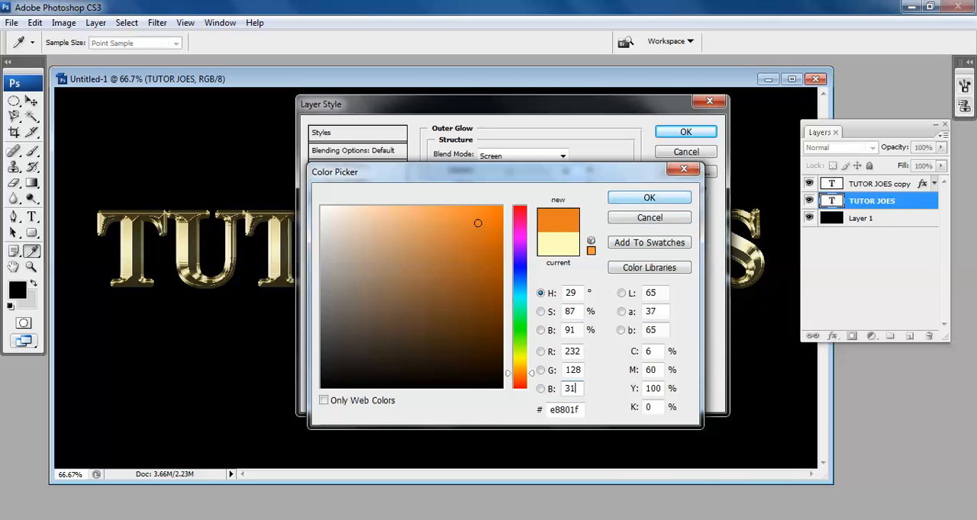
key(Return)
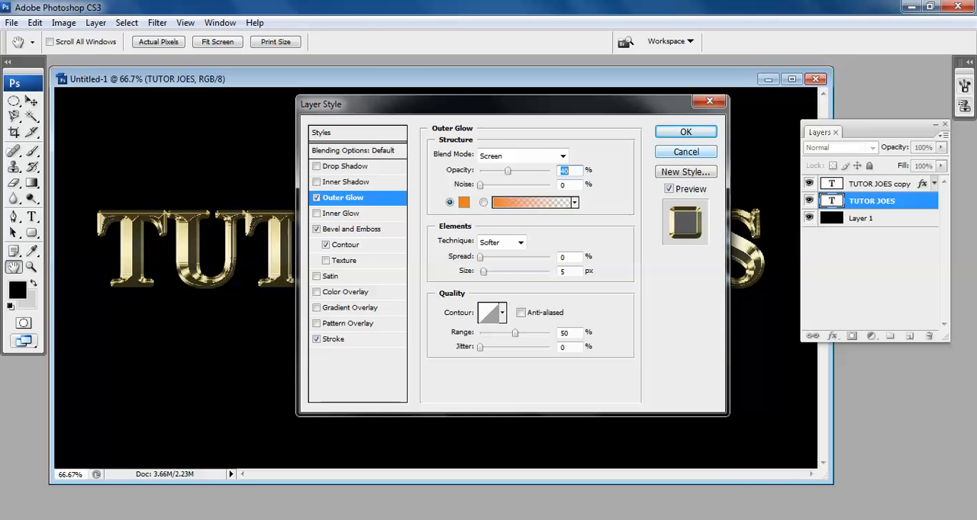
Set the outer glow's size to 60 px and apply the layer style.
key(Return)
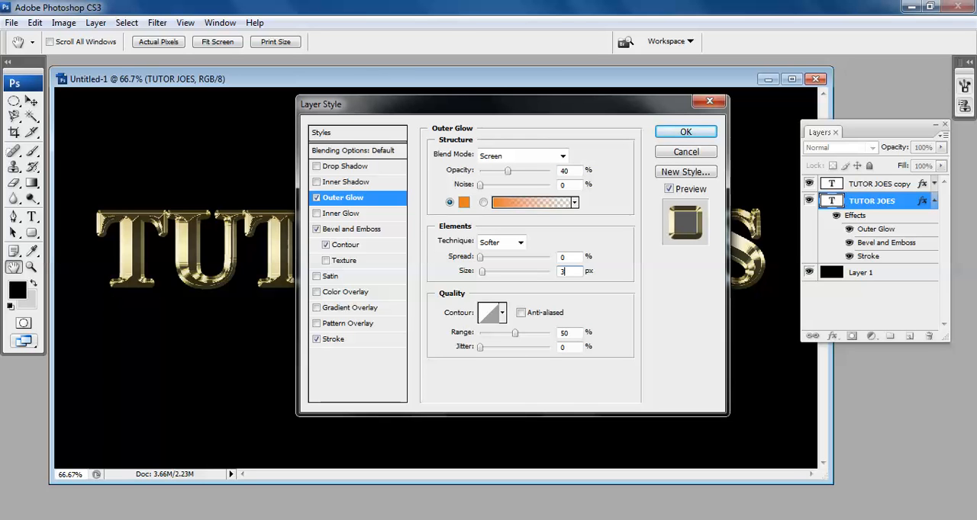
key(BackSpace)
text(60)
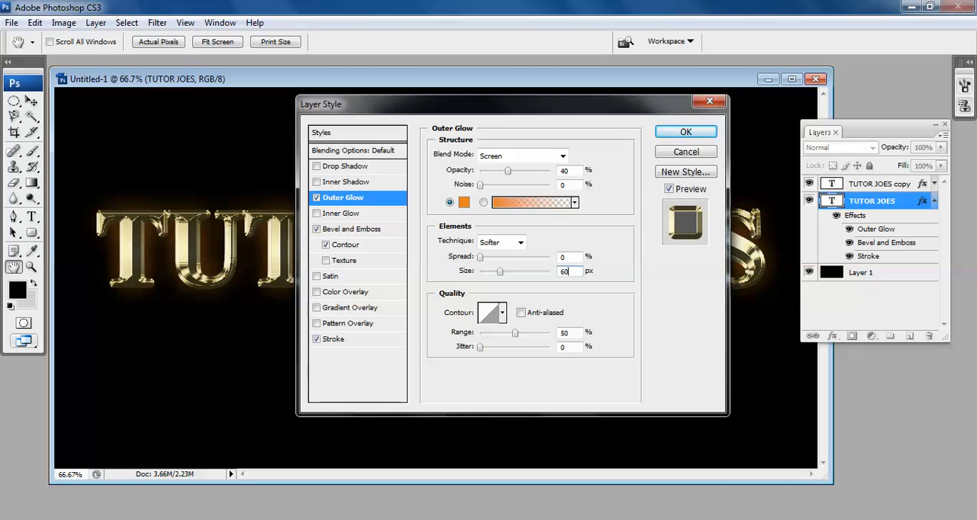
key(Return)
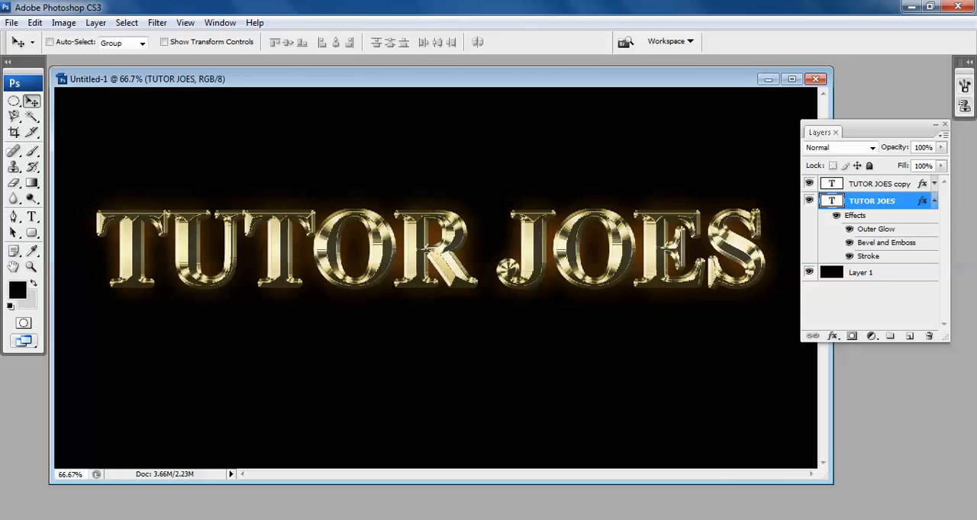
Collapse the TUTOR JOES effects list and create a new empty layer above the TUTOR JOES copy layer.
click(934, 201)
click(879, 184)
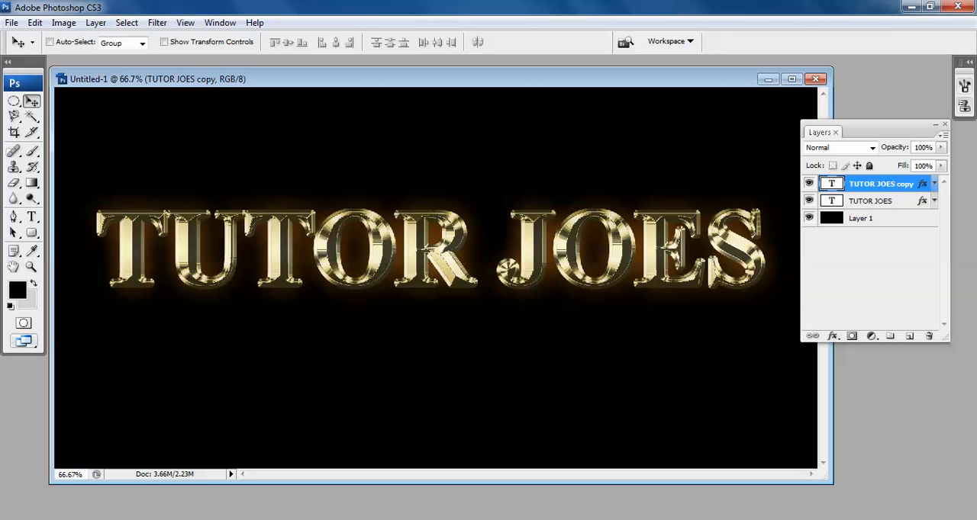
click(95, 22)
mouse_move(107, 39)
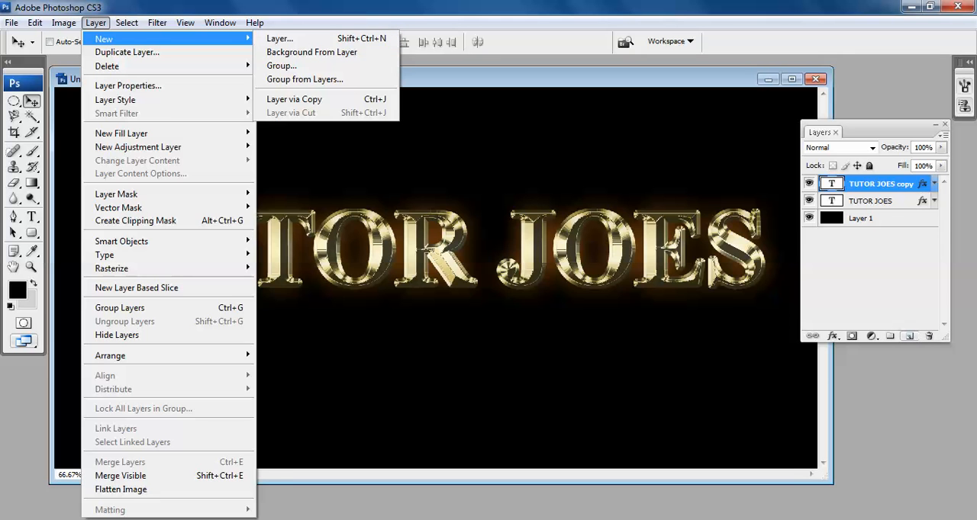
click(909, 336)
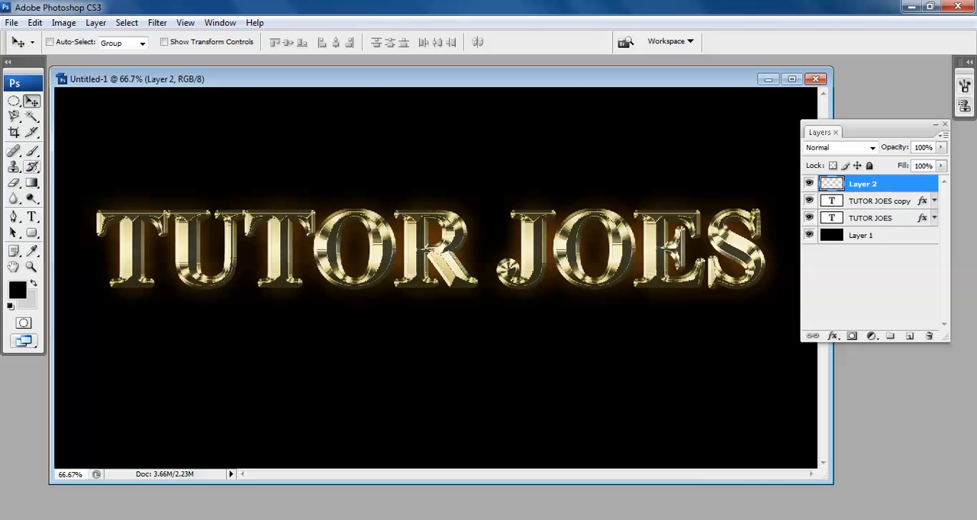
Activate the Brush tool and append the Assorted Brushes set to the current brush presets.
click(32, 151)
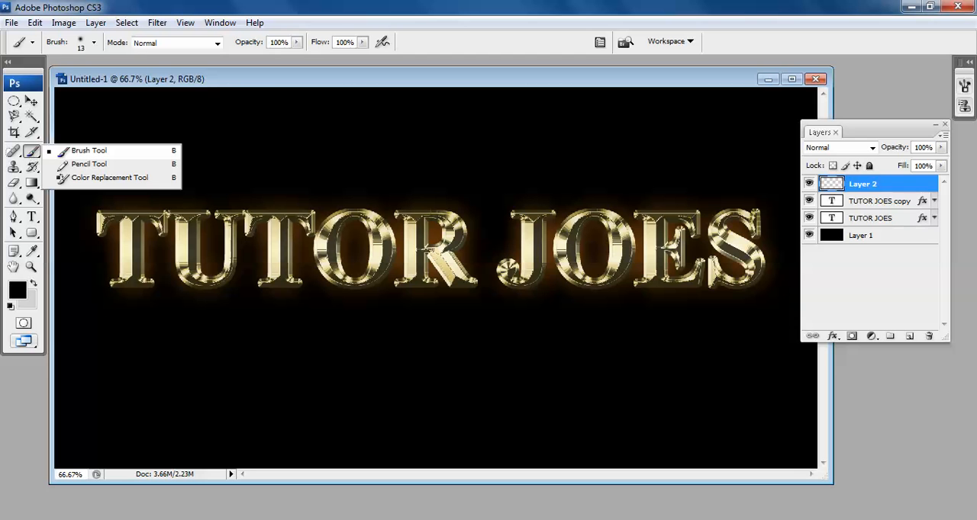
click(75, 151)
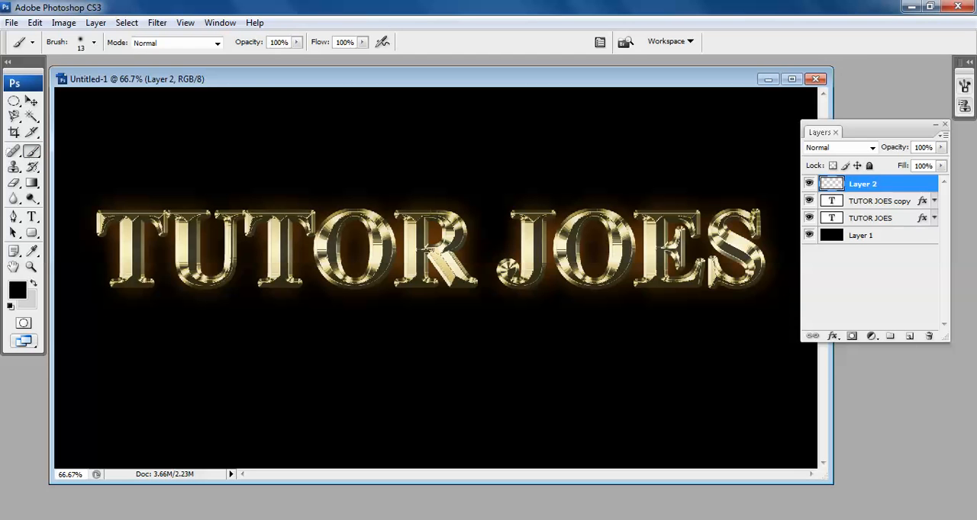
click(94, 42)
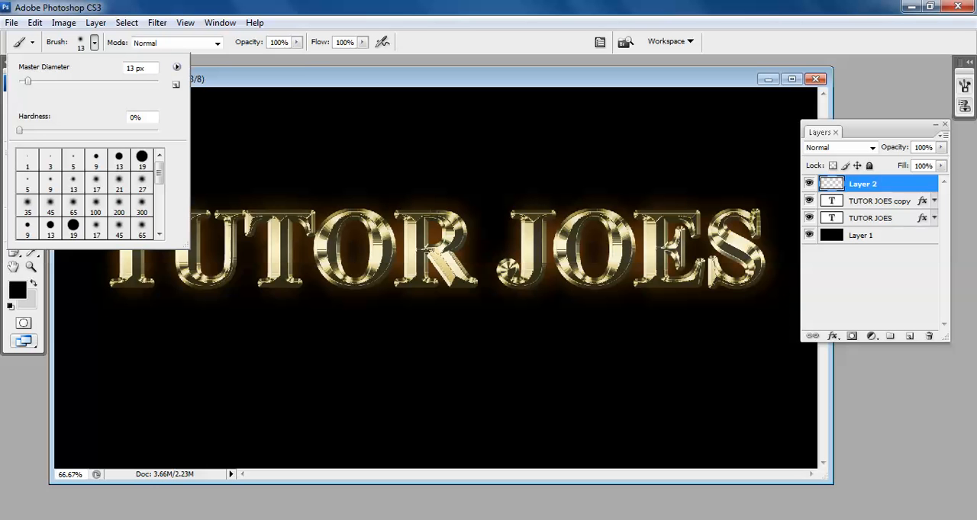
click(176, 67)
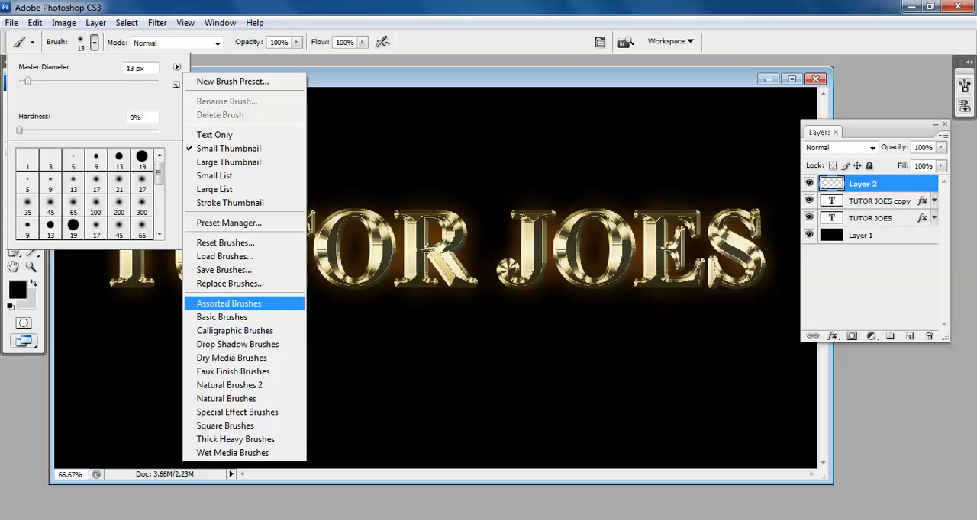
click(229, 303)
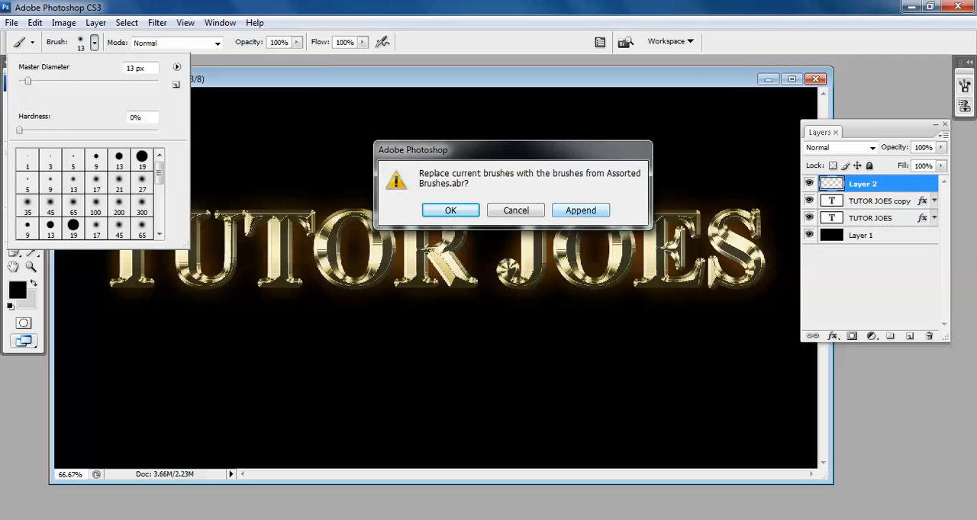
click(578, 209)
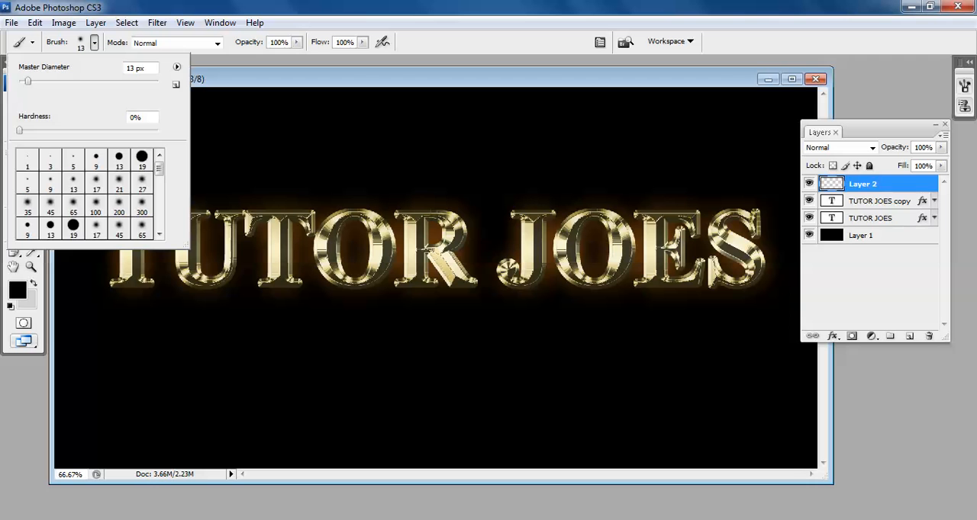
Choose the 49 px starburst brush from the appended presets with a diameter of 60 px.
scroll(90, 194, down, 10)
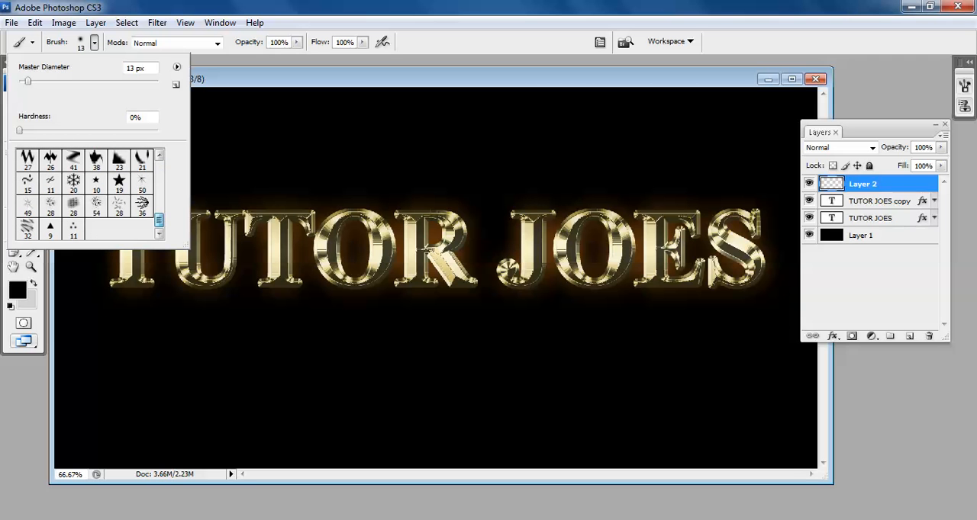
scroll(90, 194, up, 3)
scroll(90, 193, down, 3)
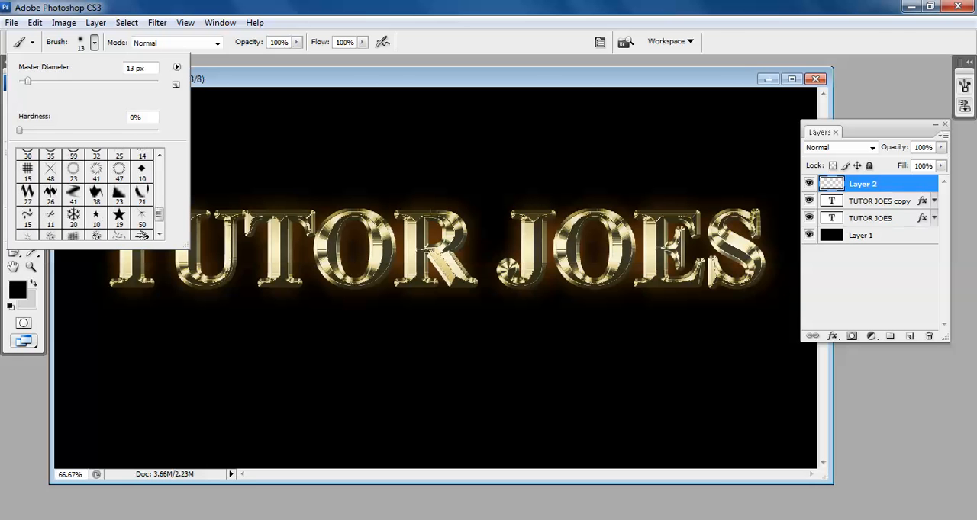
scroll(90, 194, up, 1)
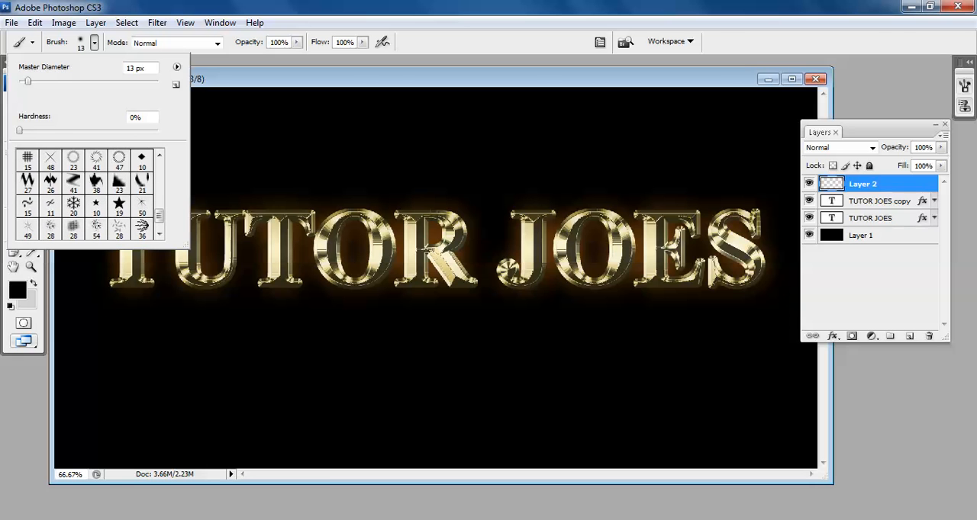
scroll(90, 194, up, 8)
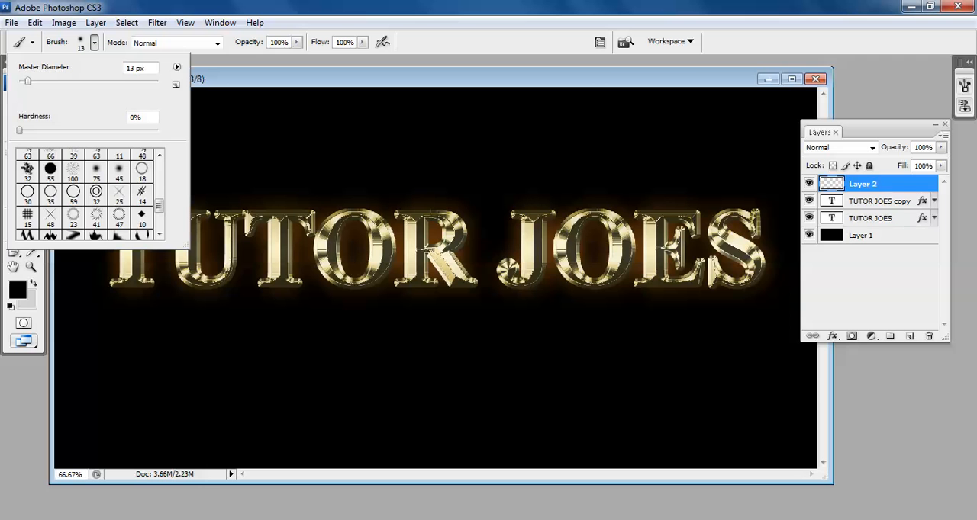
scroll(90, 194, up, 3)
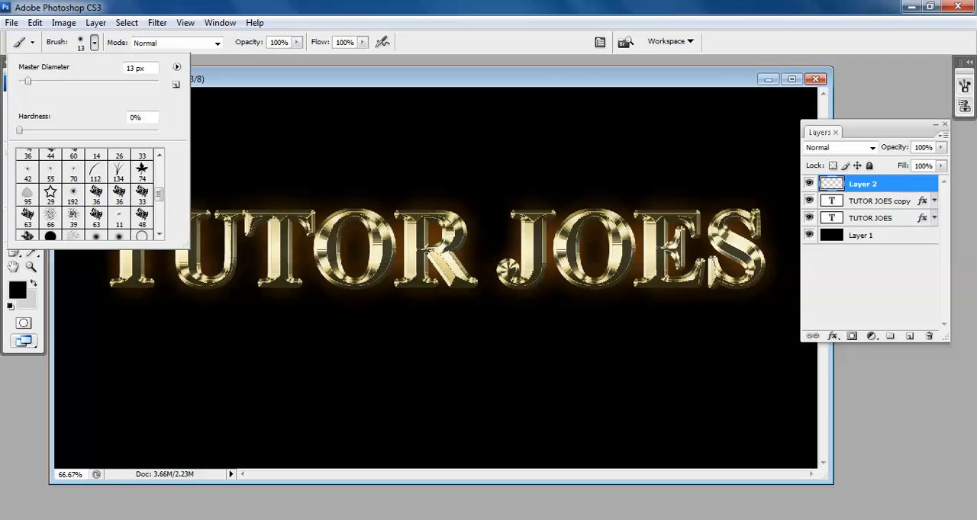
scroll(90, 194, down, 6)
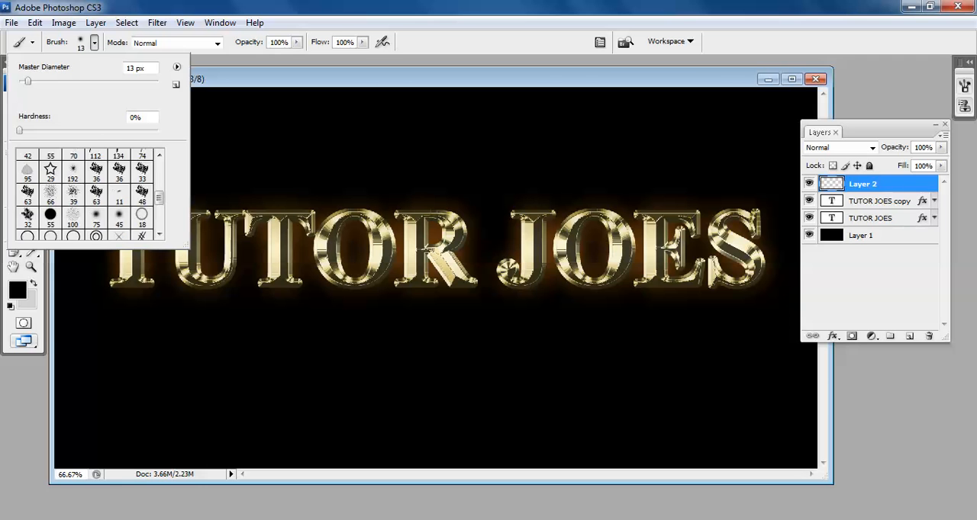
scroll(90, 194, down, 3)
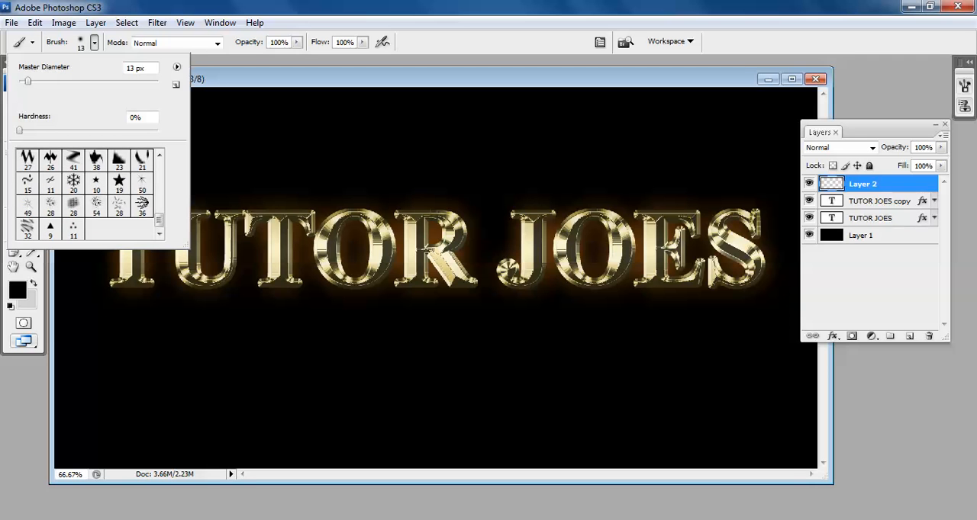
click(28, 205)
key(Return)
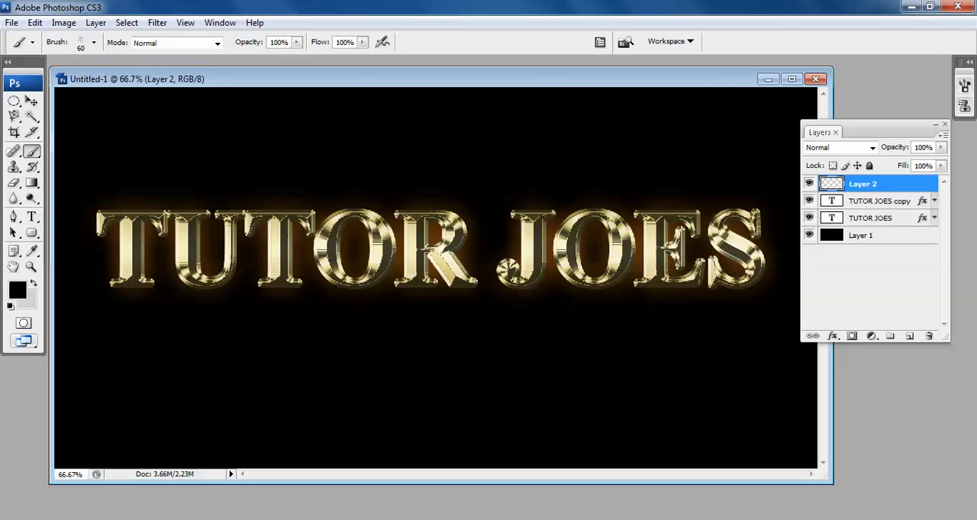
Set the starburst brush's diameter to 46 px and stamp it once on the black area above the text.
click(94, 42)
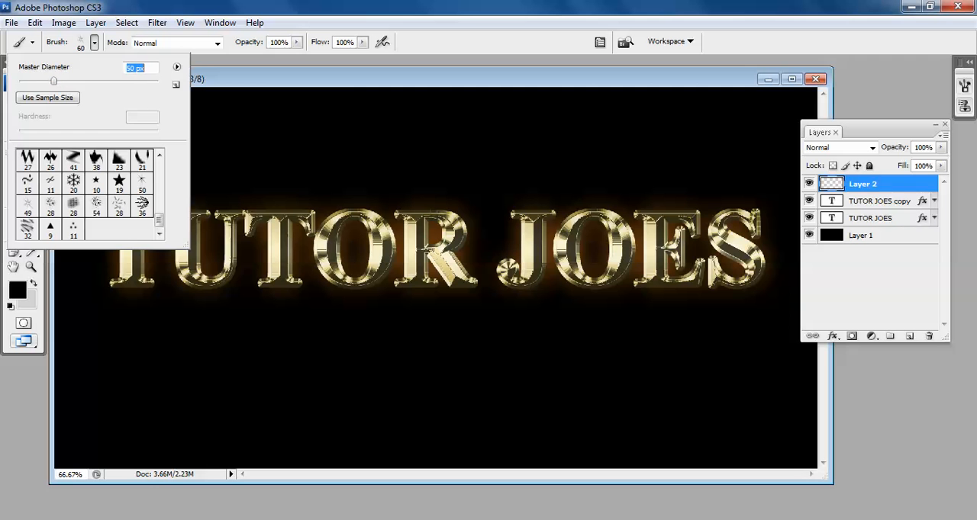
text(46)
key(Return)
click(265, 138)
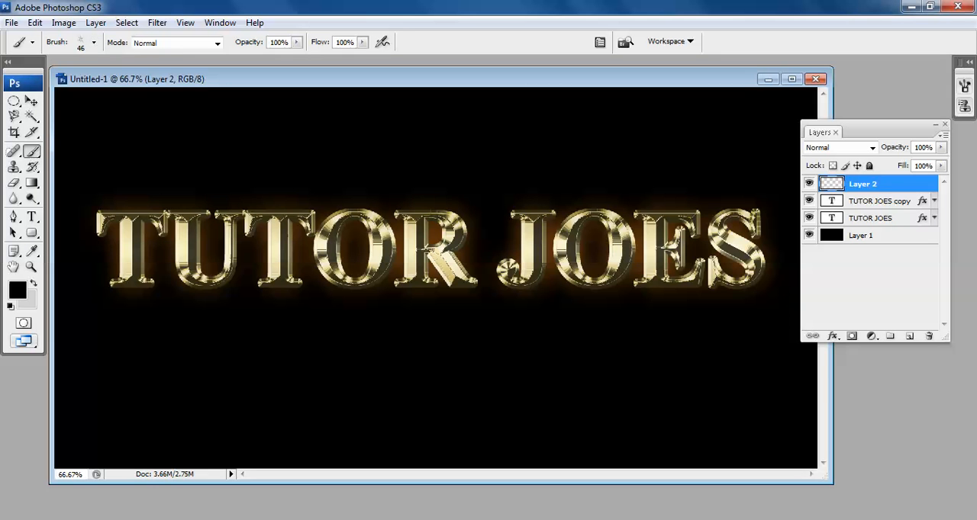
Sample a gold tone from the stem of the first T as the foreground colour with the Eyedropper tool.
click(32, 267)
click(199, 250)
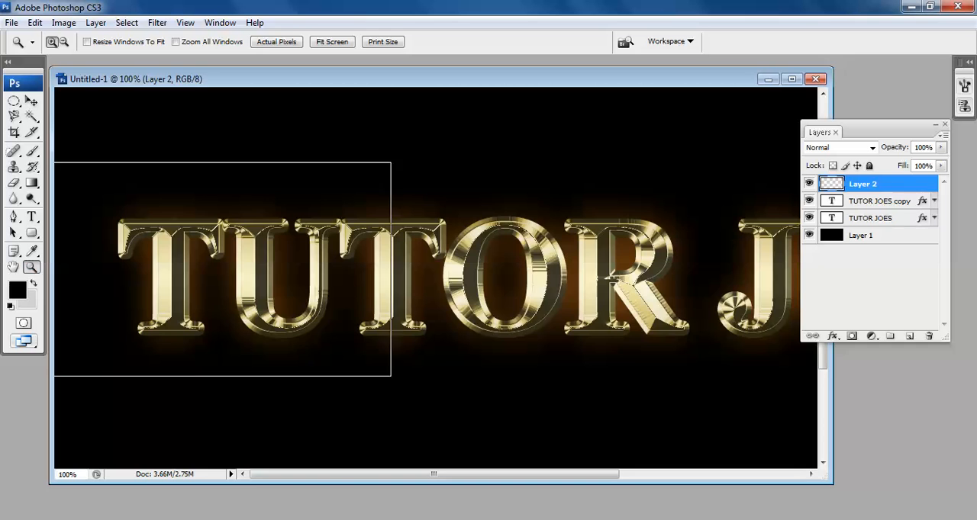
click(245, 269)
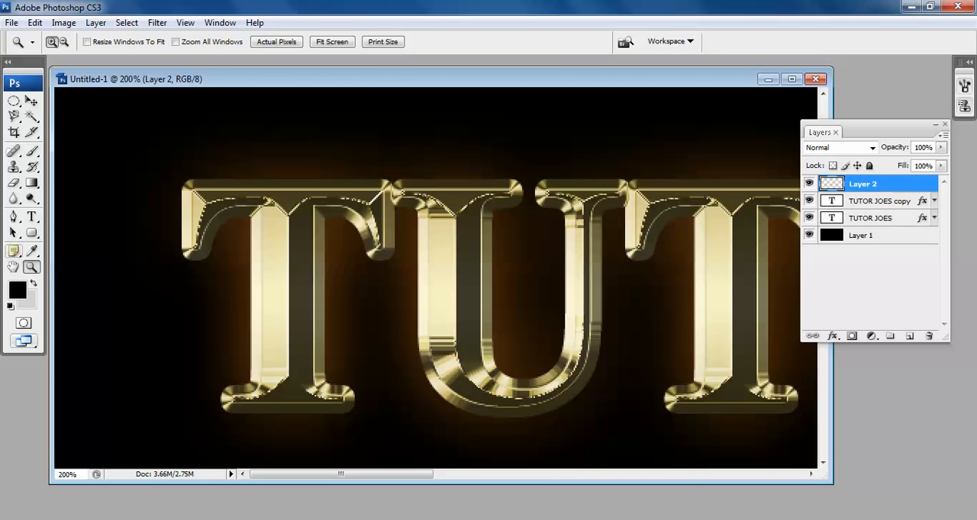
click(31, 251)
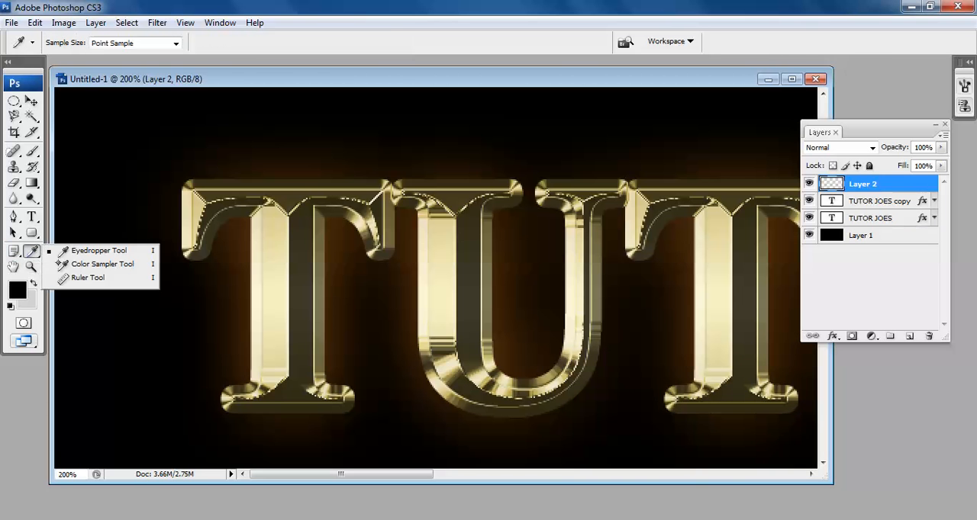
click(99, 265)
click(32, 251)
click(99, 249)
click(273, 295)
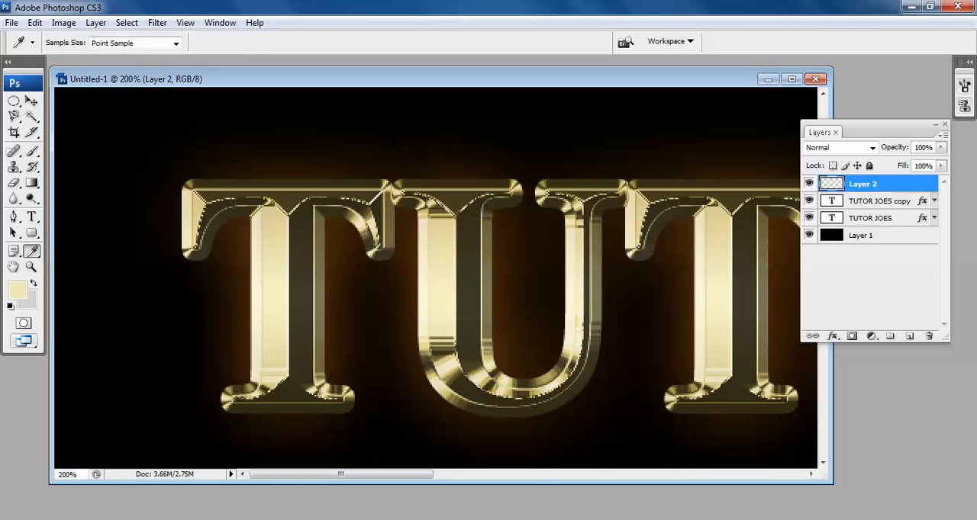
click(273, 354)
click(302, 305)
click(271, 229)
click(273, 354)
click(270, 244)
Try stamping the 46 px starburst in gold at the upper-left corner of the first T, and undo the last stamp.
click(32, 150)
click(186, 174)
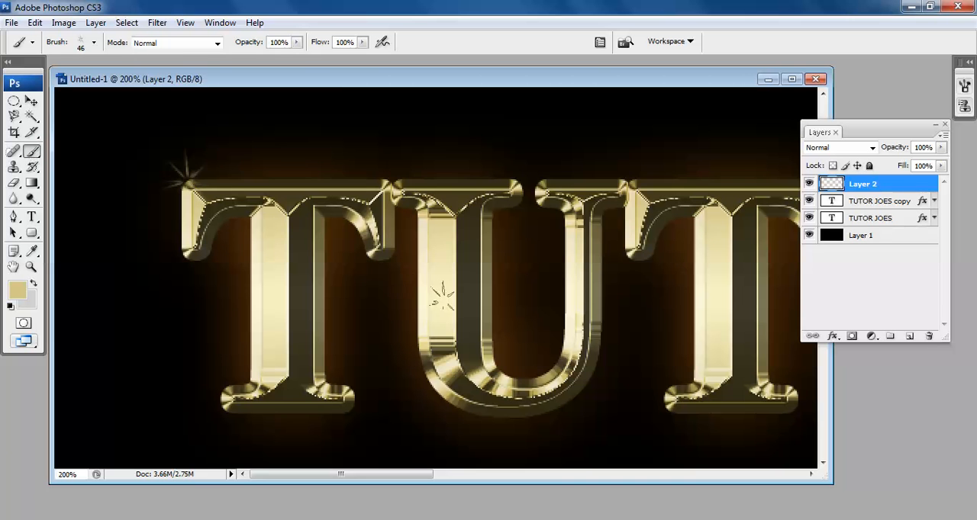
click(184, 174)
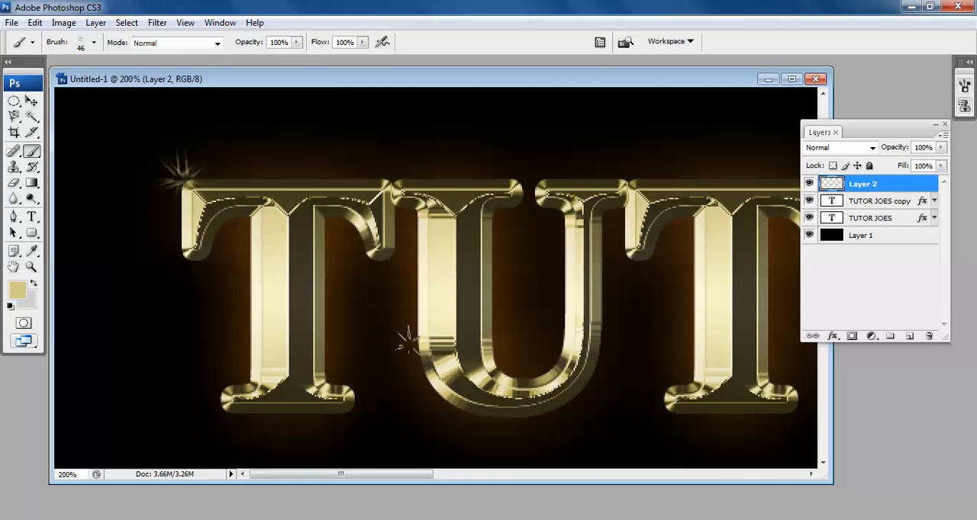
key(ctrl+minus)
key(ctrl+minus)
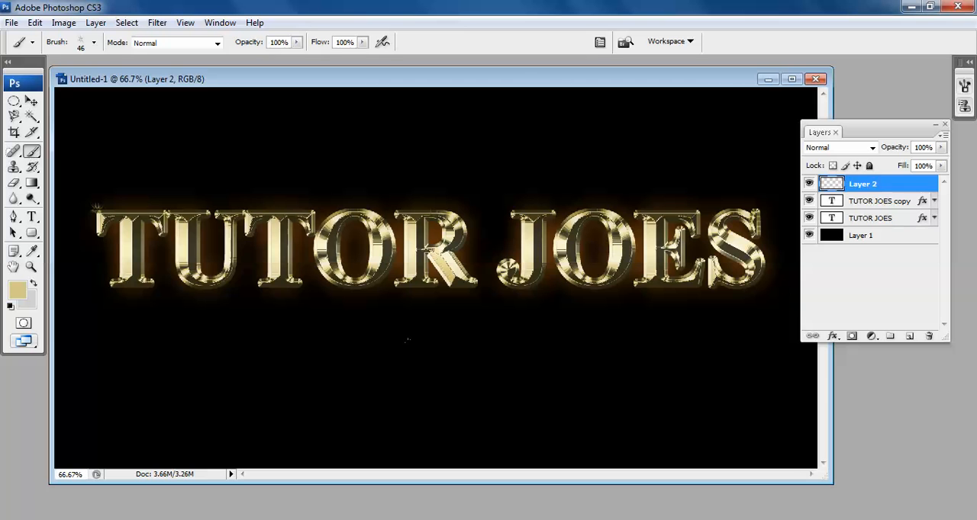
key(ctrl+z)
Try an 80 px gold starburst at the upper-left corner of the first T, and undo it.
key(bracketright)
key(bracketright)
key(bracketright)
key(bracketright)
click(97, 207)
key(ctrl+z)
Set the brush diameter to 35 px and stamp a small sparkle on the upper-left corner of the first T.
click(94, 42)
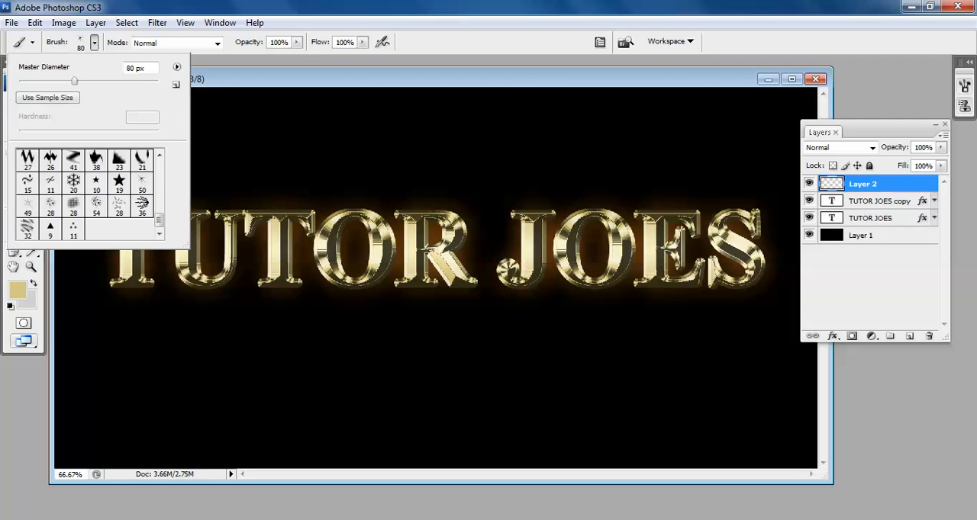
drag(74, 81, 51, 81)
key(Return)
key([)
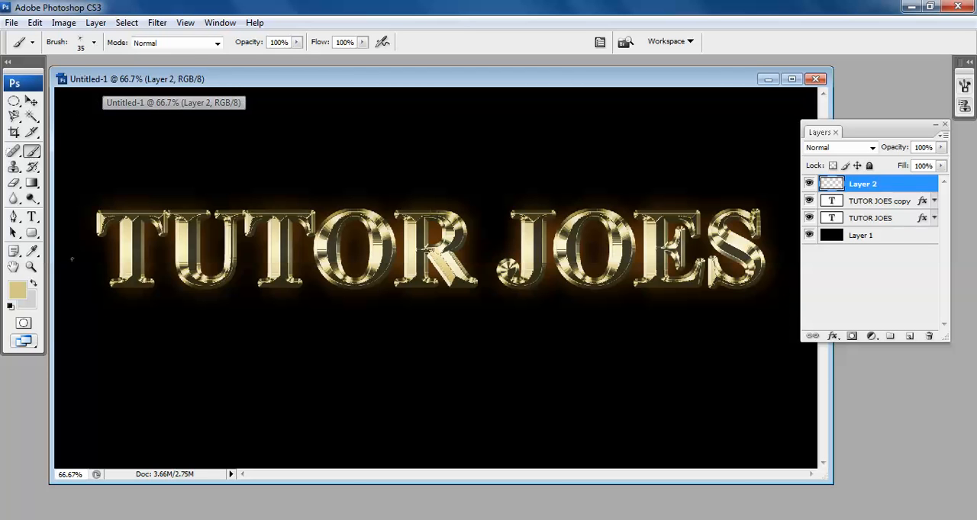
click(99, 212)
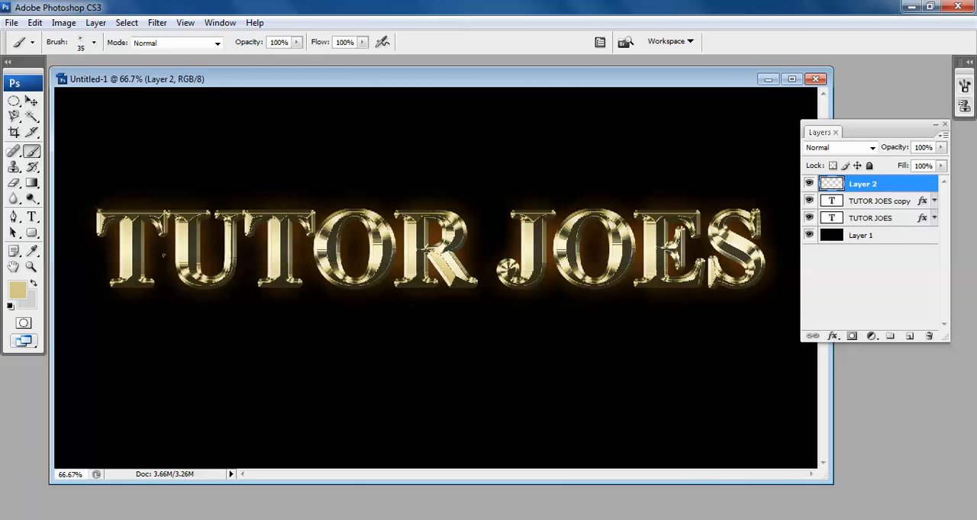
Stamp larger sparkles, up to 90 px, at the second T's base, the upper edges of R, J and E, and the S's lower-left tip.
key(bracketright)
key(bracketright)
click(262, 288)
key(bracketright)
key(bracketright)
click(515, 209)
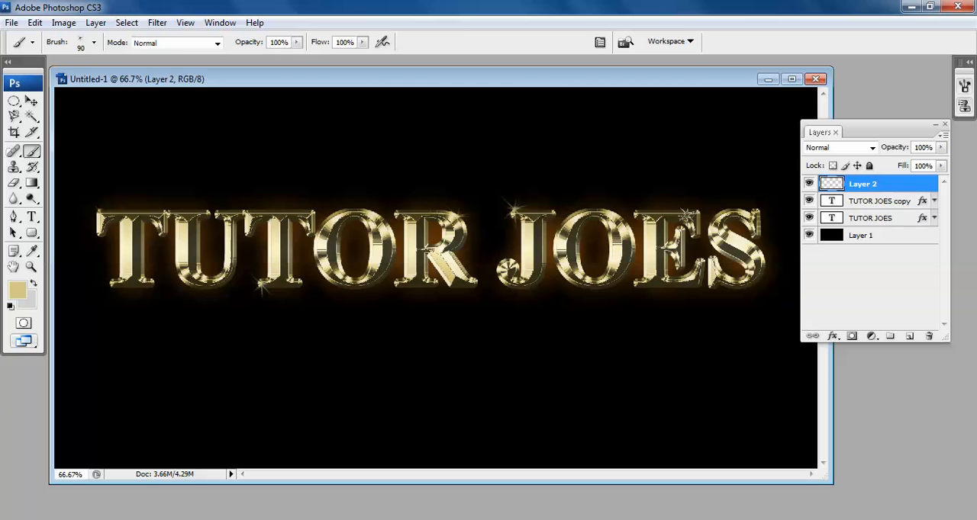
click(700, 213)
click(710, 288)
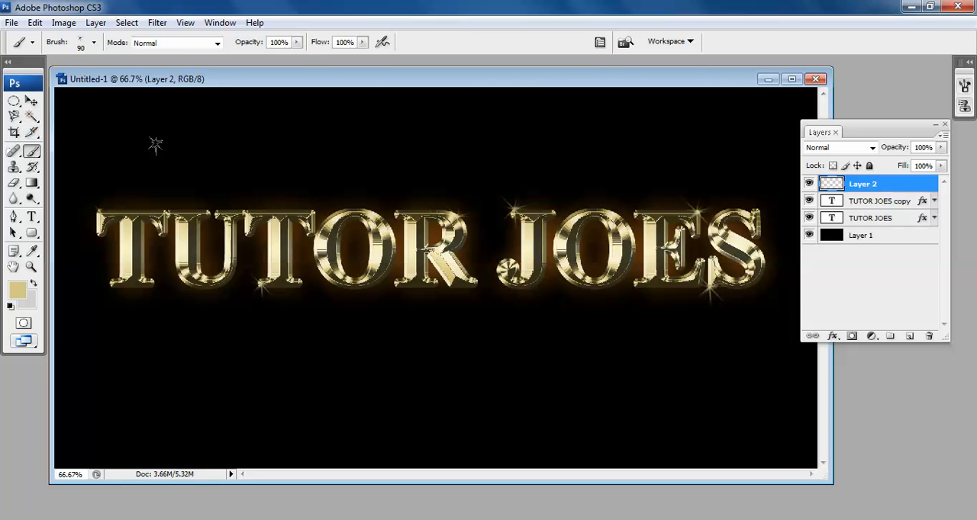
click(31, 101)
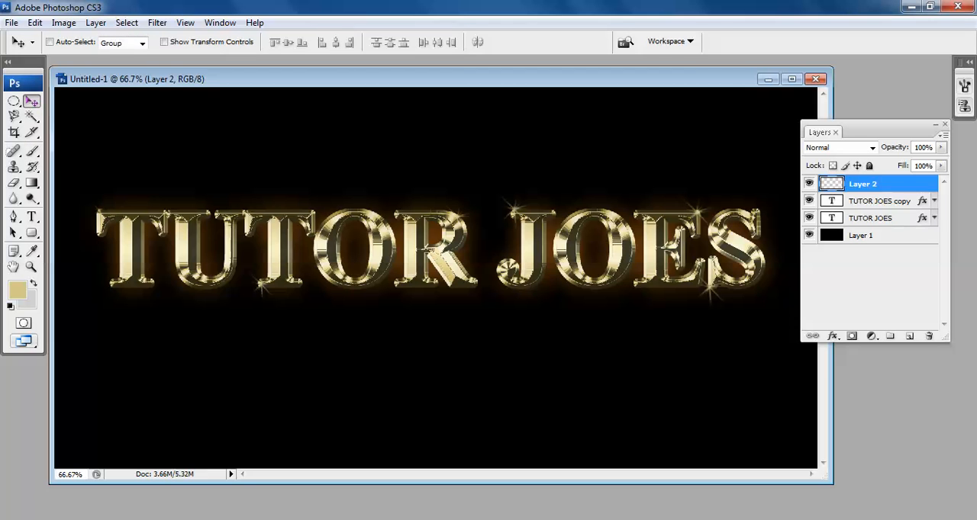
Save the document to the Desktop as "gold effect" in Photoshop PSD format.
click(12, 22)
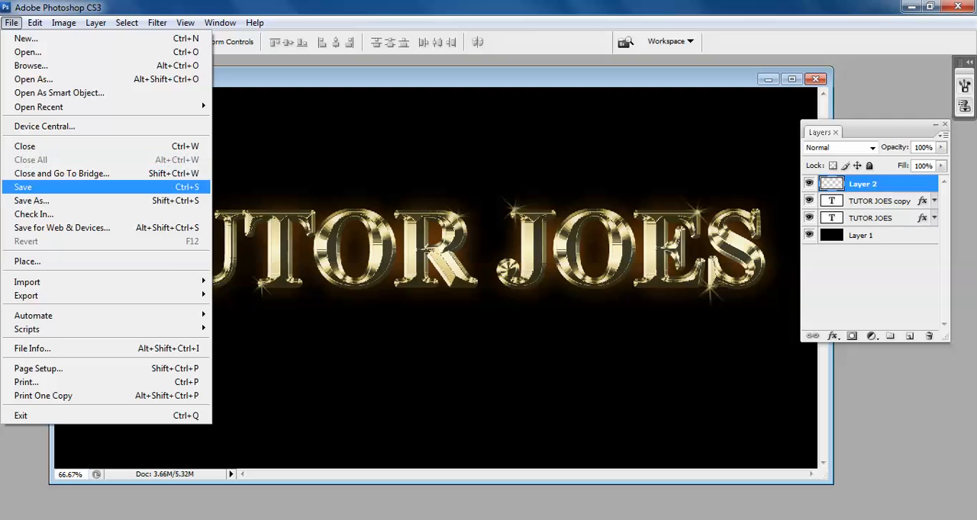
click(23, 187)
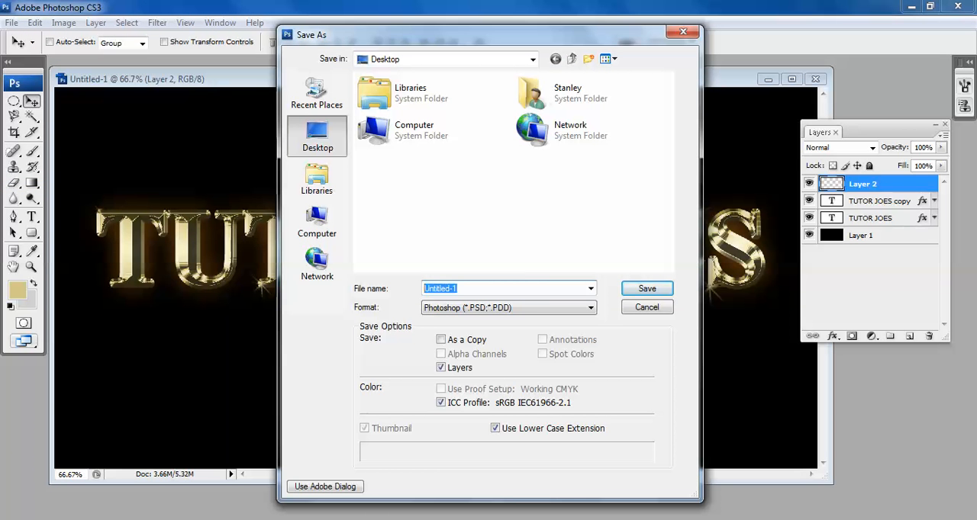
text(gold effect)
key(Return)
key(Return)
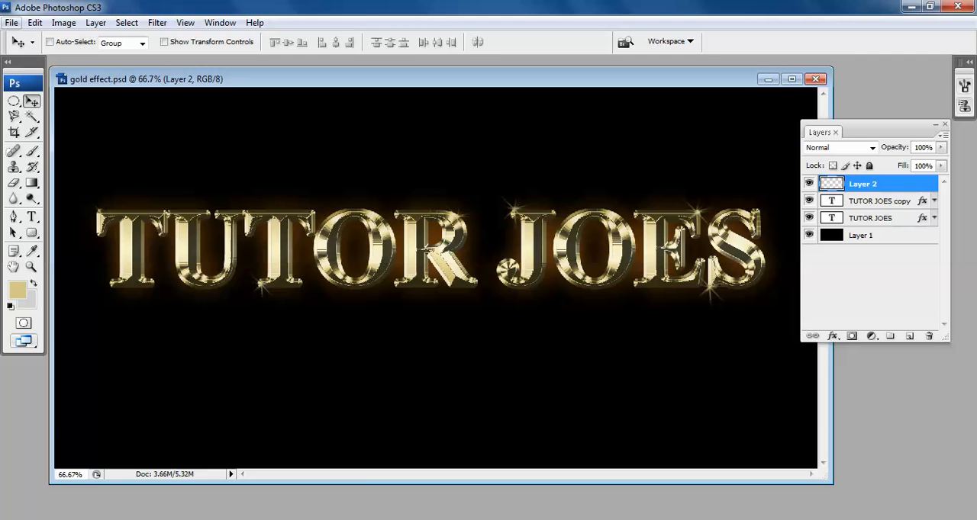
Save a JPEG copy to the Desktop as "gold effect copy.jpg" with Maximum quality 12 and Baseline ("Standard") format.
click(12, 22)
click(30, 200)
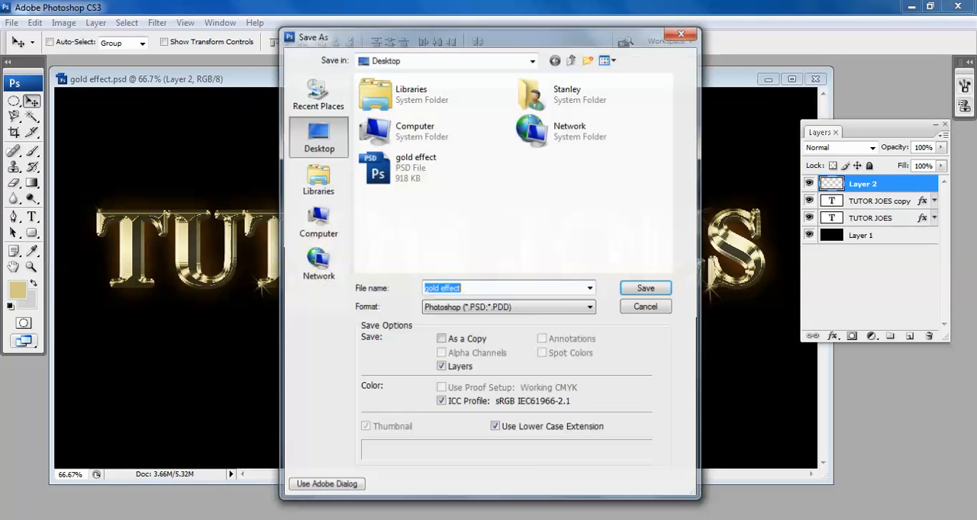
click(508, 307)
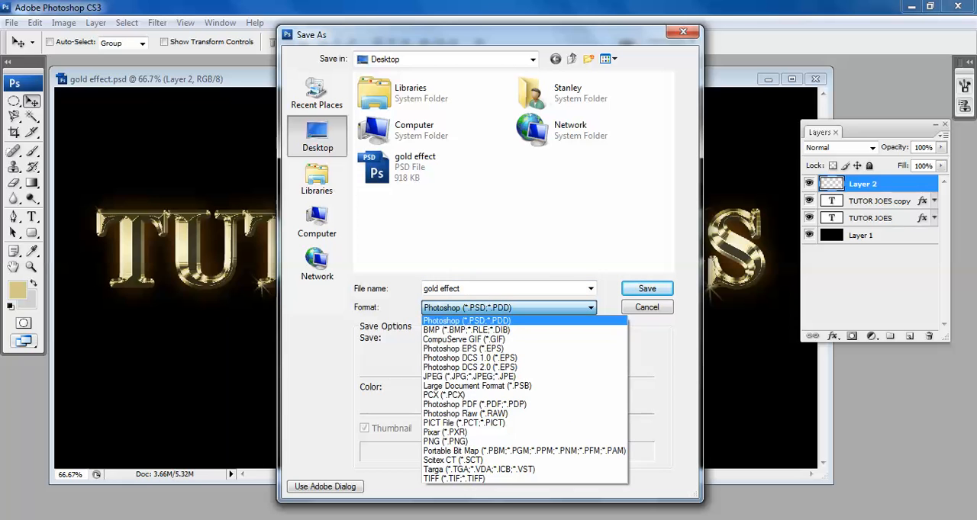
click(470, 377)
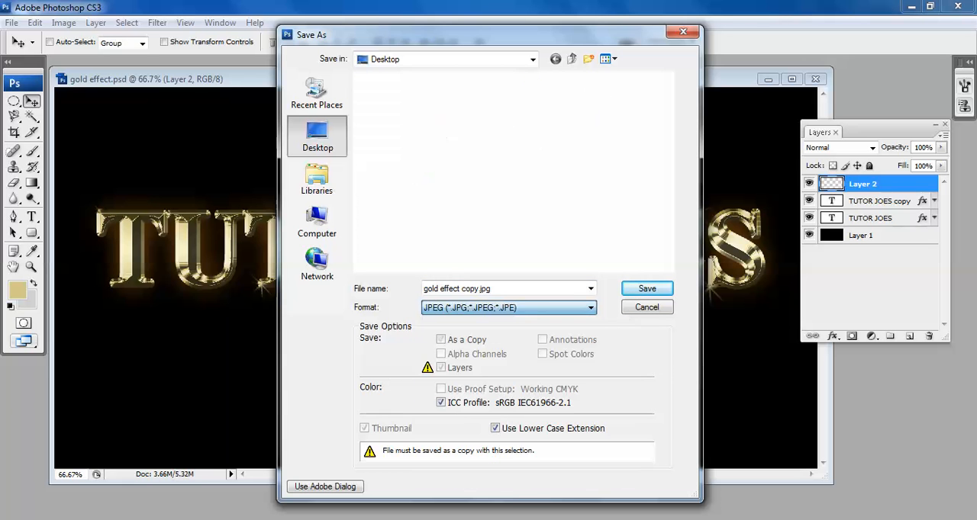
key(Return)
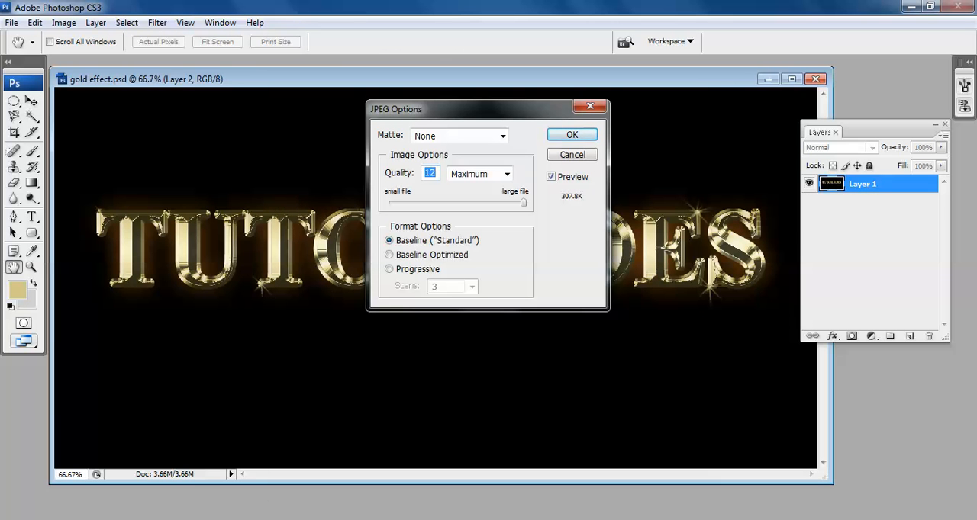
key(Return)
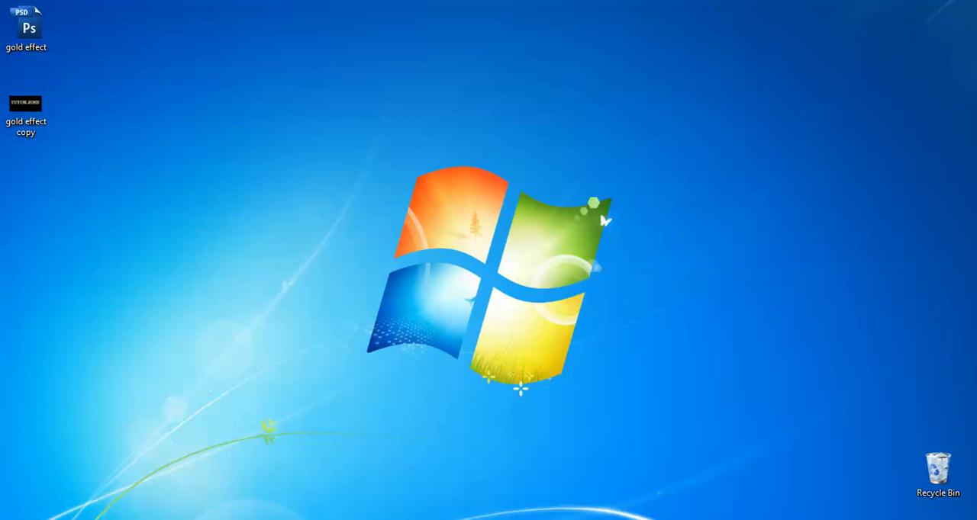
Open the "gold effect copy" image from the Windows desktop and view it full screen.
click(26, 108)
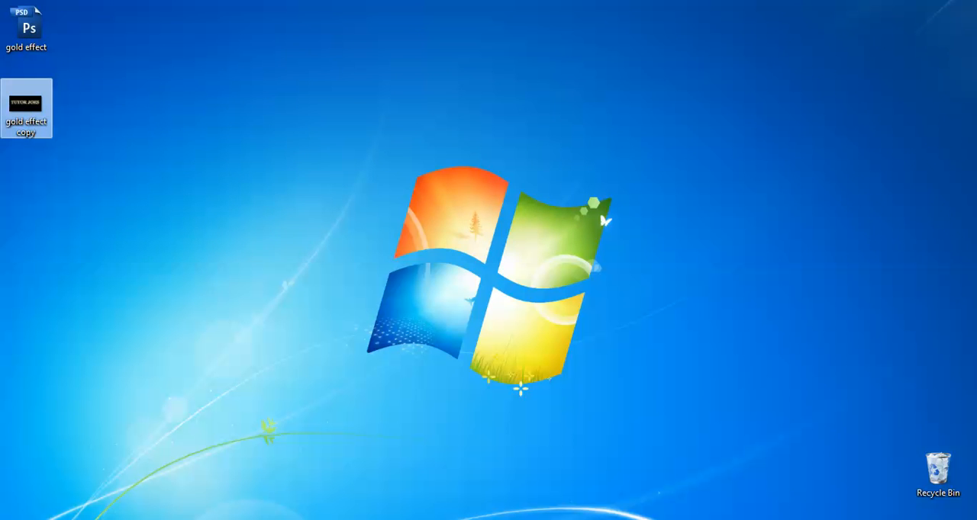
double_click(26, 107)
key(F11)
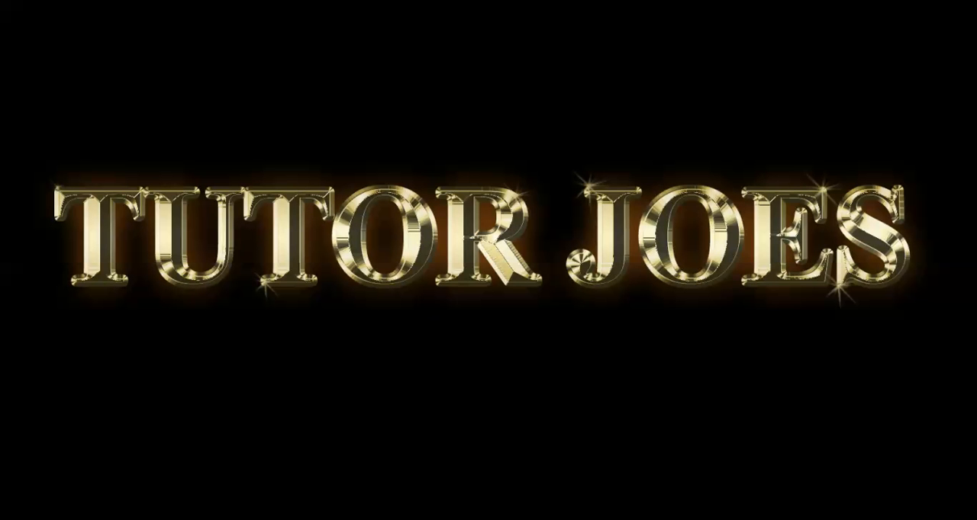